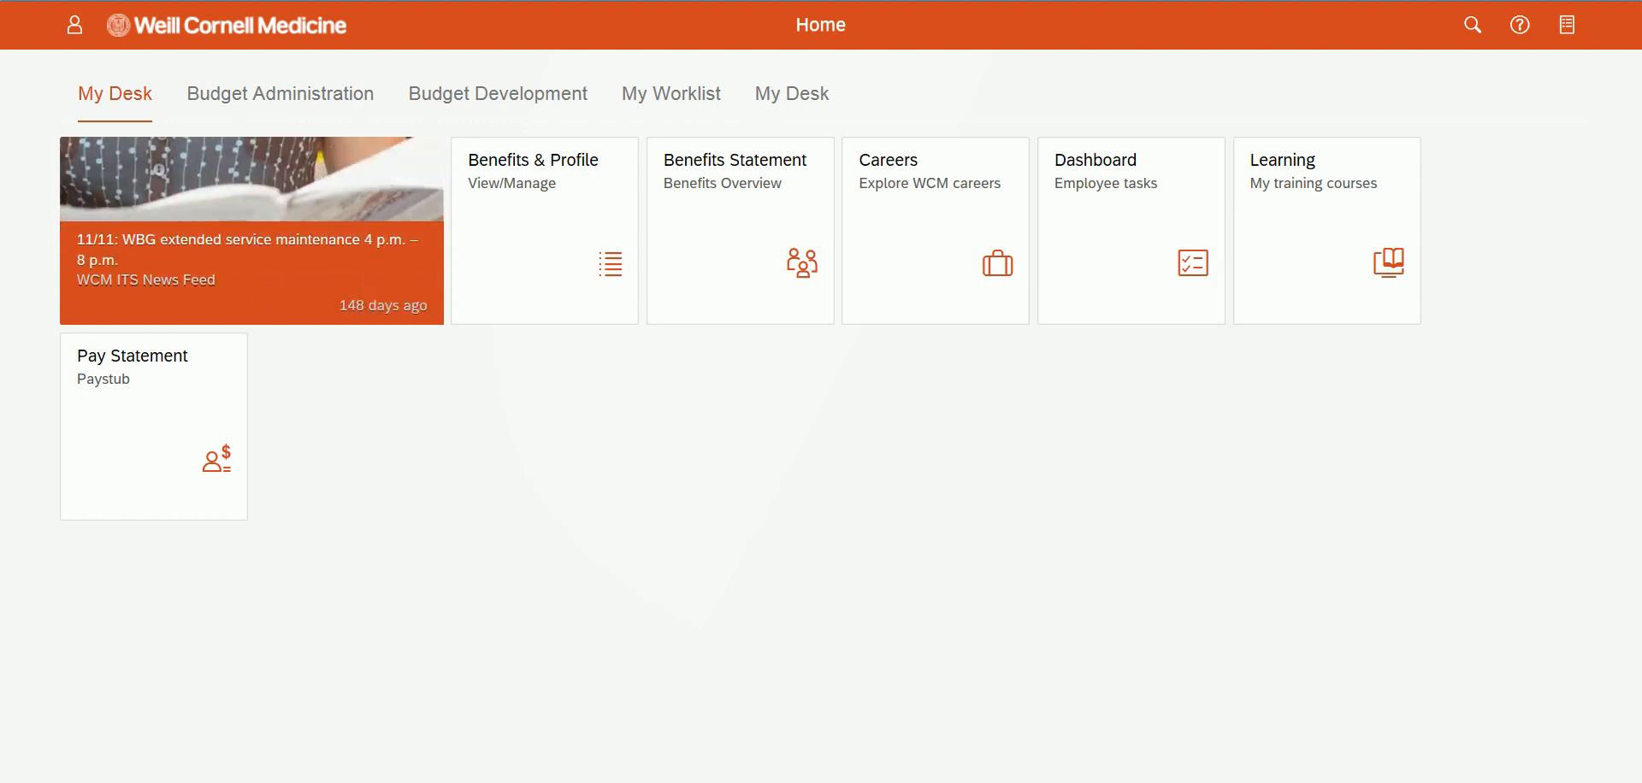
# Start a new instance of the New Monies Form under Budget Development with fund category EXPENSEGP.
pyautogui.click(518, 98)
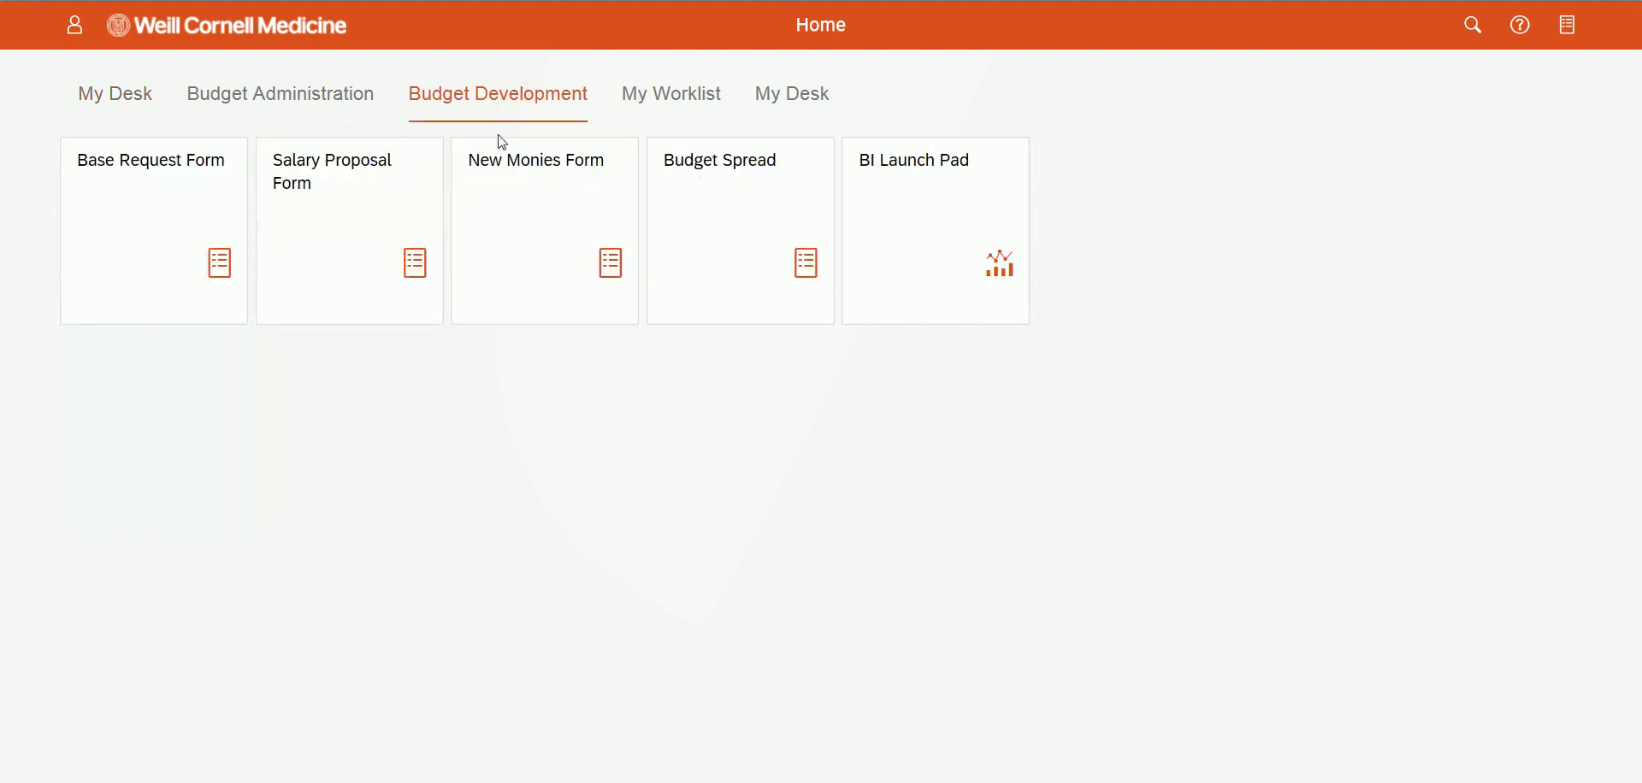
pyautogui.click(505, 231)
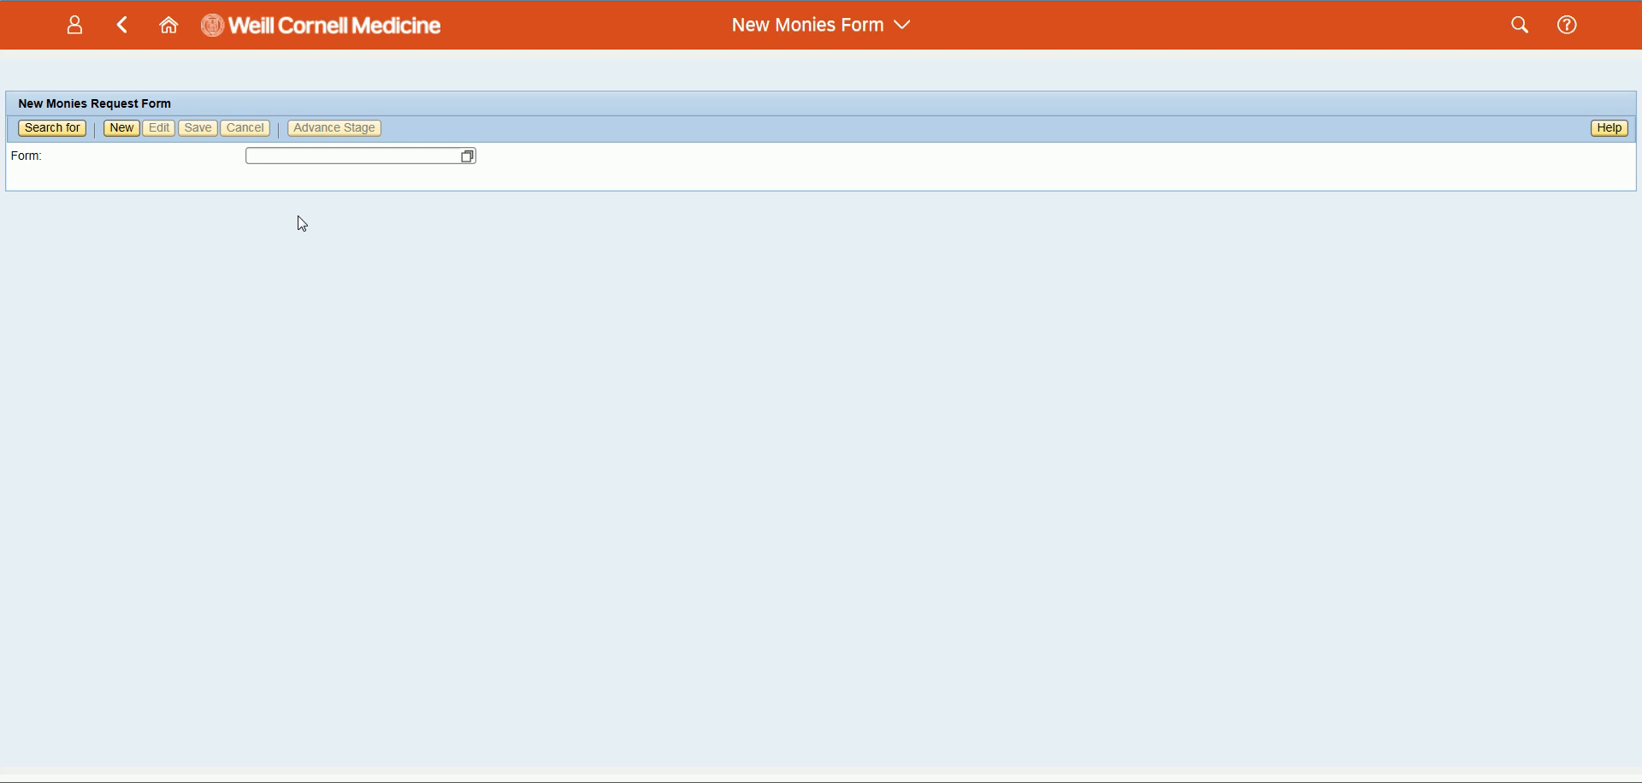
pyautogui.click(122, 129)
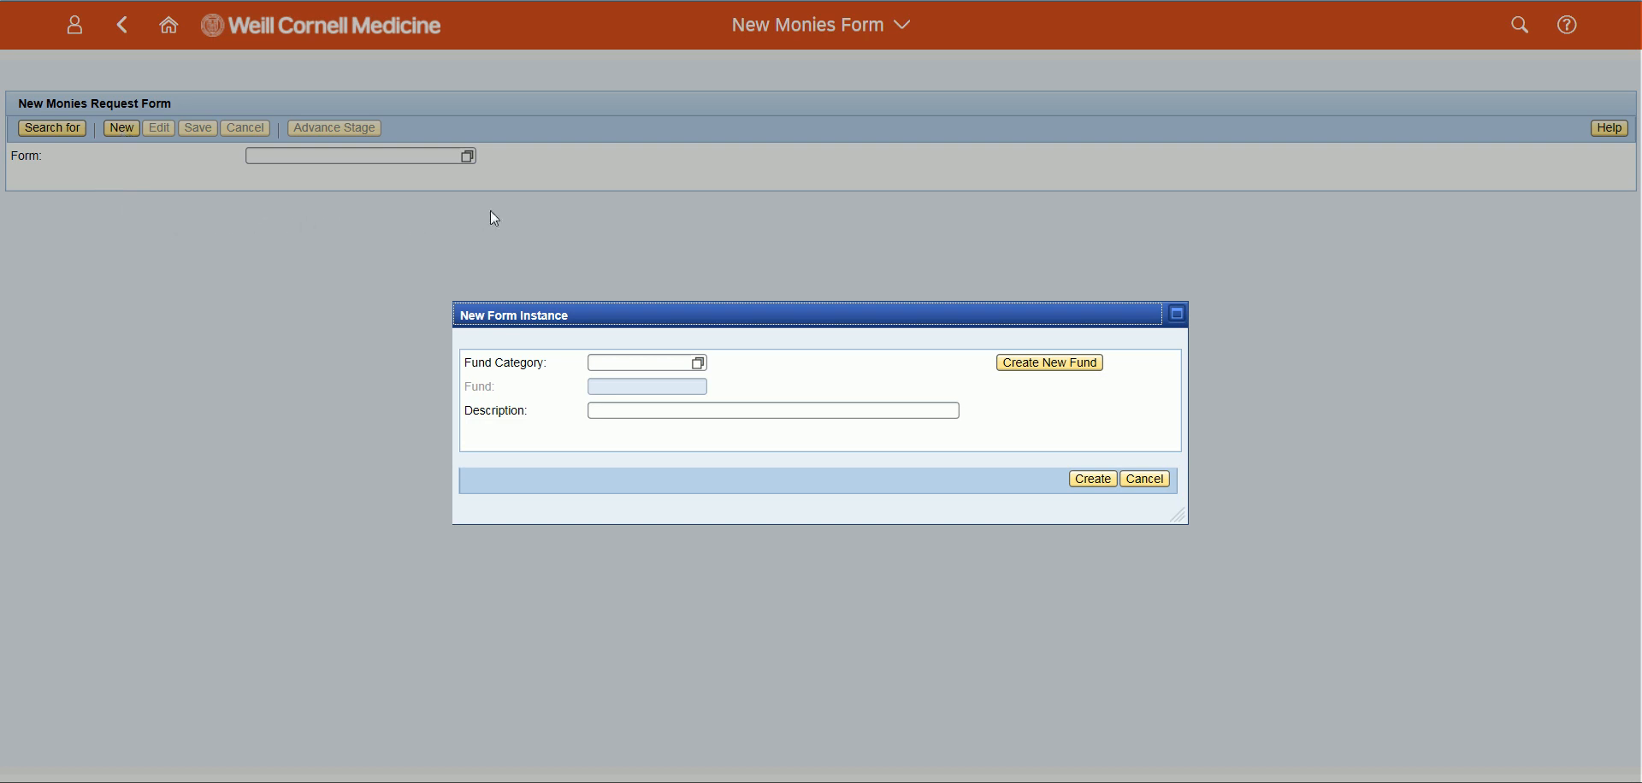
pyautogui.click(700, 366)
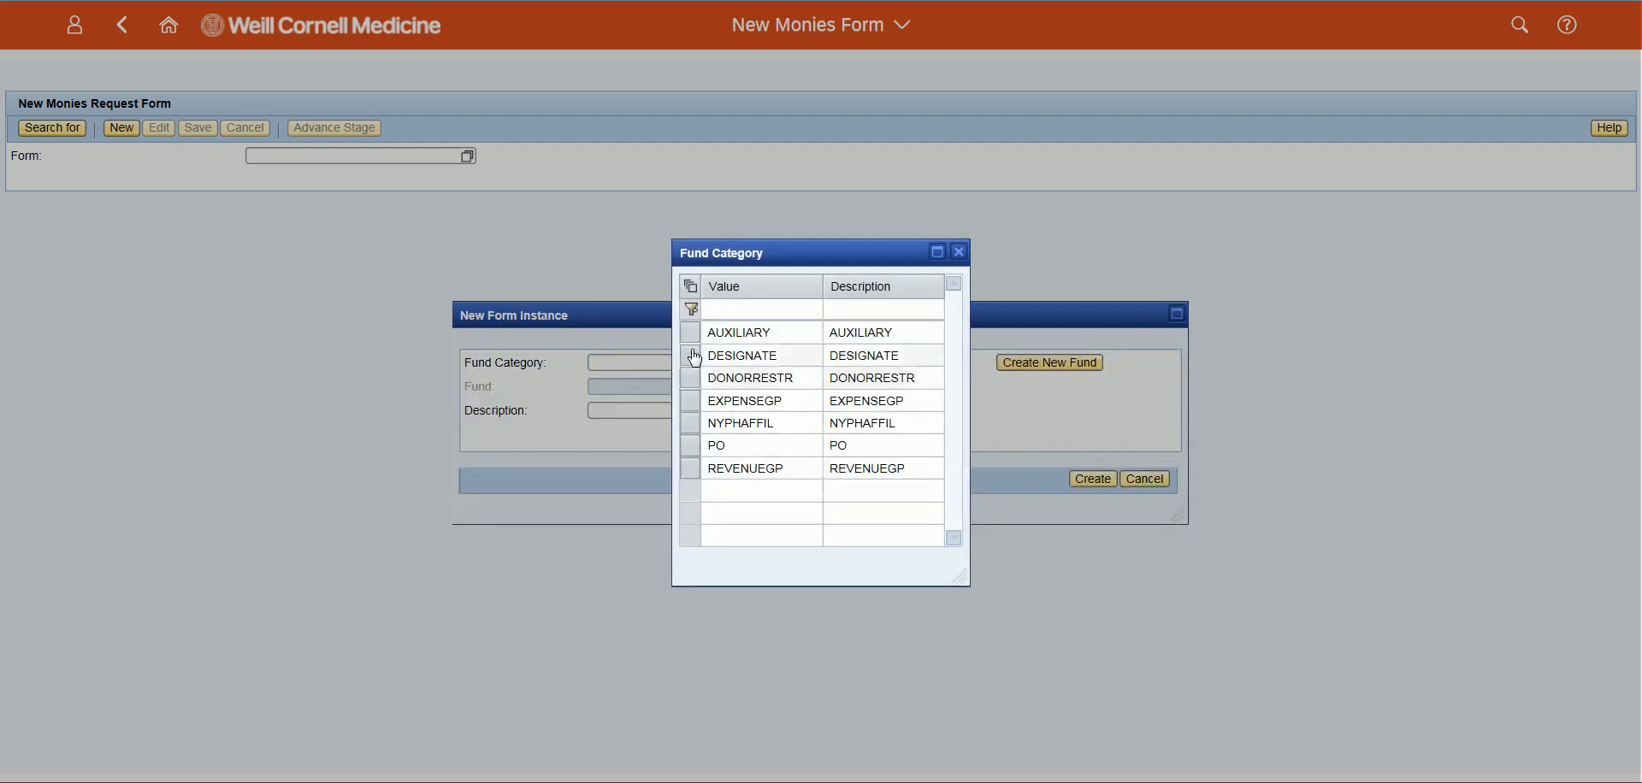
pyautogui.click(689, 397)
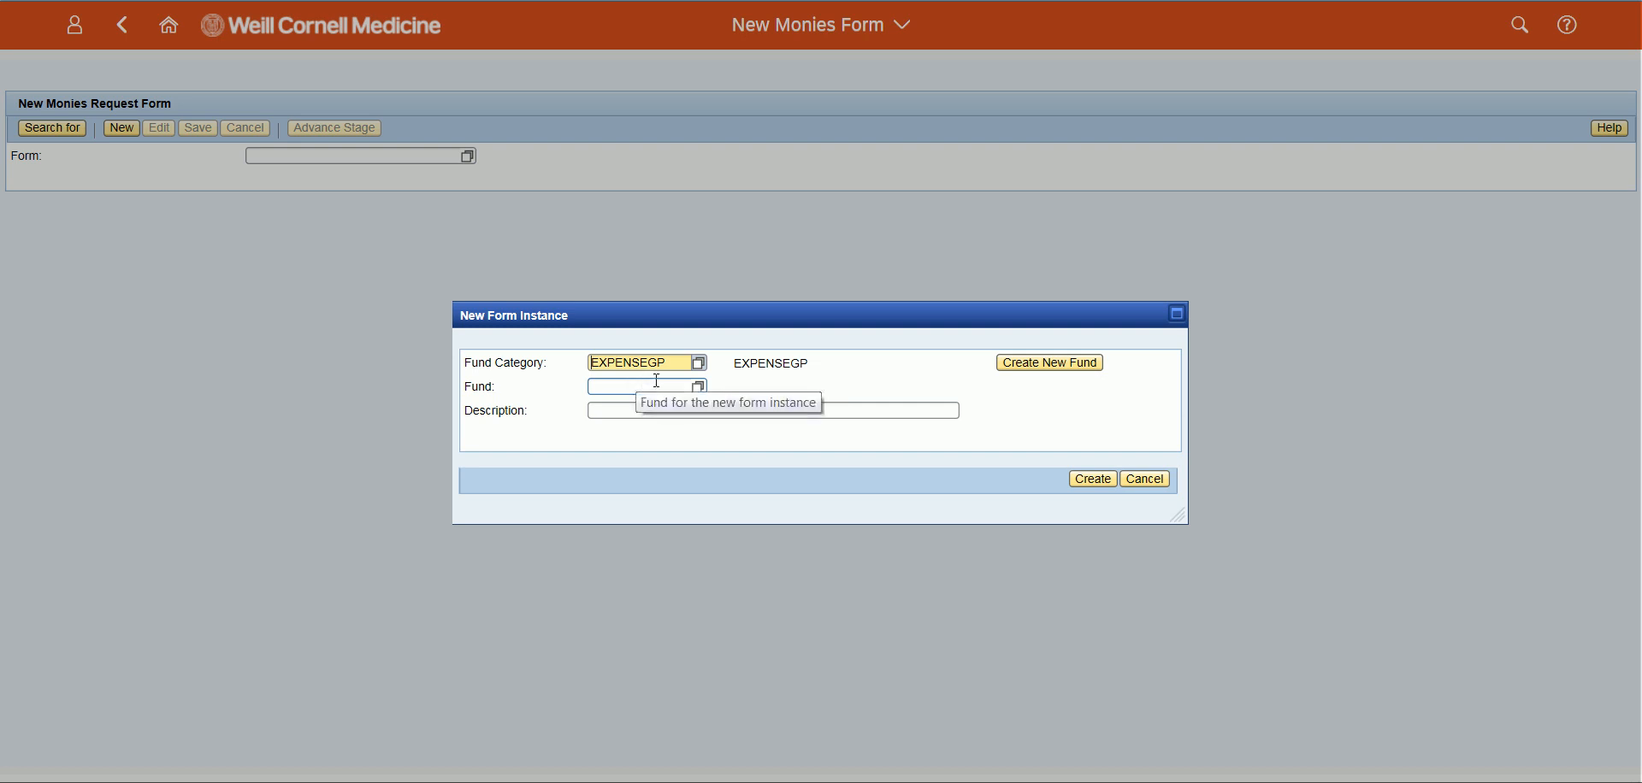
# Look up fund 12314000 (Accounting Office) and assign it to the new form instance.
pyautogui.click(699, 389)
pyautogui.click(698, 388)
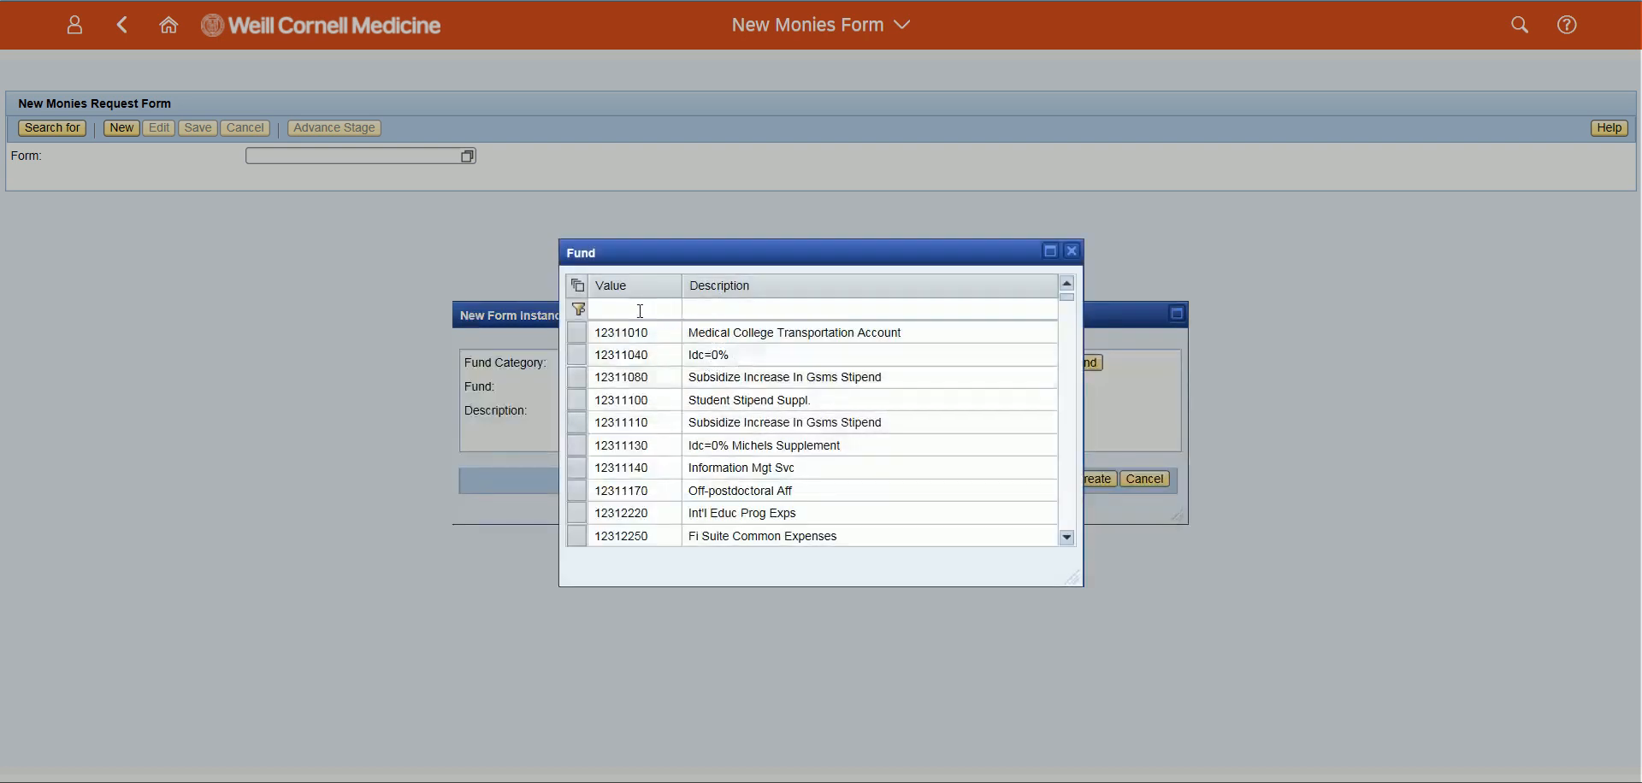
pyautogui.click(637, 308)
pyautogui.write('12314000')
pyautogui.press('Return')
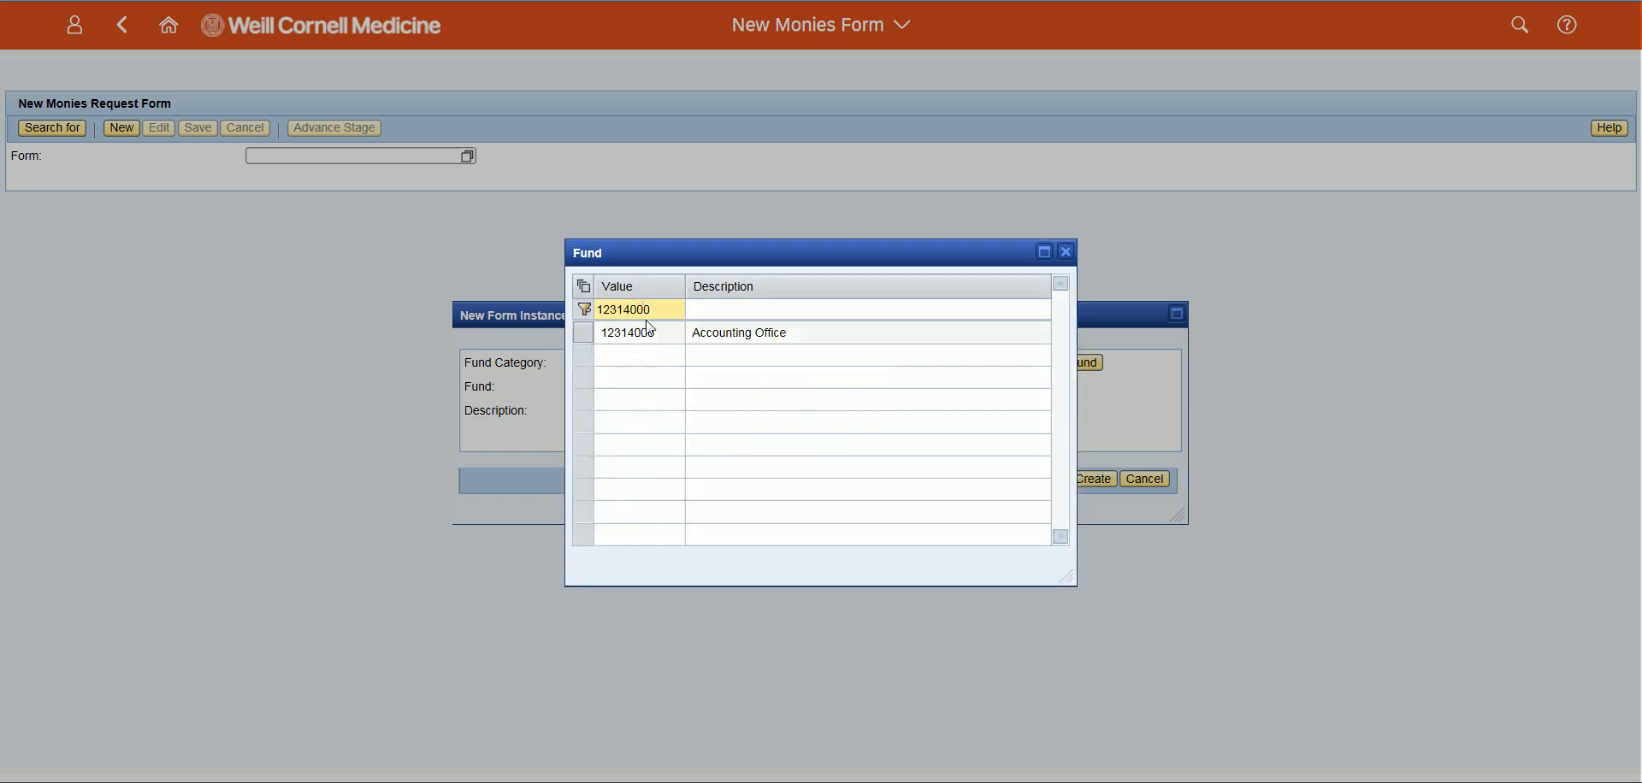
pyautogui.doubleClick(585, 334)
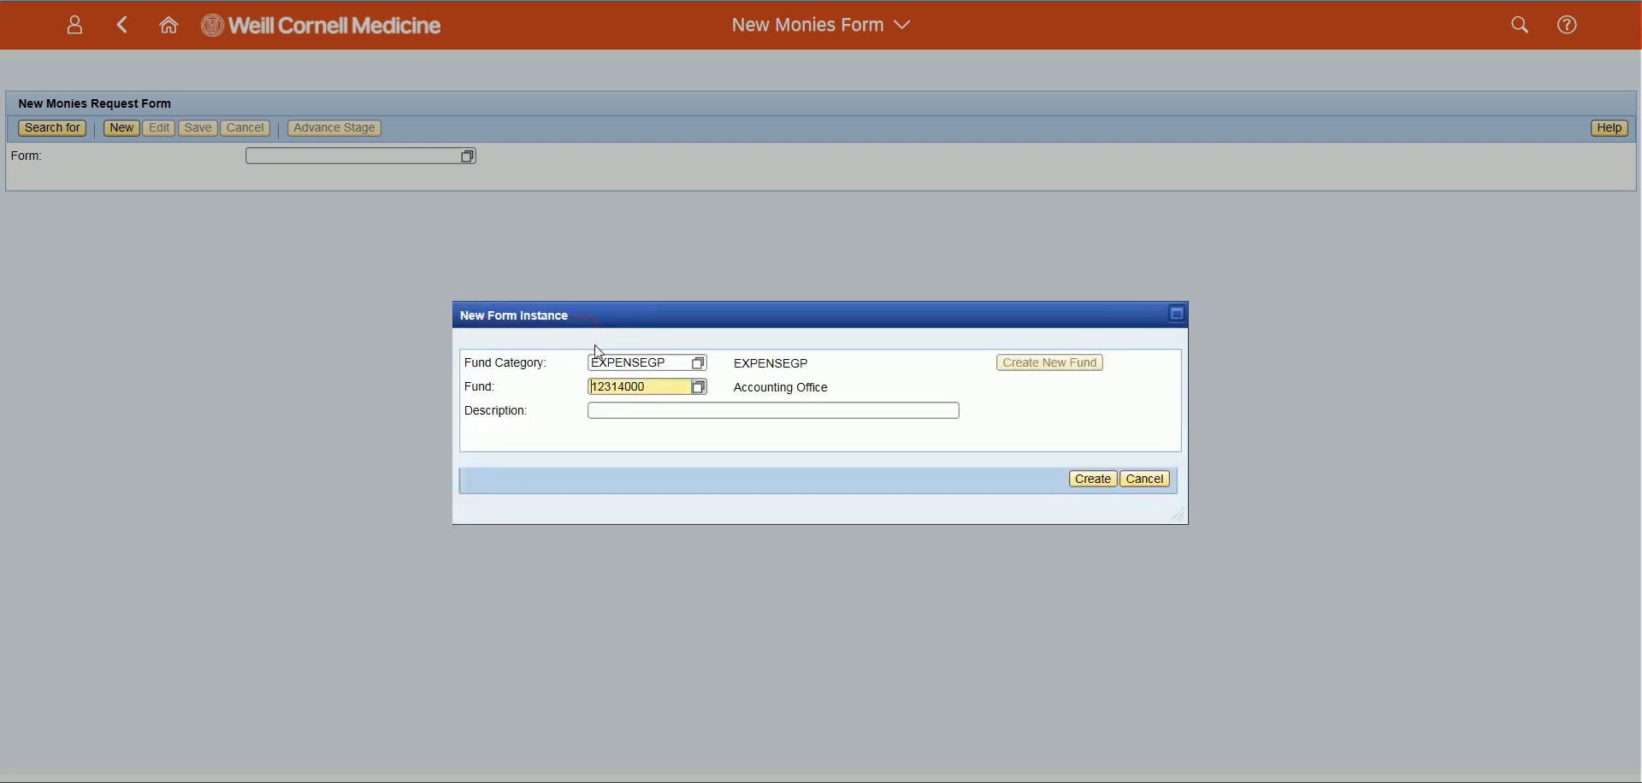
# Enter the description "12314000 New Monies Accounting Office" and create the form.
pyautogui.click(630, 410)
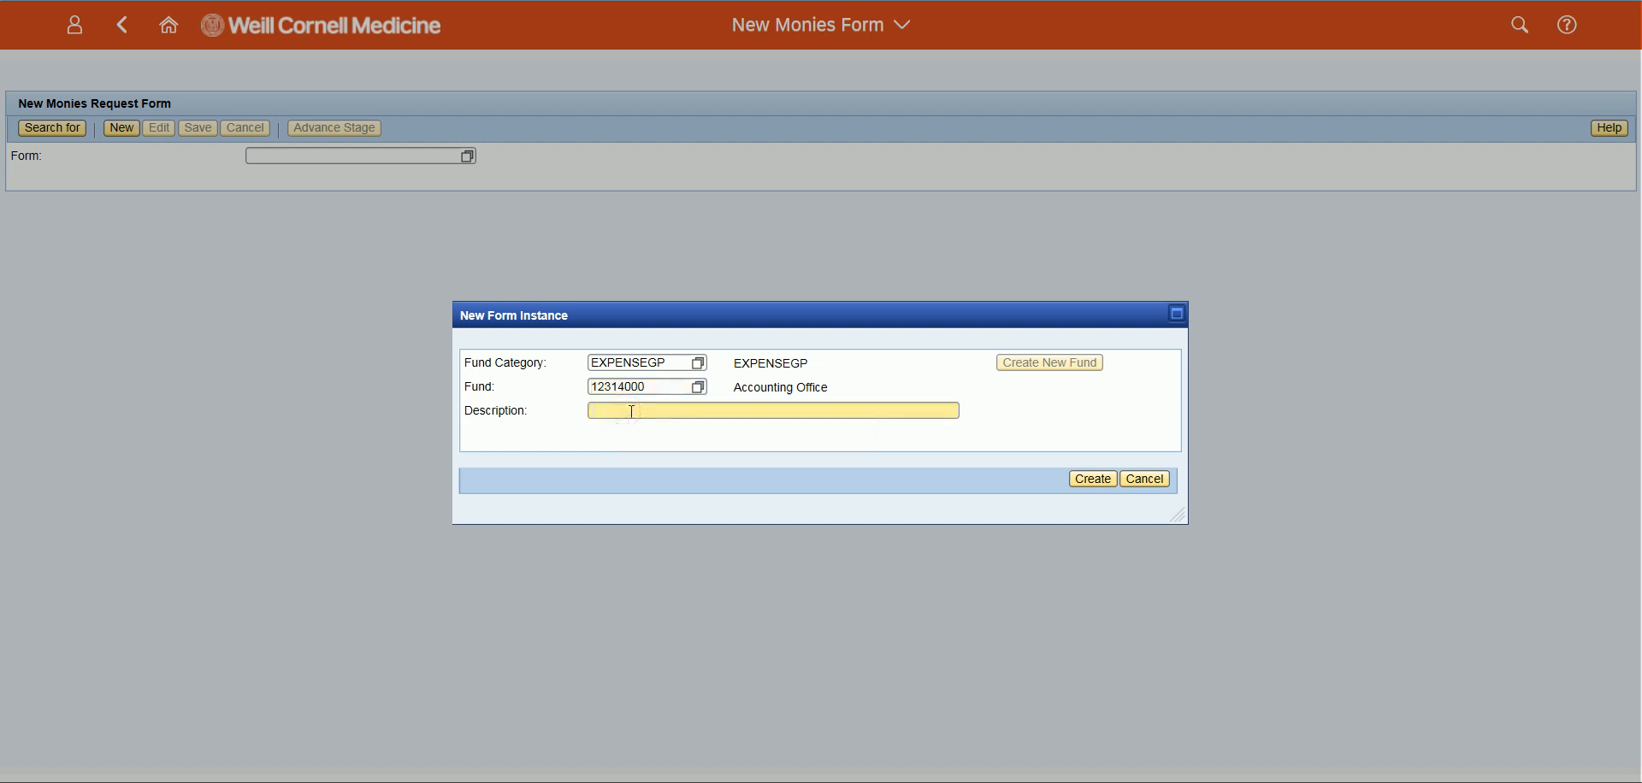
pyautogui.write('12314000 New Monies Accoun')
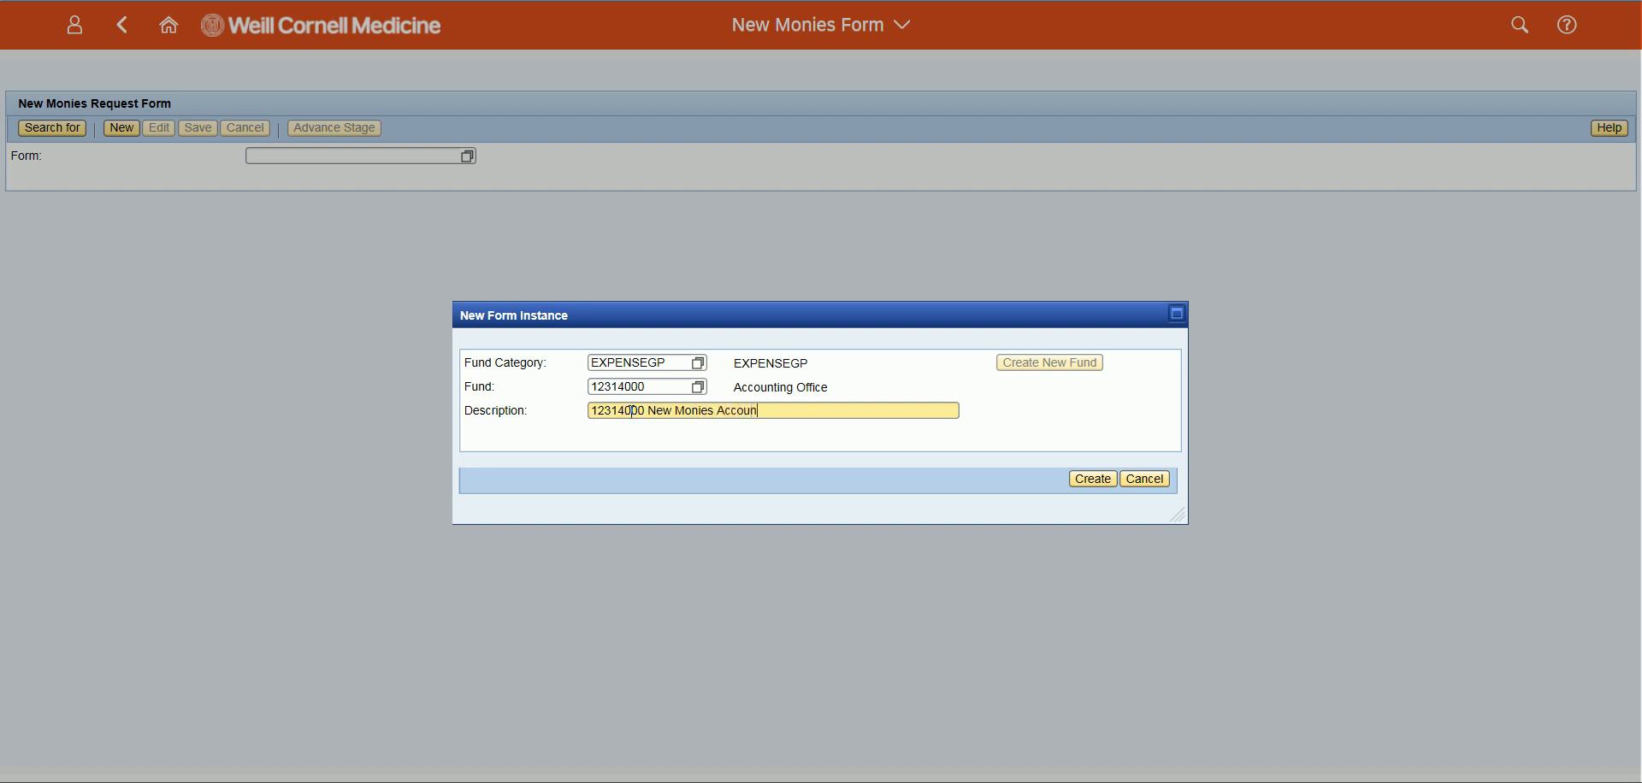
pyautogui.write('ting Office')
pyautogui.click(1088, 484)
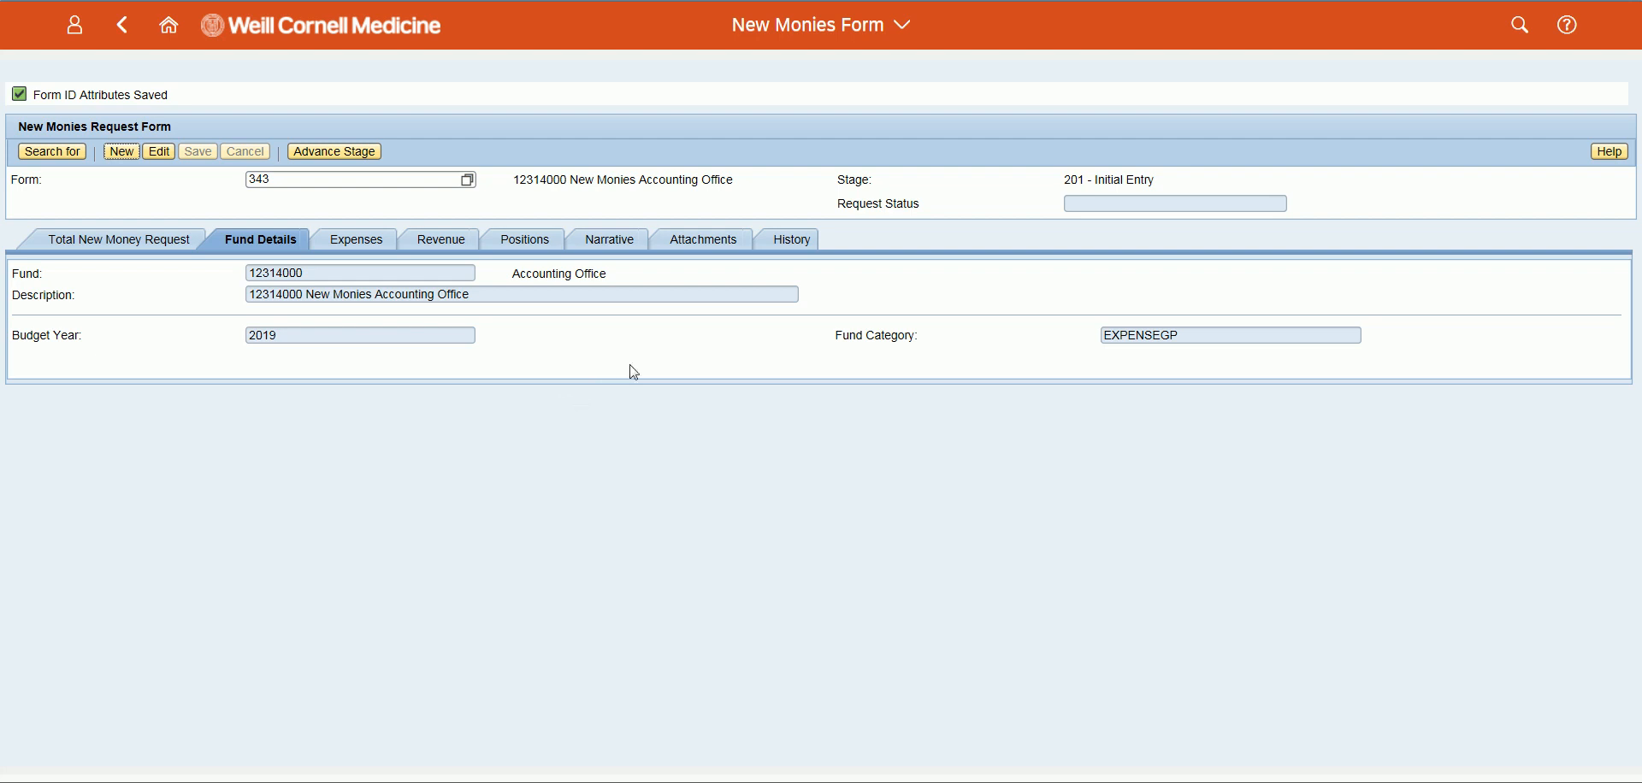
# Put the form's expenses in edit mode and add a line for commitment item 636030, Furniture Cost>=cap Amount, found by searching "Furn".
pyautogui.click(365, 235)
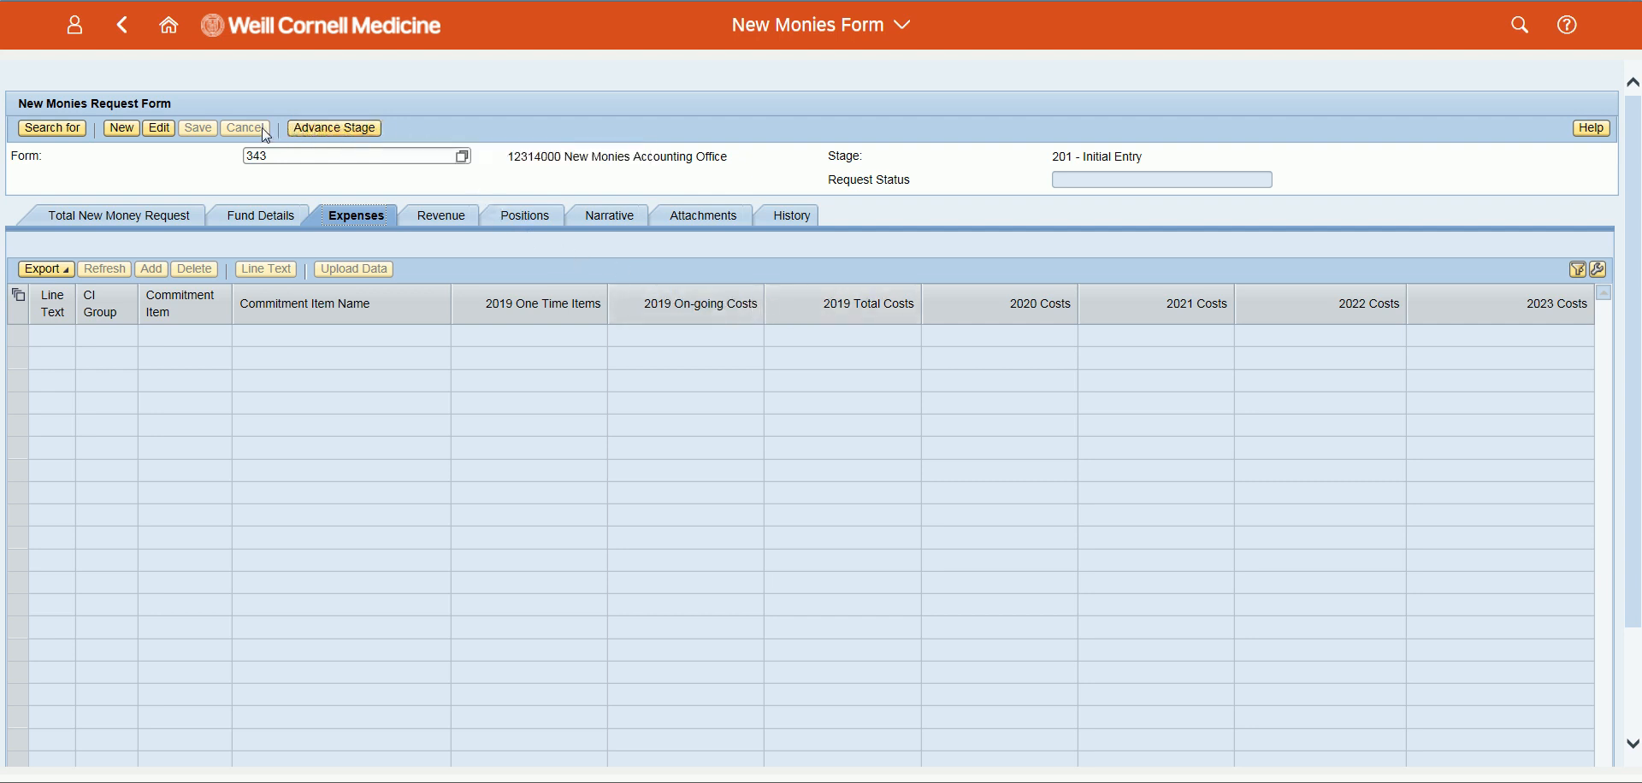
pyautogui.click(160, 133)
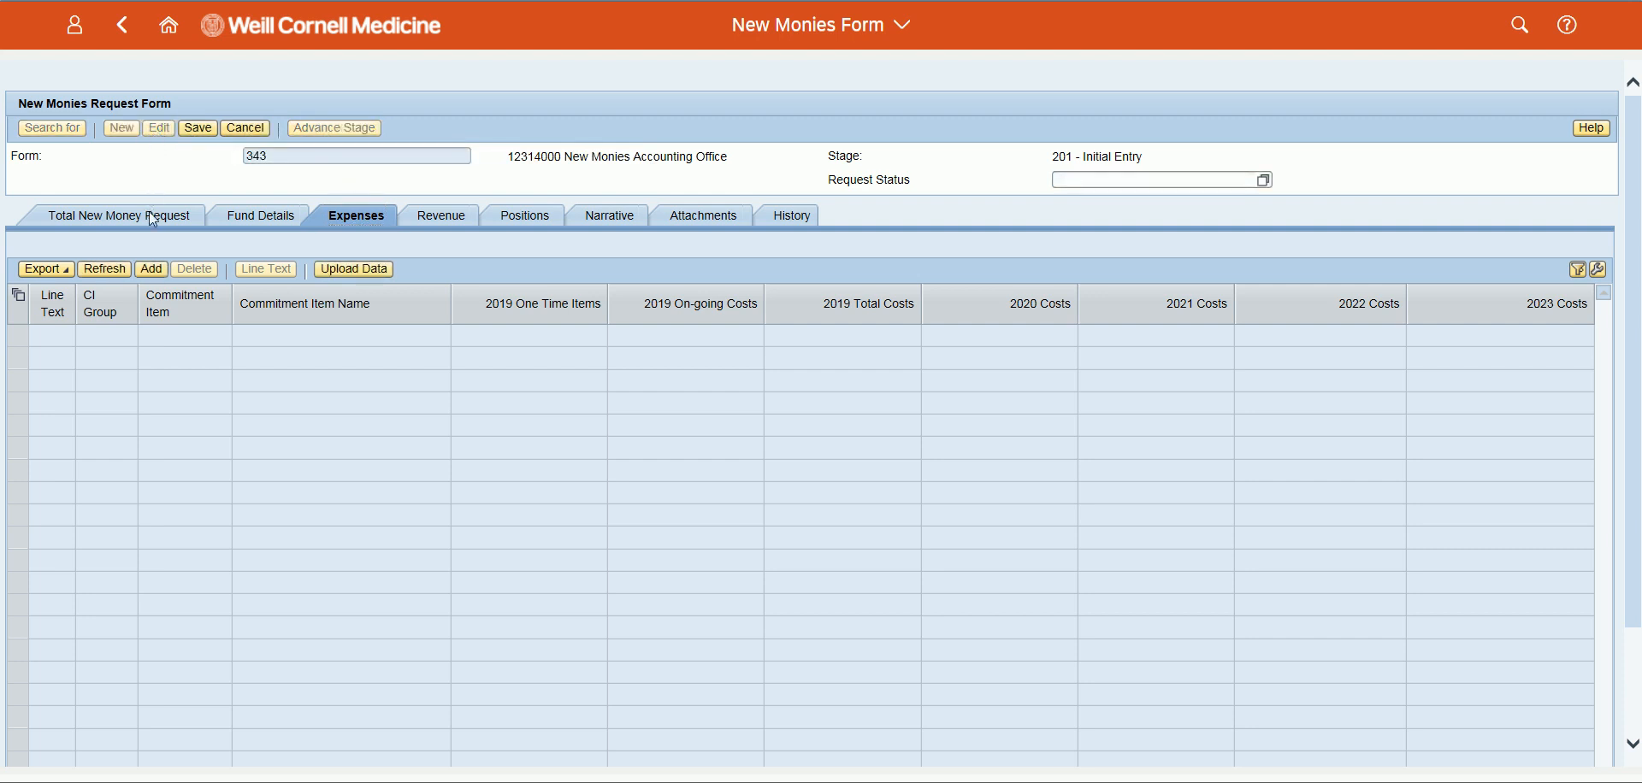
pyautogui.click(153, 269)
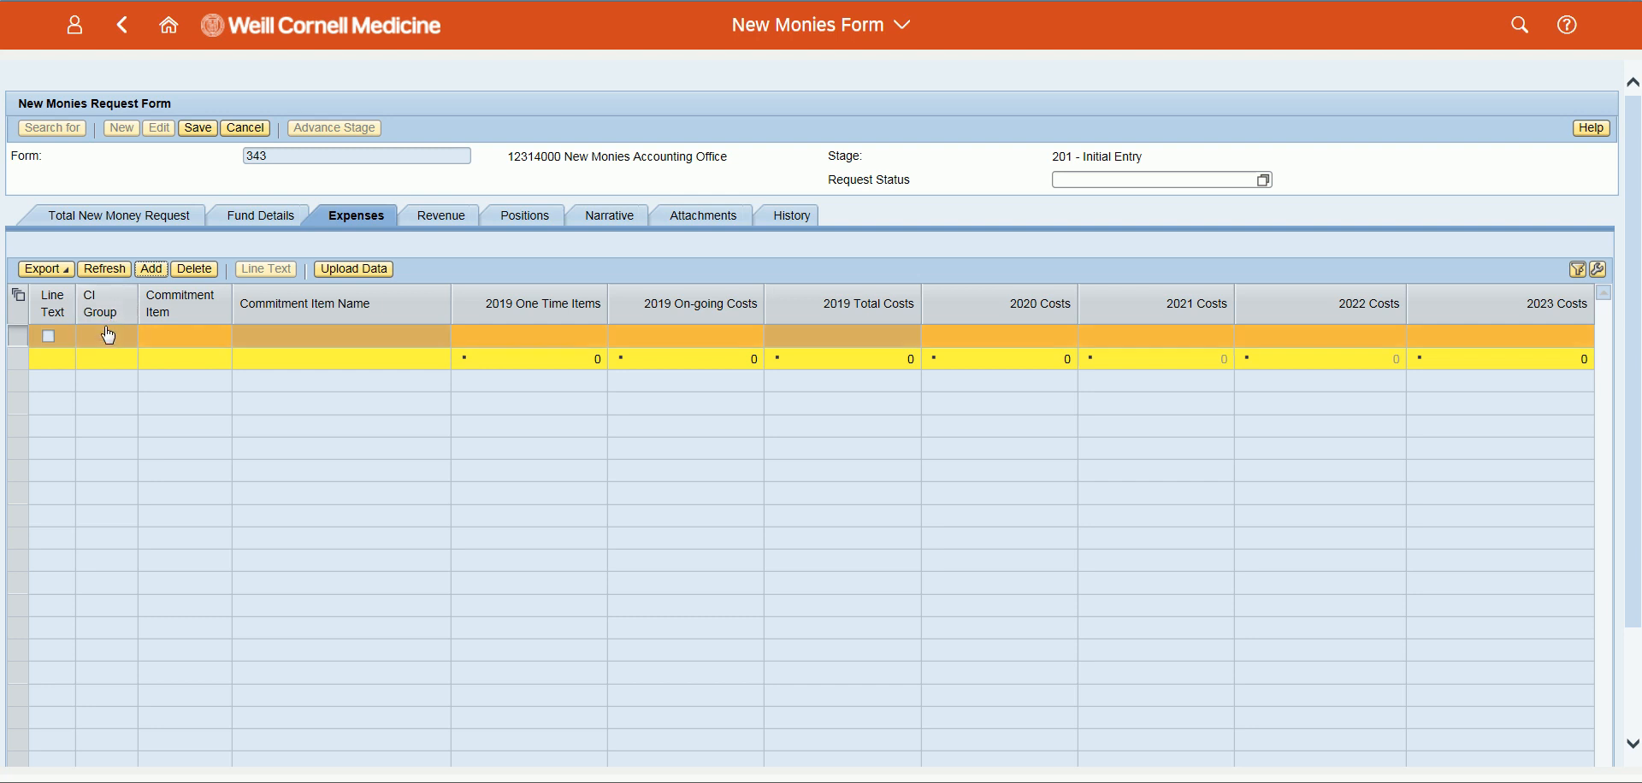
pyautogui.click(193, 334)
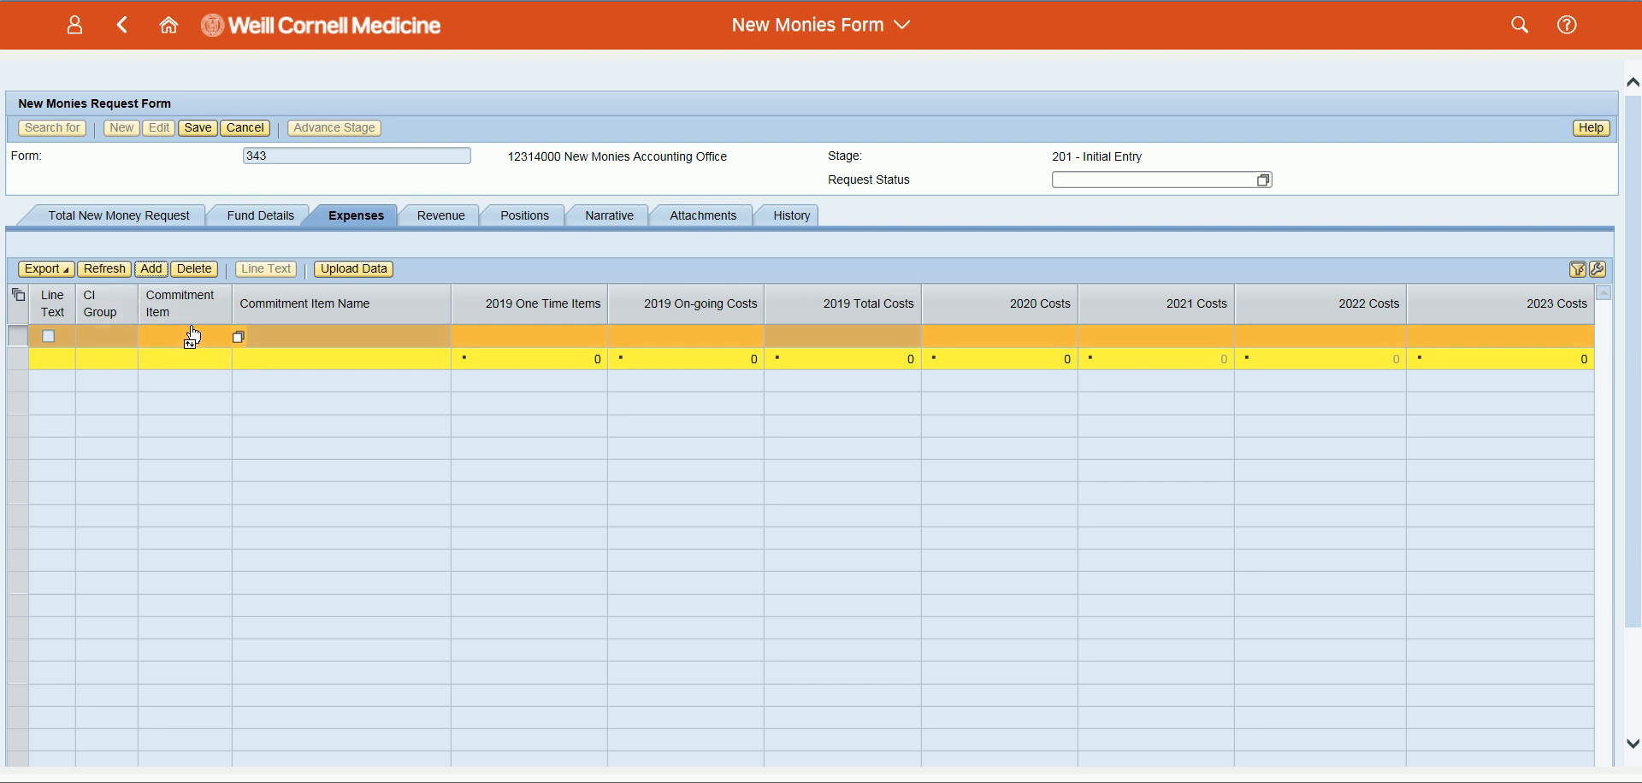
pyautogui.click(238, 340)
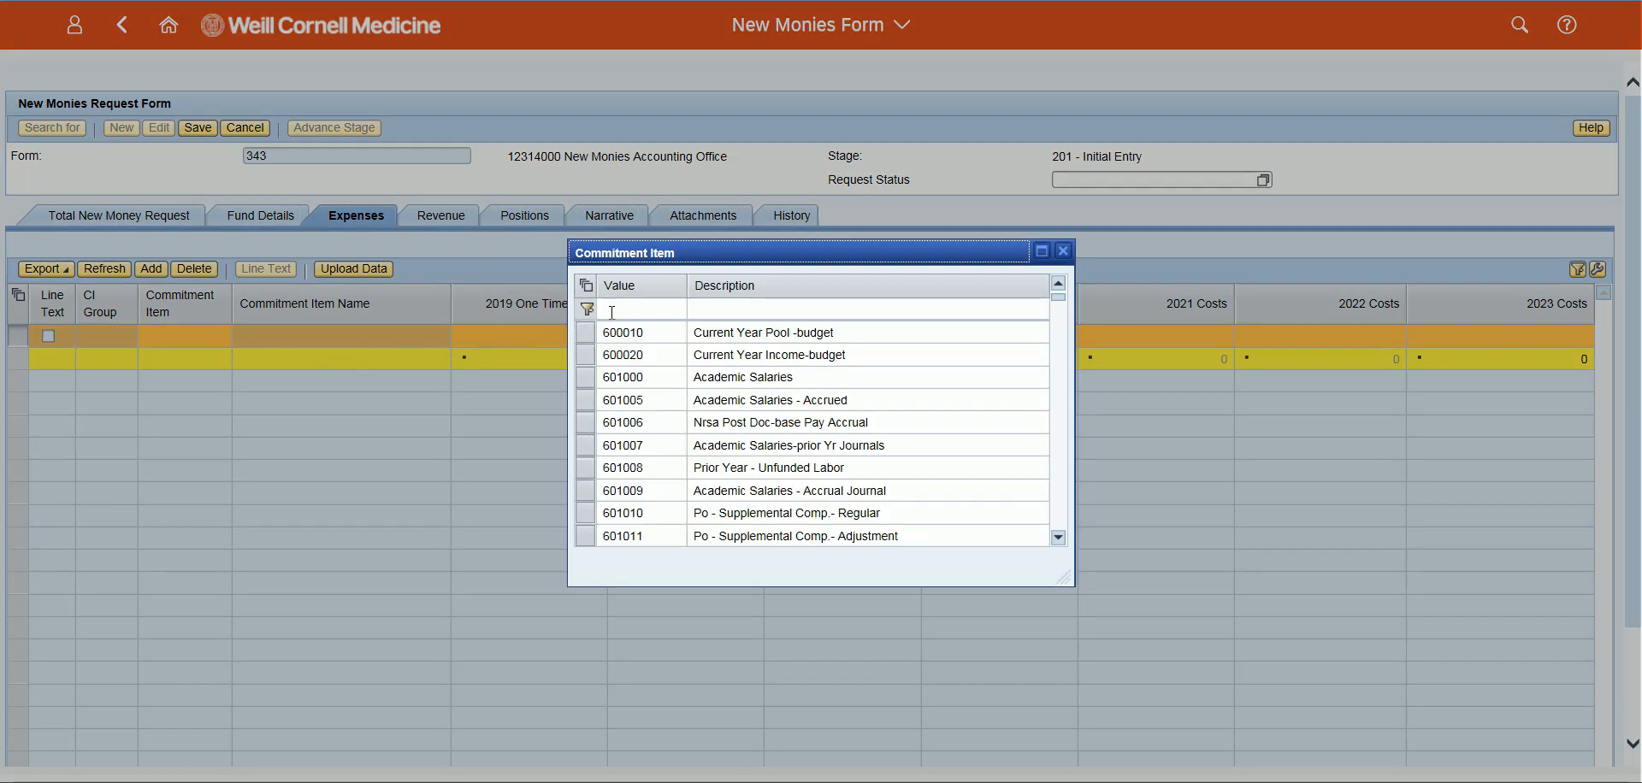
pyautogui.click(695, 311)
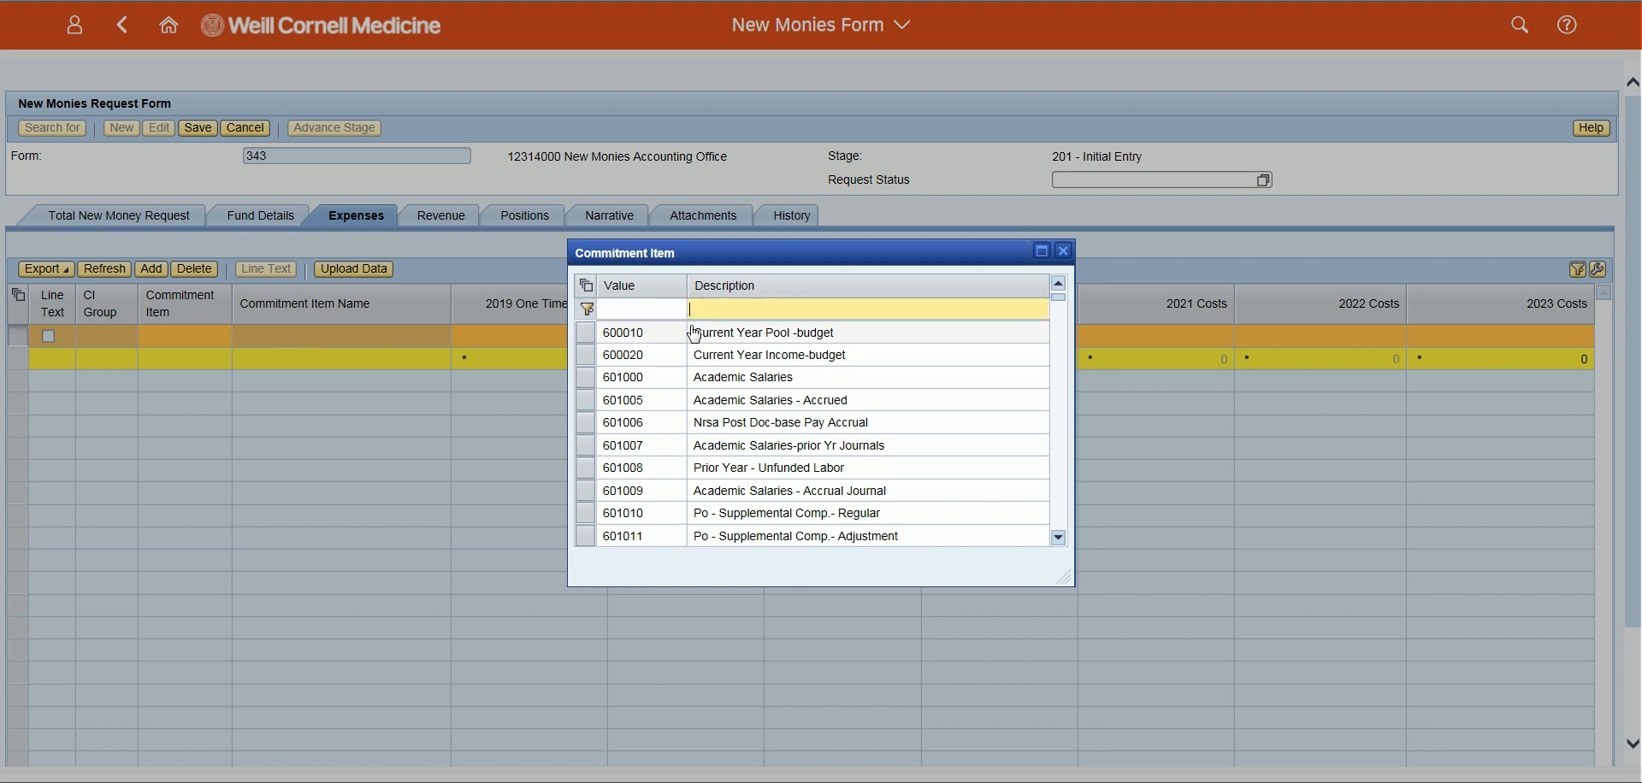
pyautogui.write('Furn')
pyautogui.press('Return')
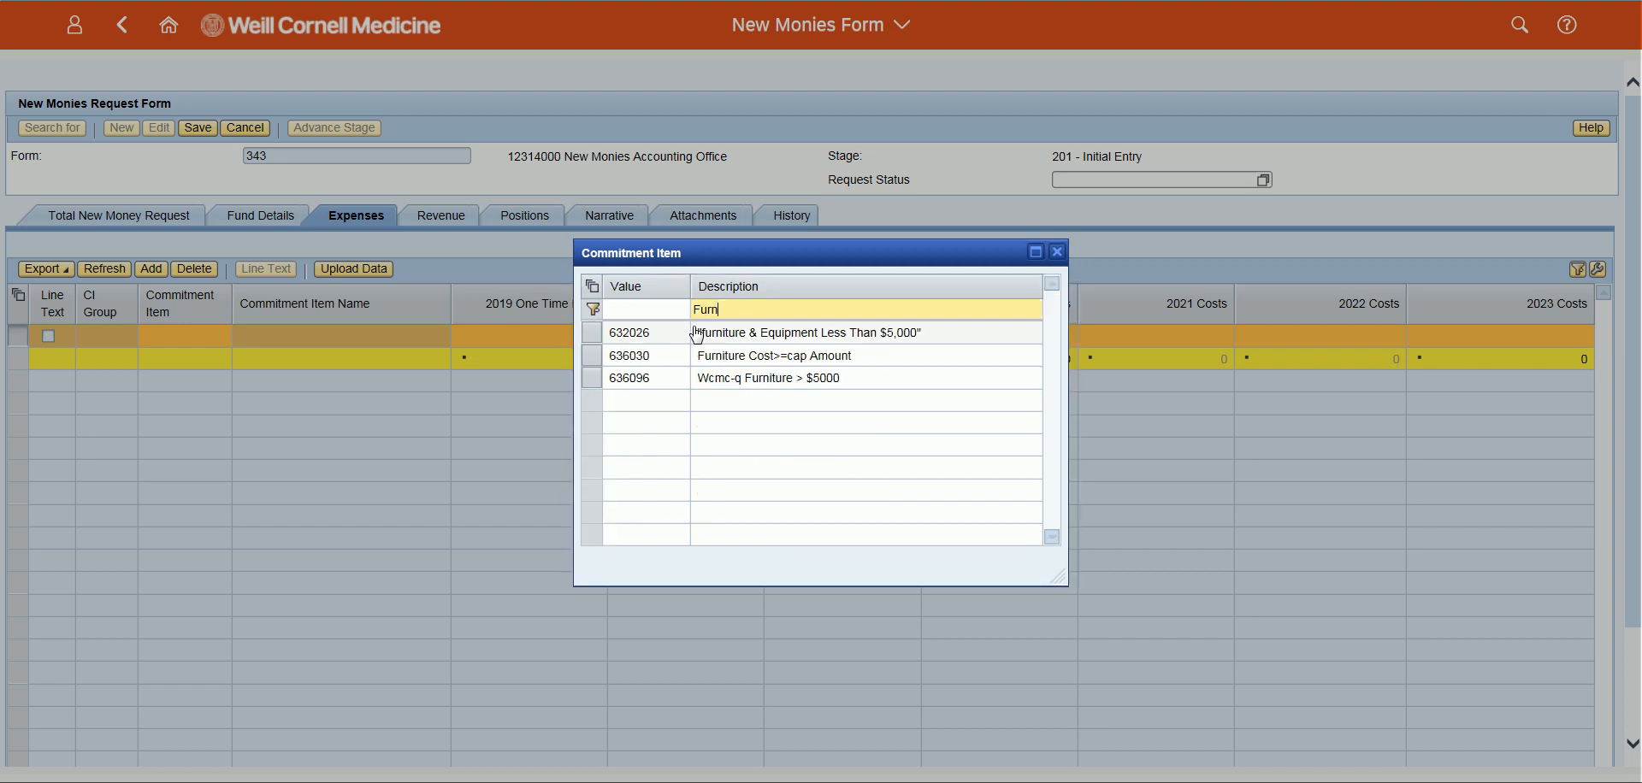
pyautogui.click(701, 361)
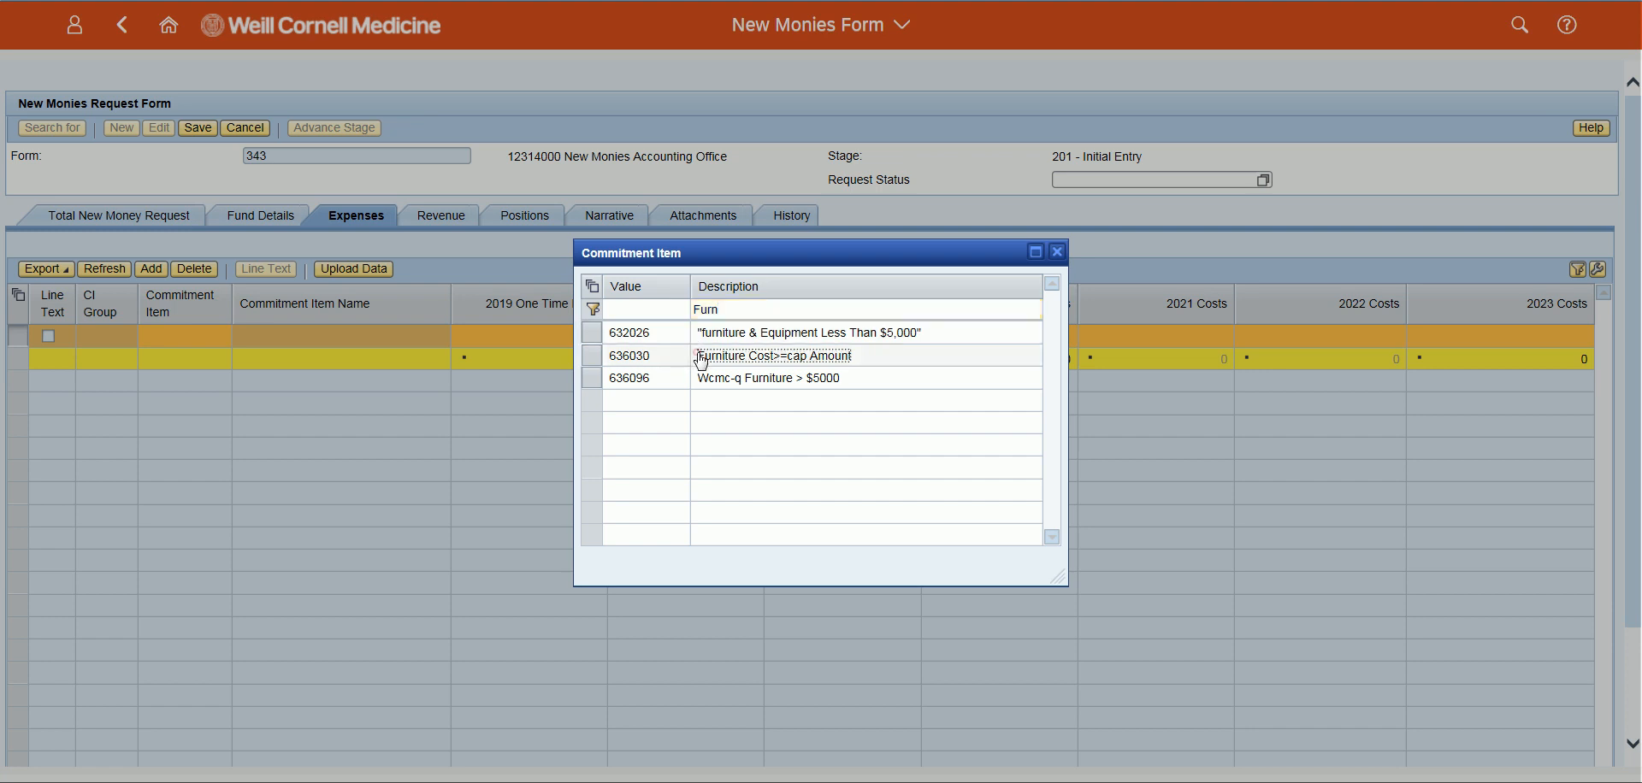
pyautogui.doubleClick(700, 355)
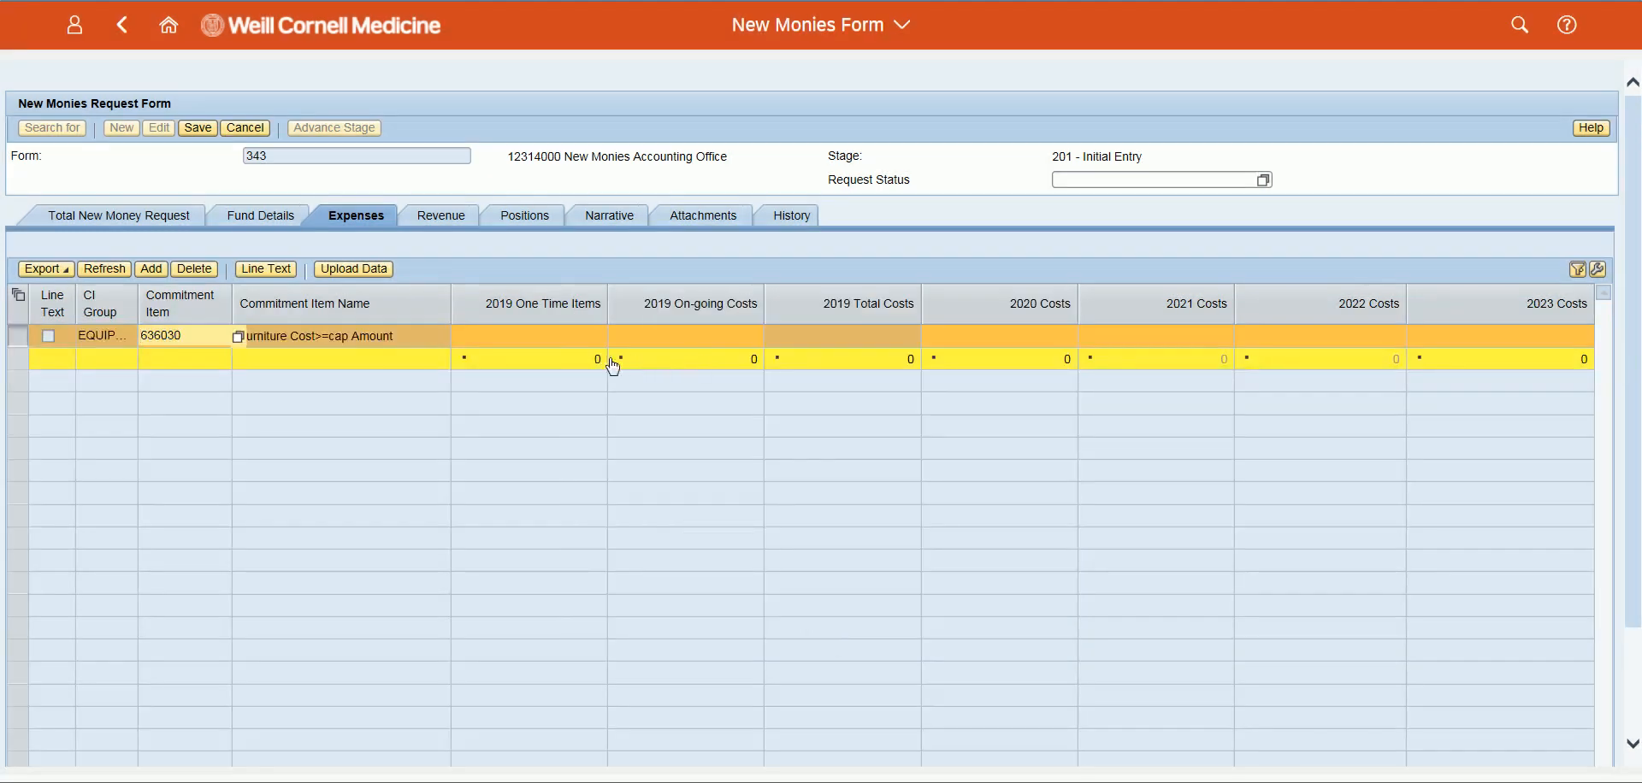
# Set the furniture line's 2019 One Time Items amount to 5,700.
pyautogui.click(581, 337)
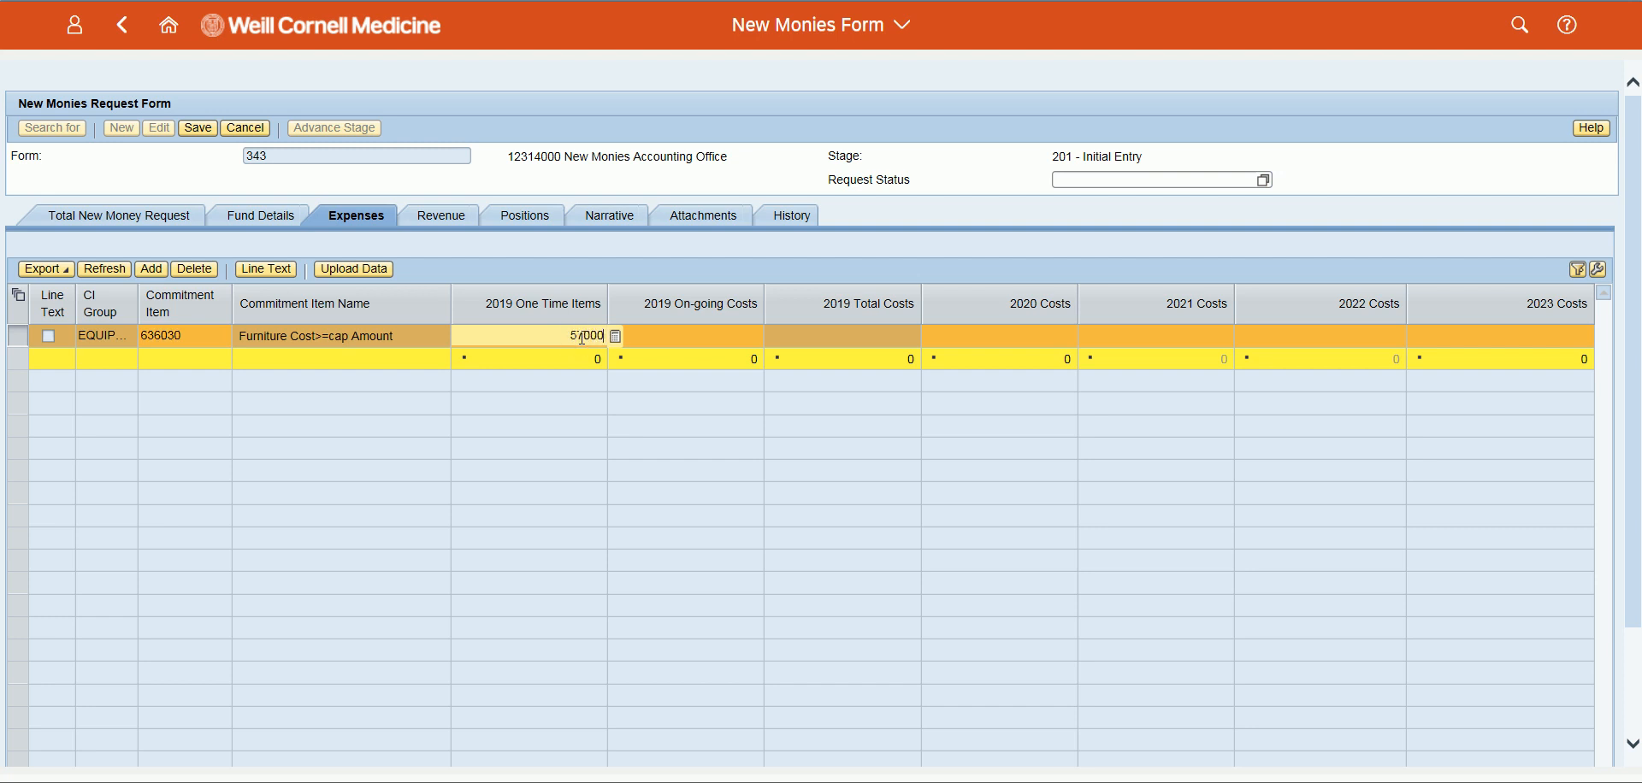
pyautogui.press('BackSpace')
pyautogui.press('Return')
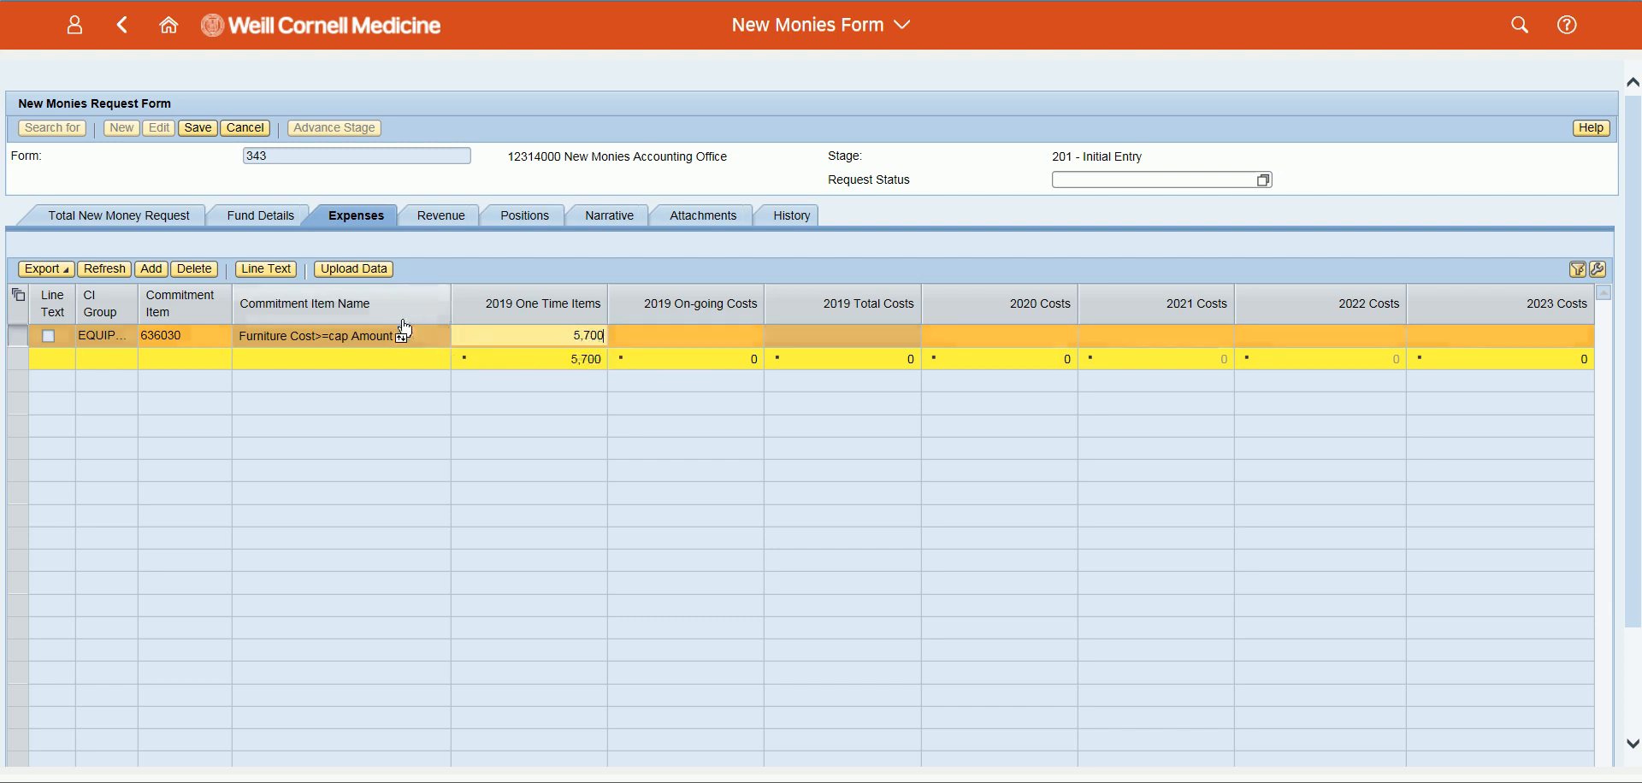
# Add a second expense line for commitment item 647060, Dom. Travel - Miscellaneous, found by searching descriptions for "Travel".
pyautogui.click(154, 269)
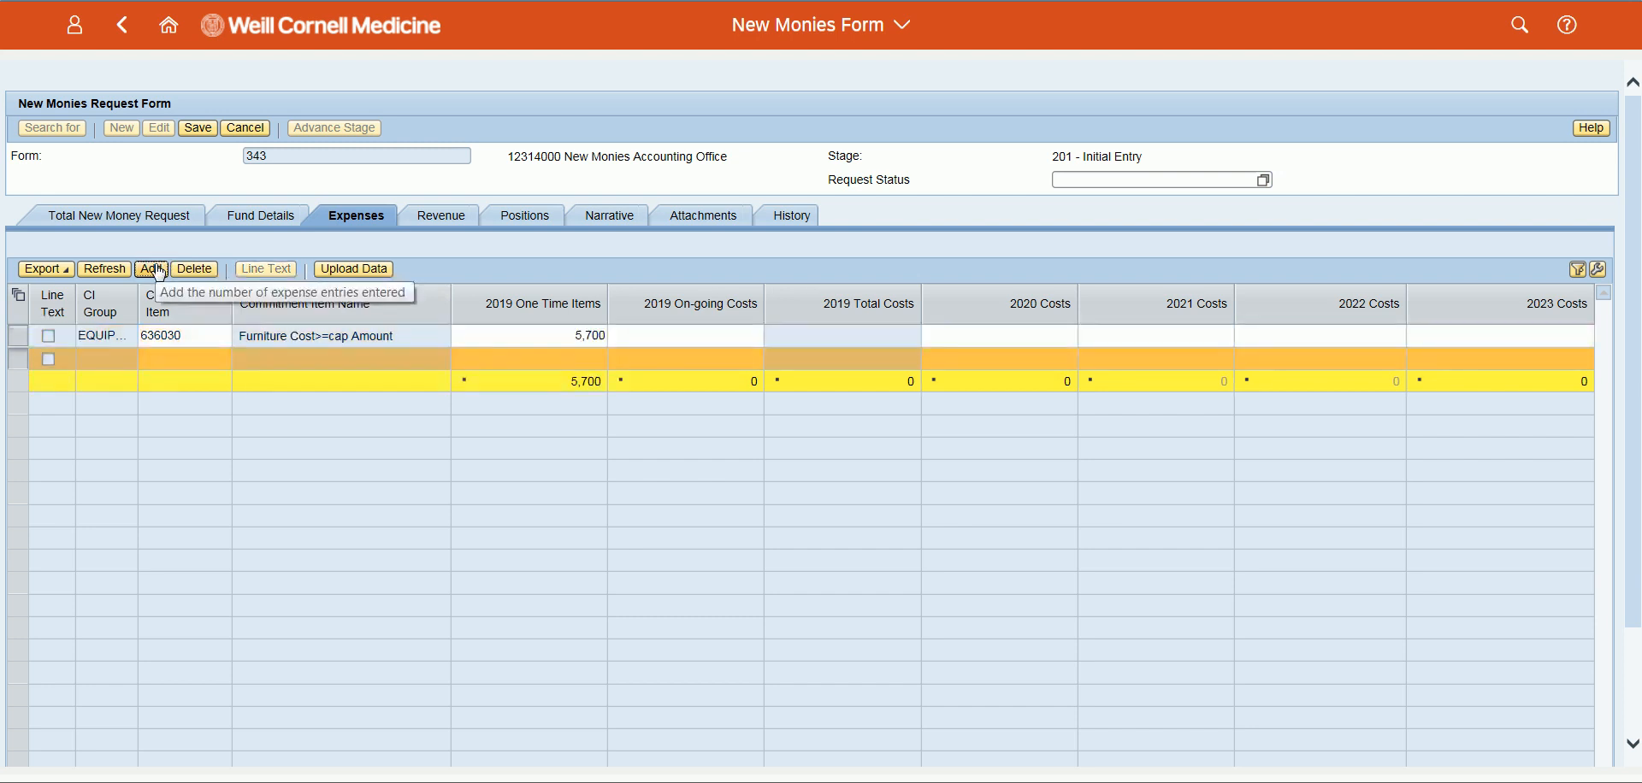
pyautogui.click(242, 370)
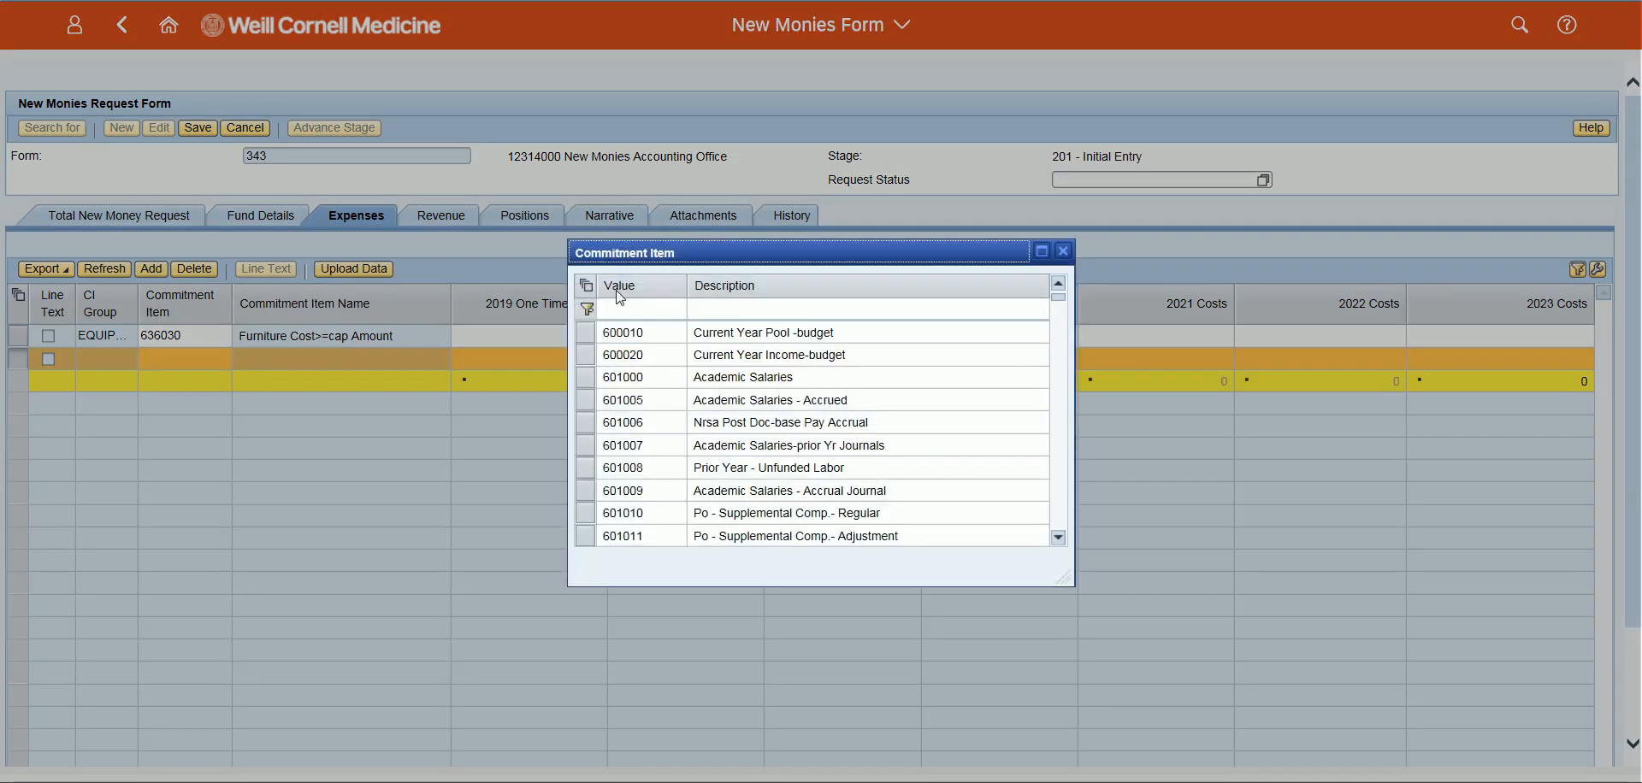
pyautogui.click(732, 310)
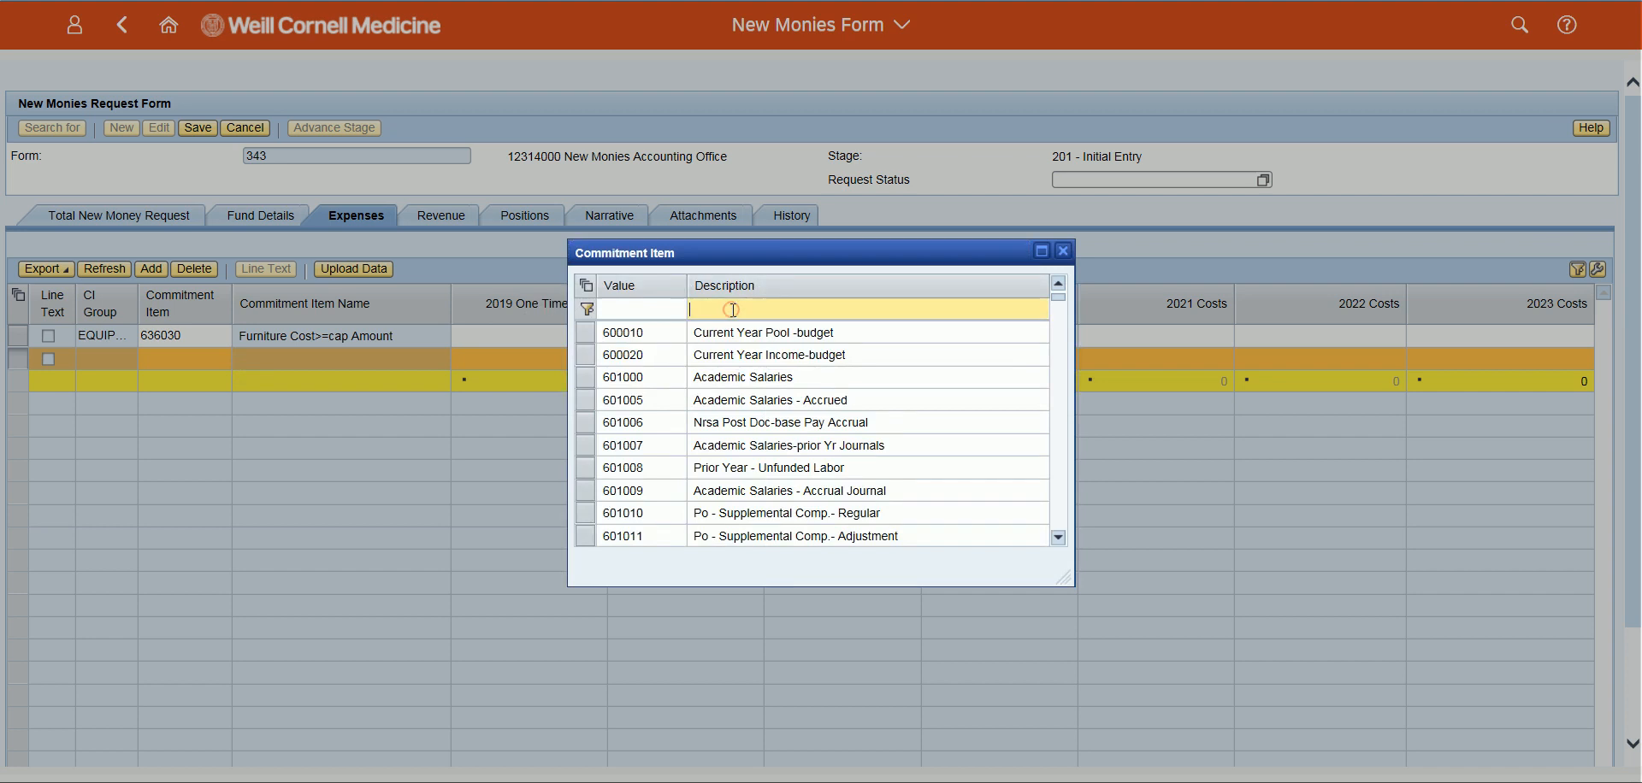
pyautogui.write('Travel')
pyautogui.press('Return')
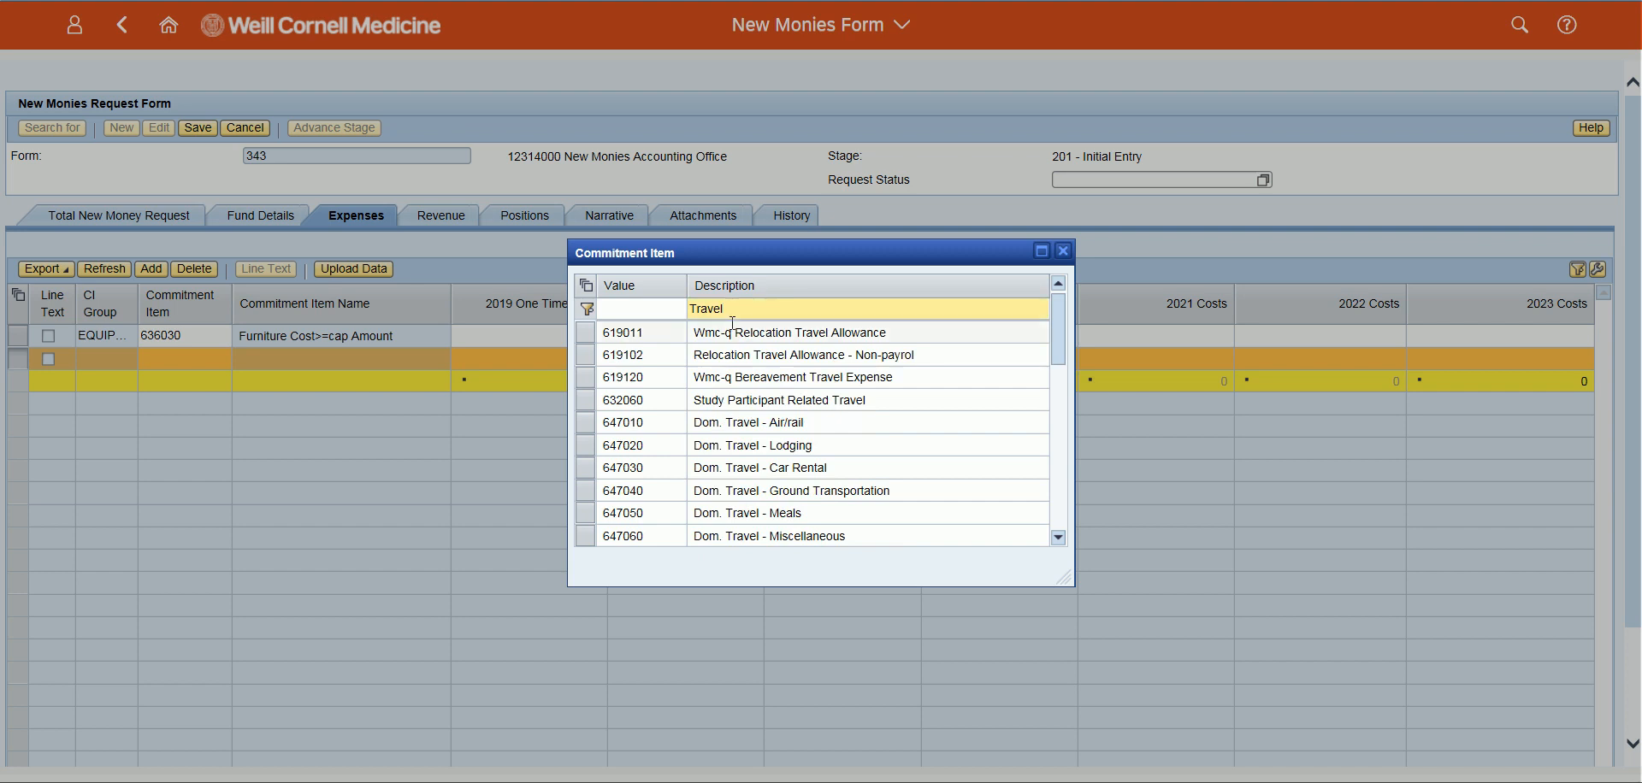
pyautogui.click(766, 536)
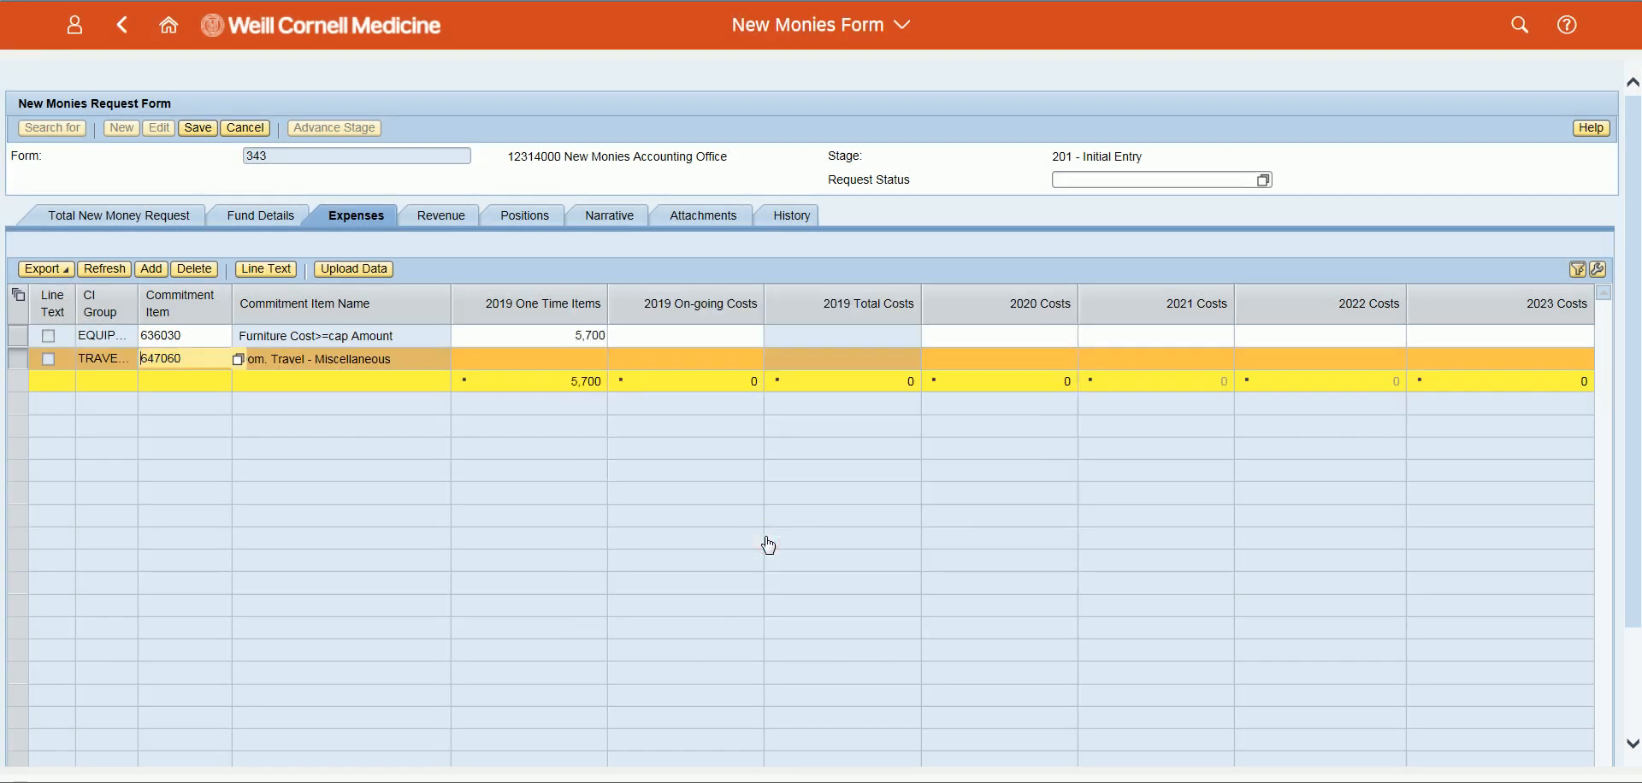
# Set the travel line's 2019 On-going Costs to 6,000 and save the form, completing the reason-for-change prompt.
pyautogui.click(727, 359)
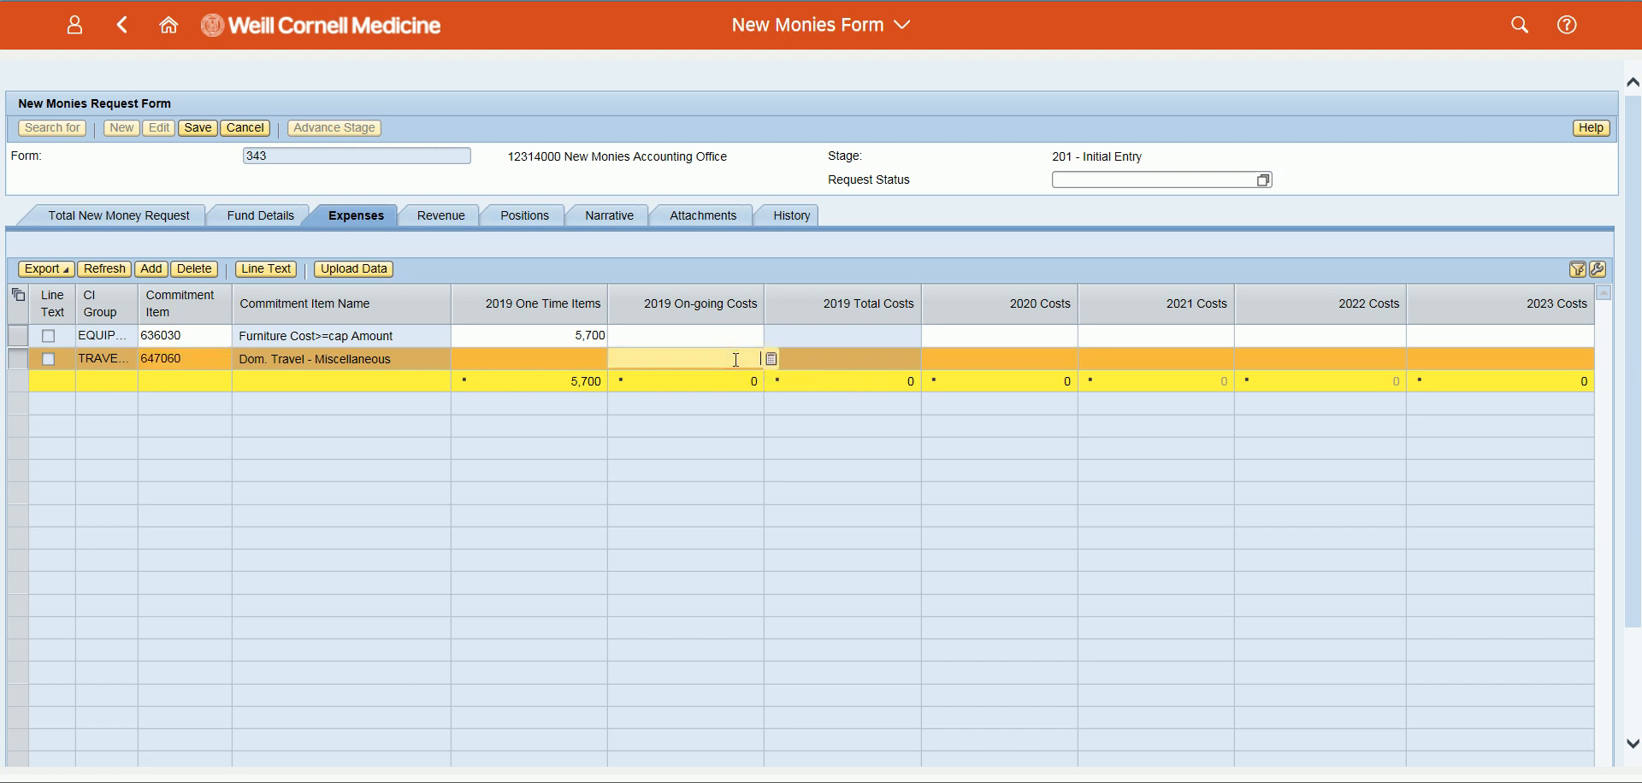
pyautogui.write('6000')
pyautogui.press('Return')
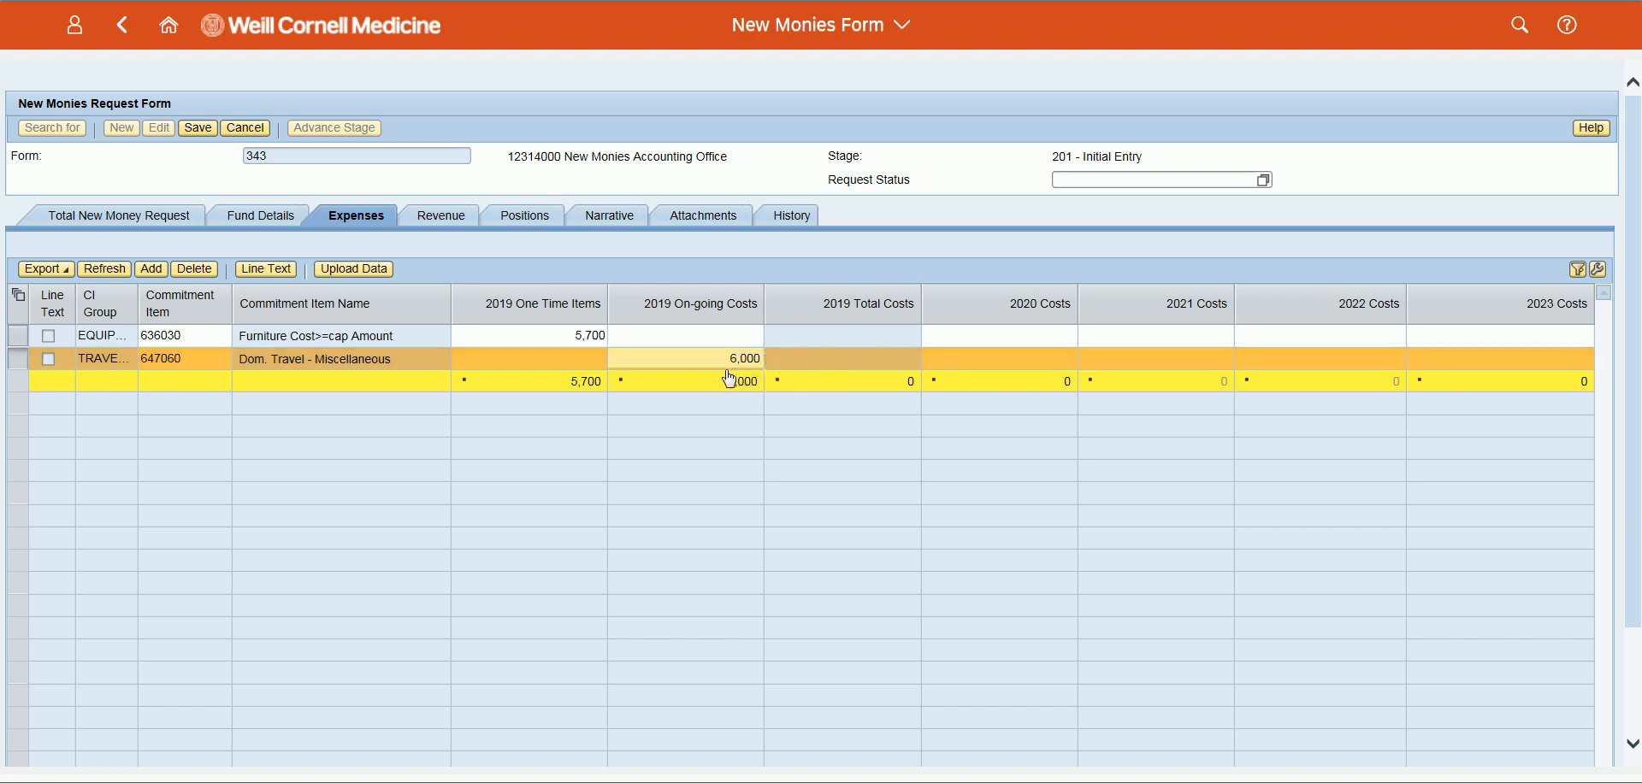
pyautogui.click(208, 131)
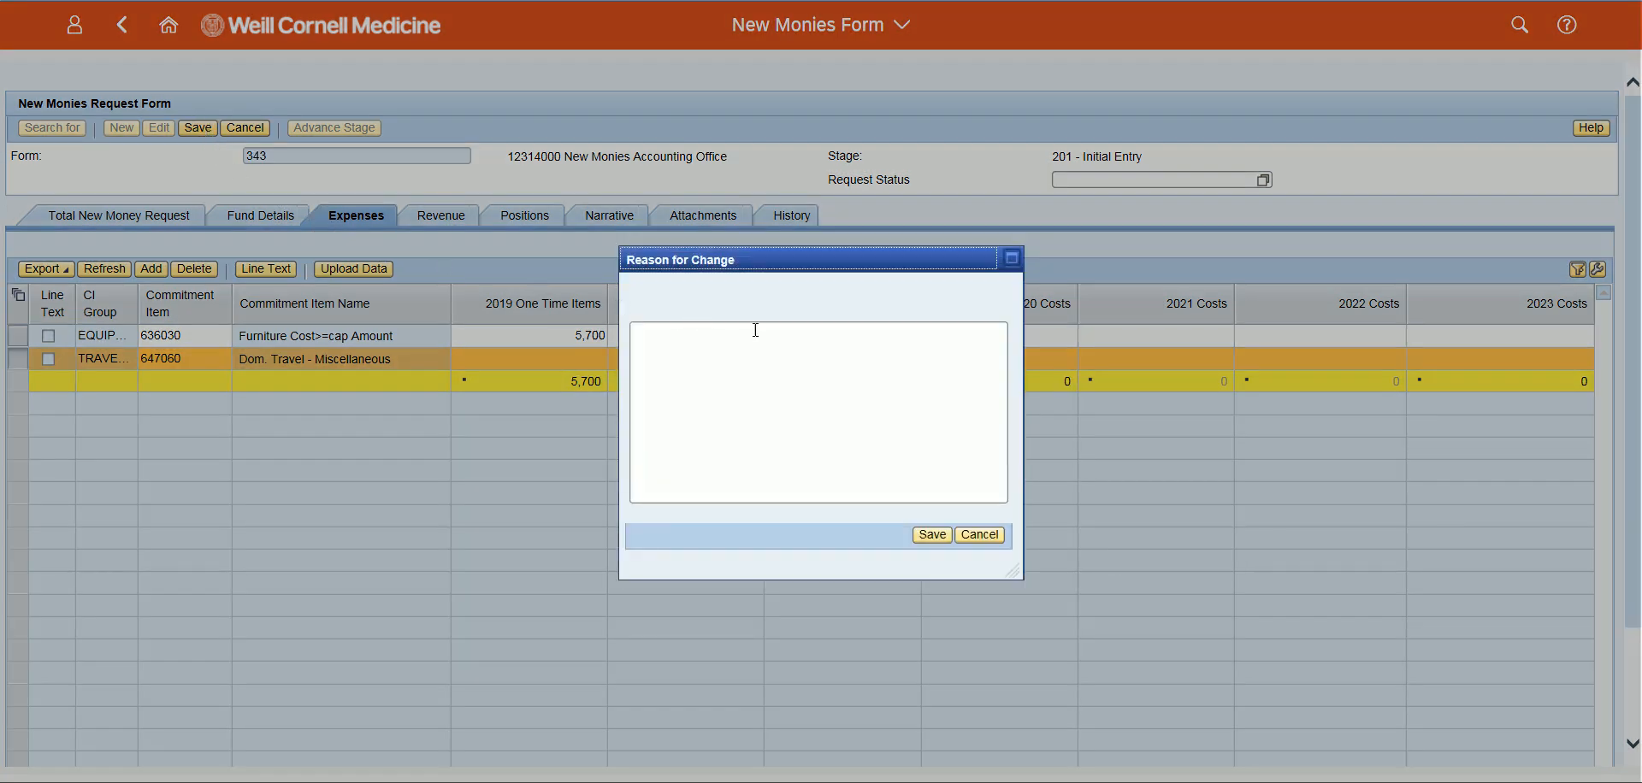
pyautogui.click(939, 536)
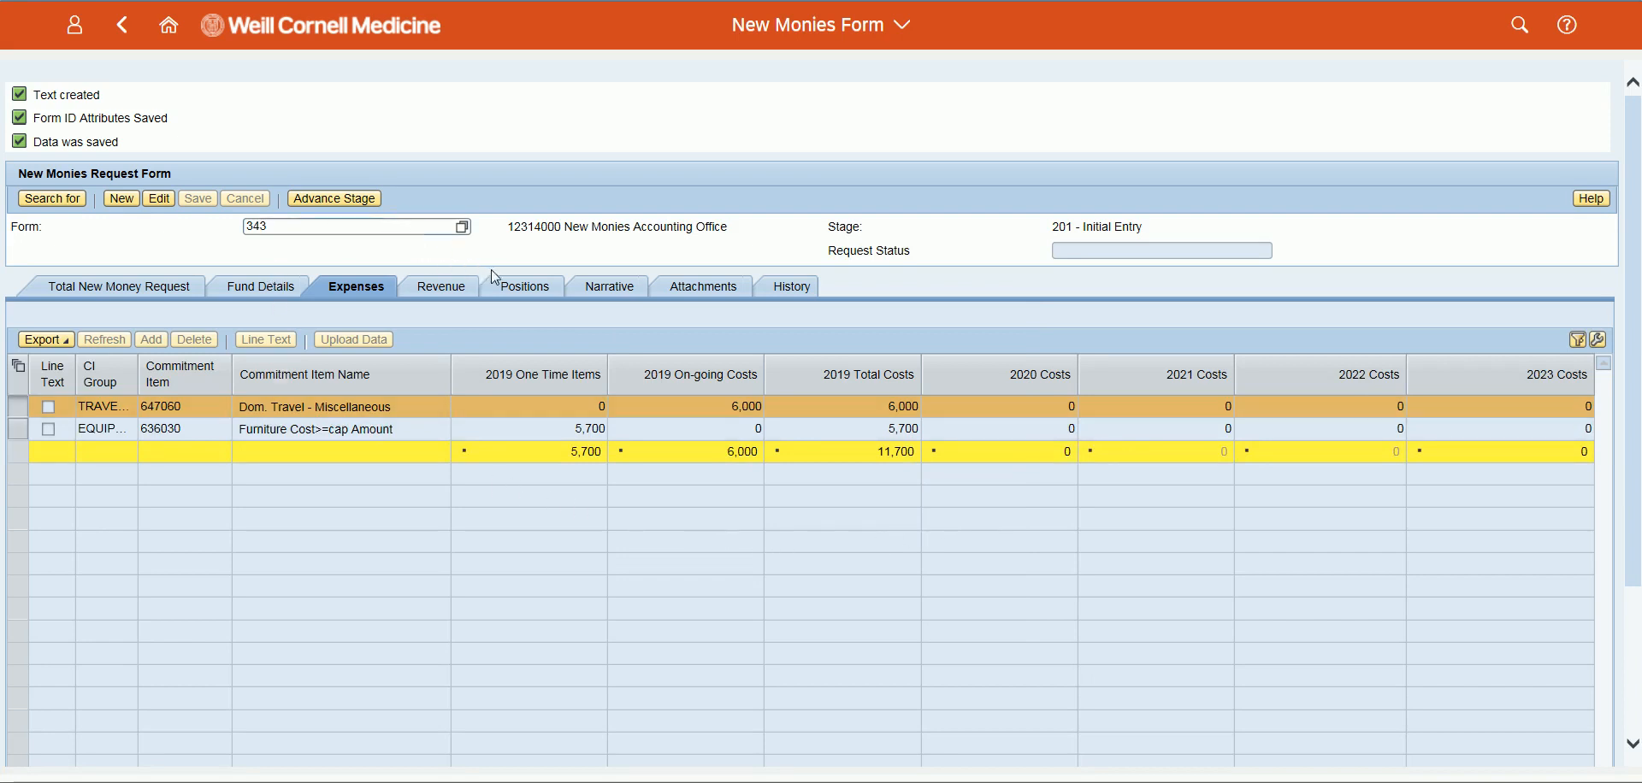
# Put the form's positions in edit mode and start a new position titled New Asst Prof.
pyautogui.click(527, 287)
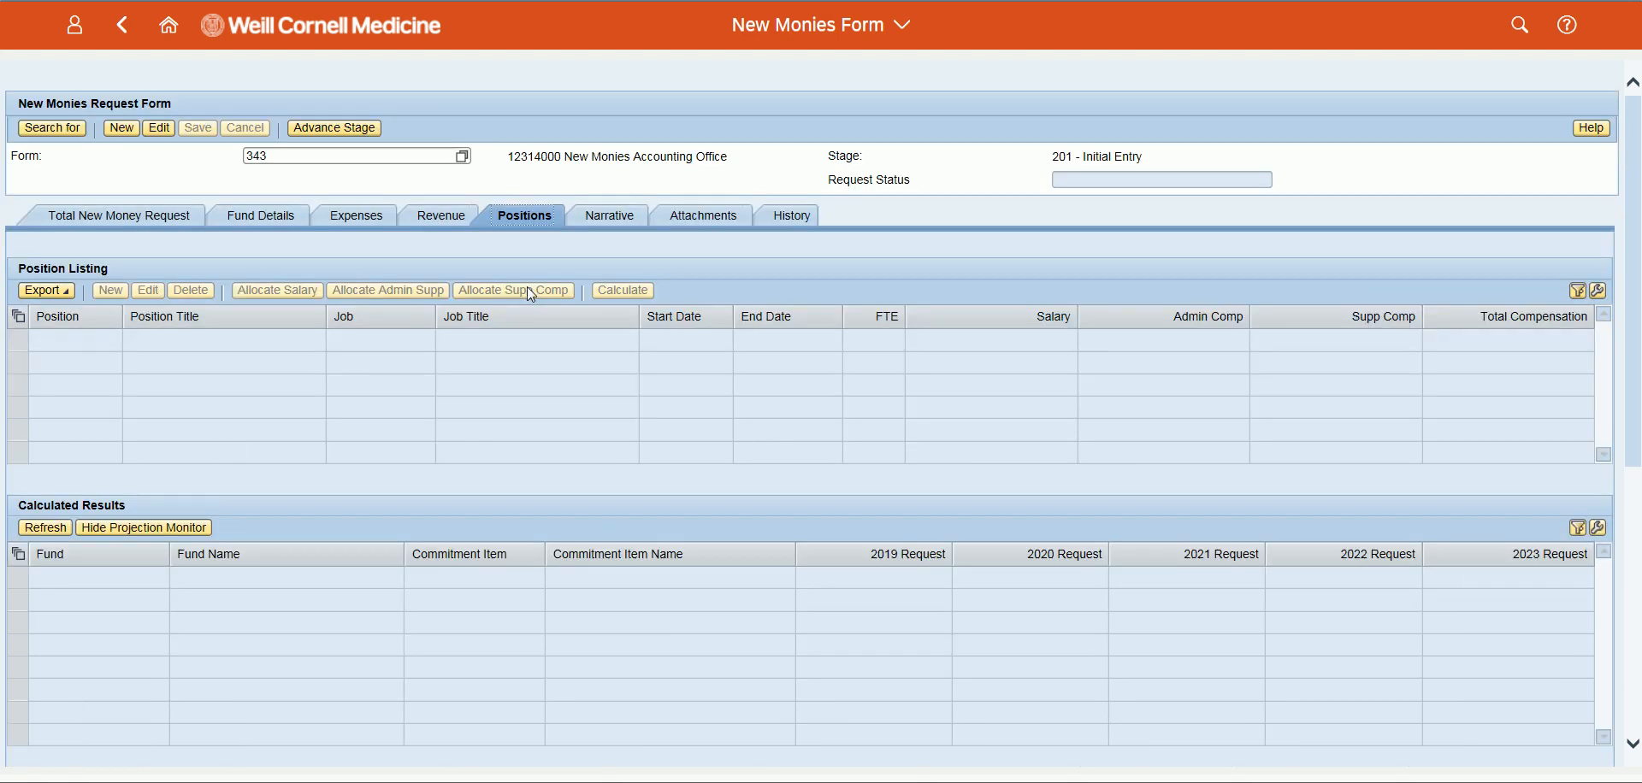
pyautogui.click(158, 128)
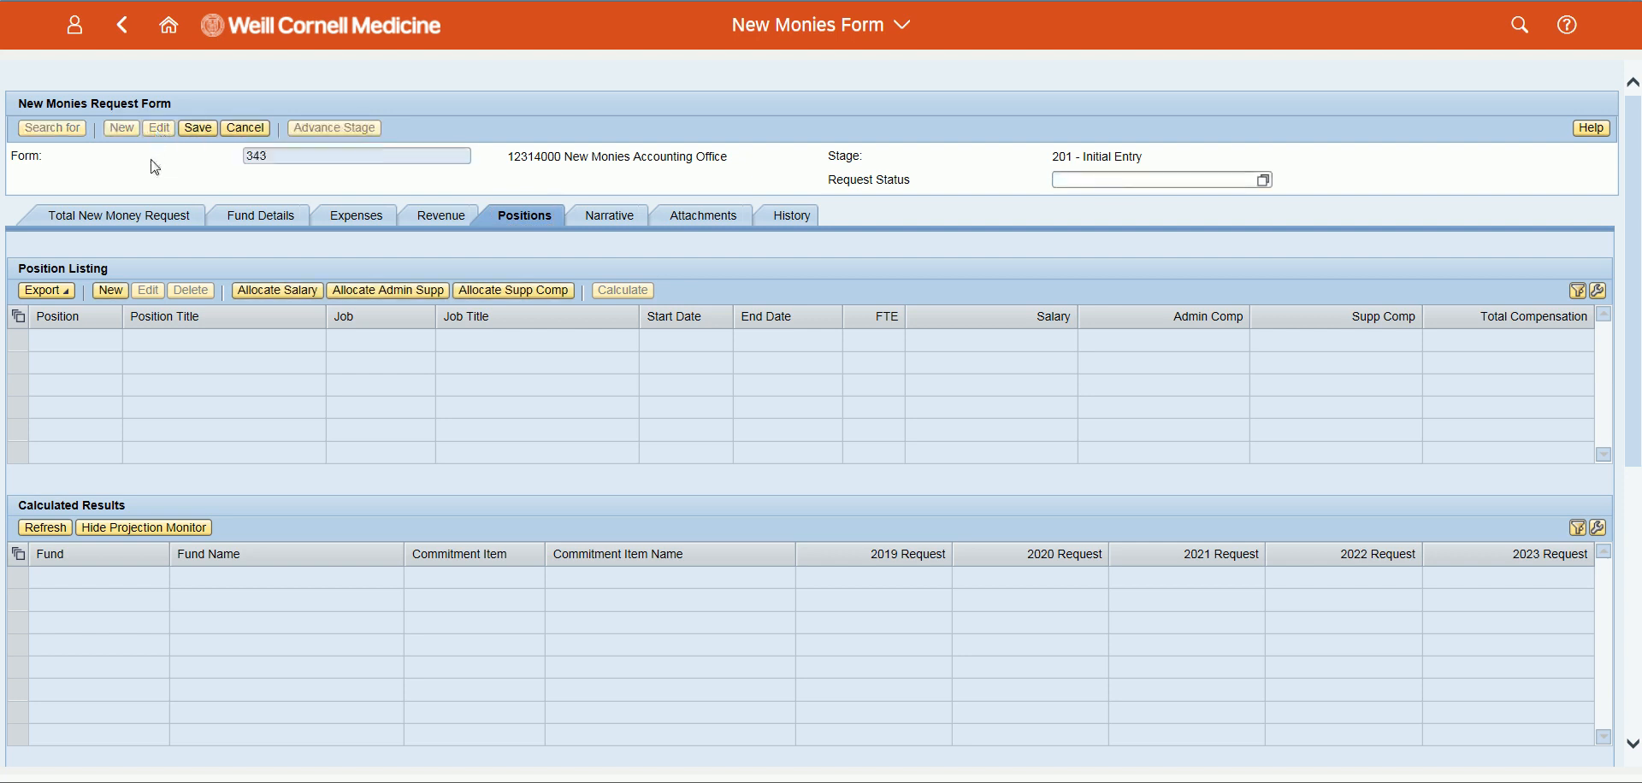
pyautogui.click(118, 291)
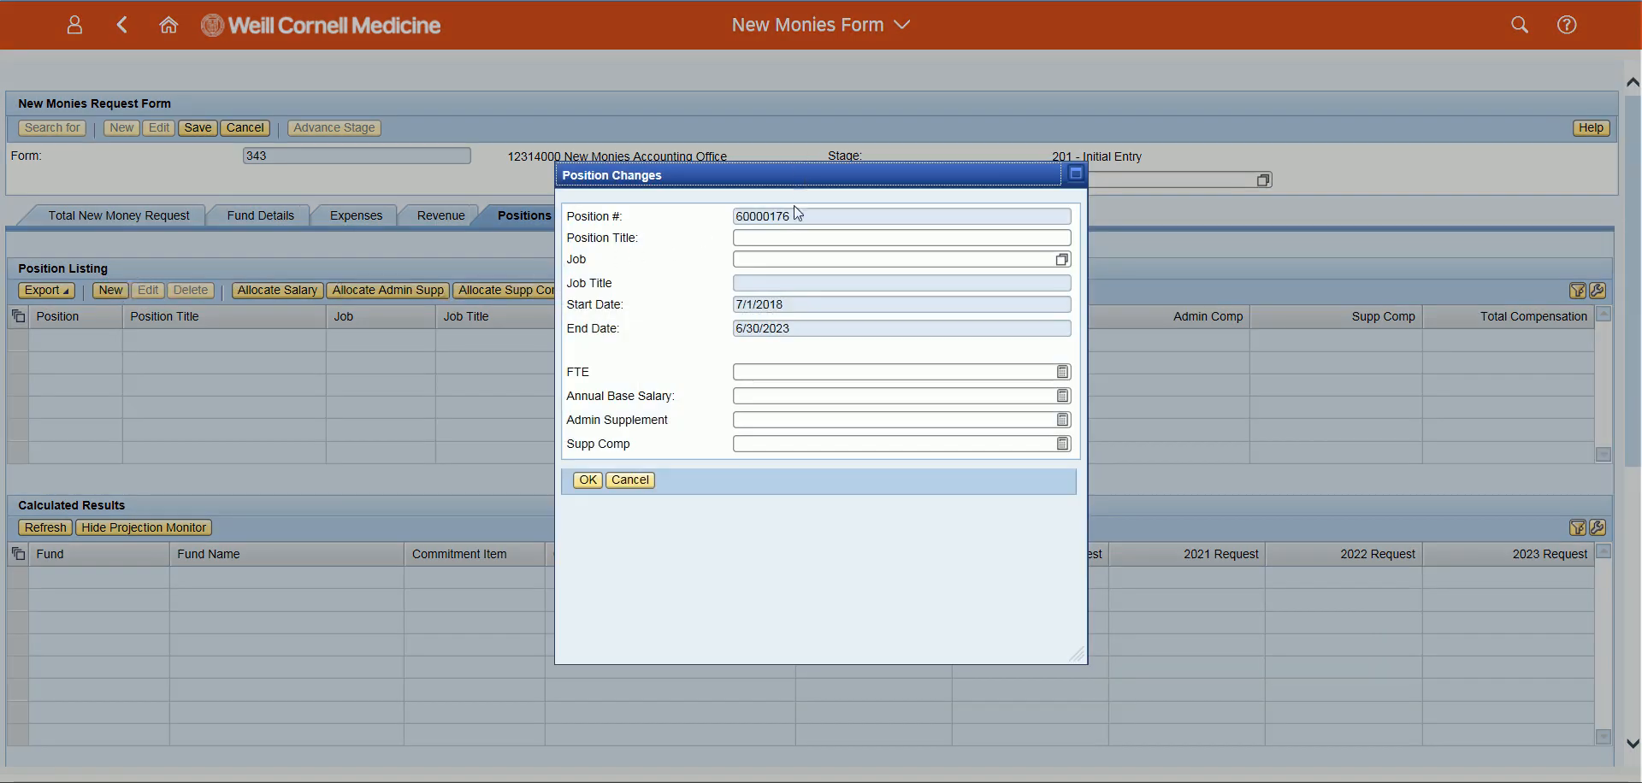
pyautogui.click(795, 238)
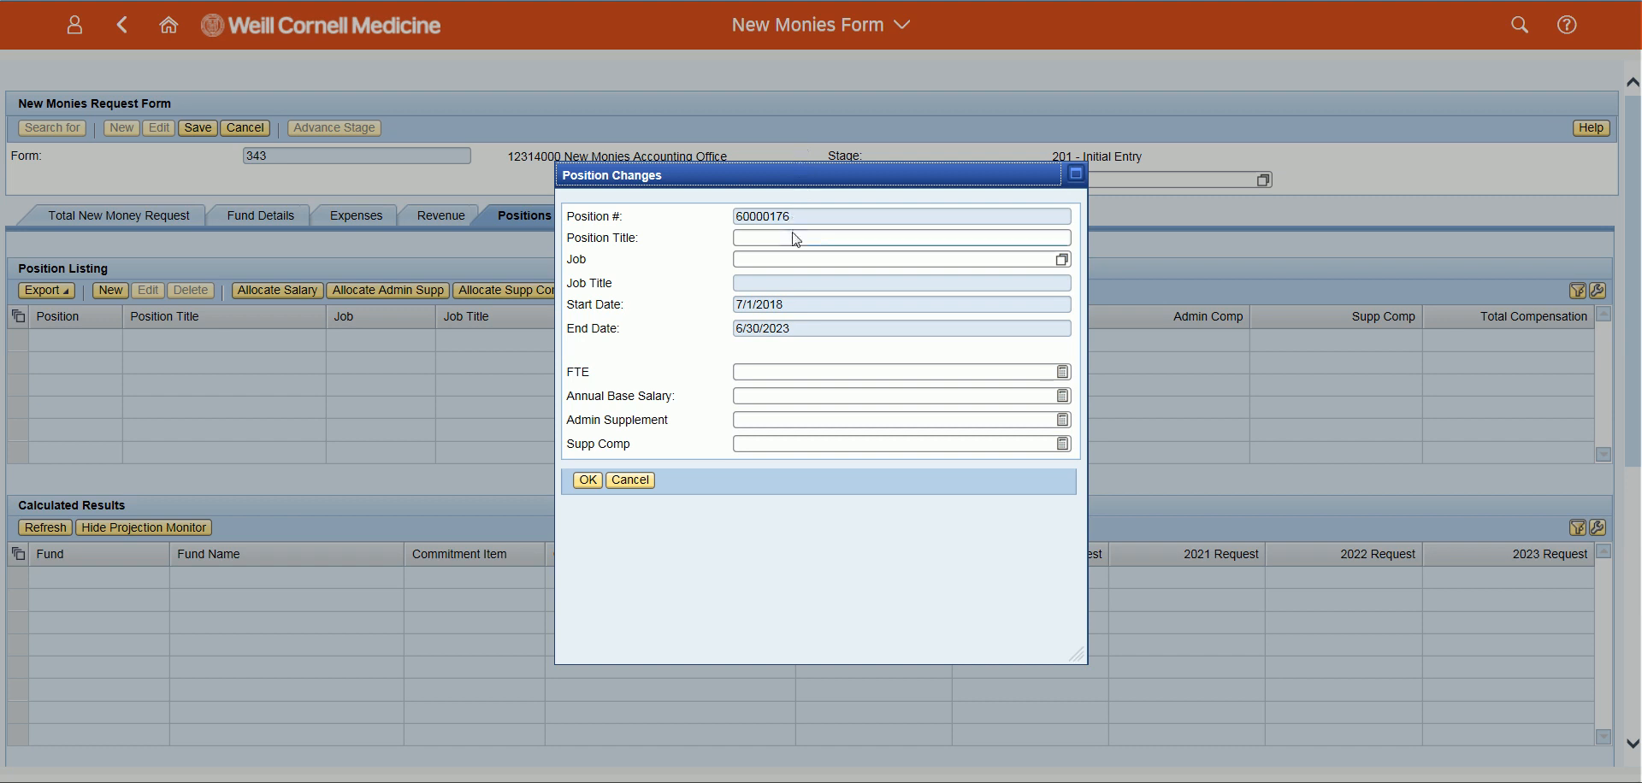
pyautogui.write('N')
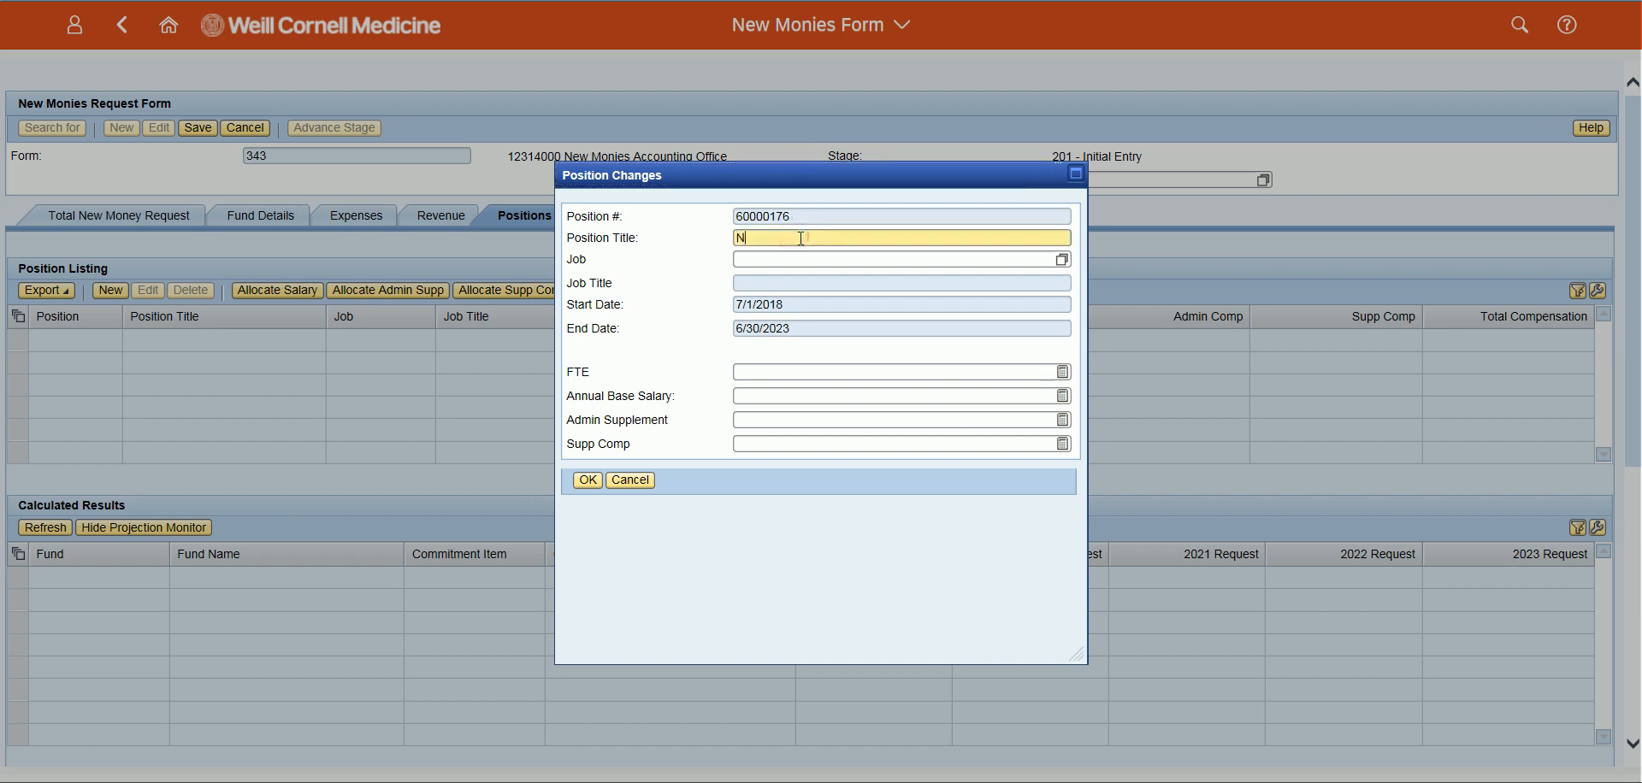
pyautogui.write('ew Asst Prof')
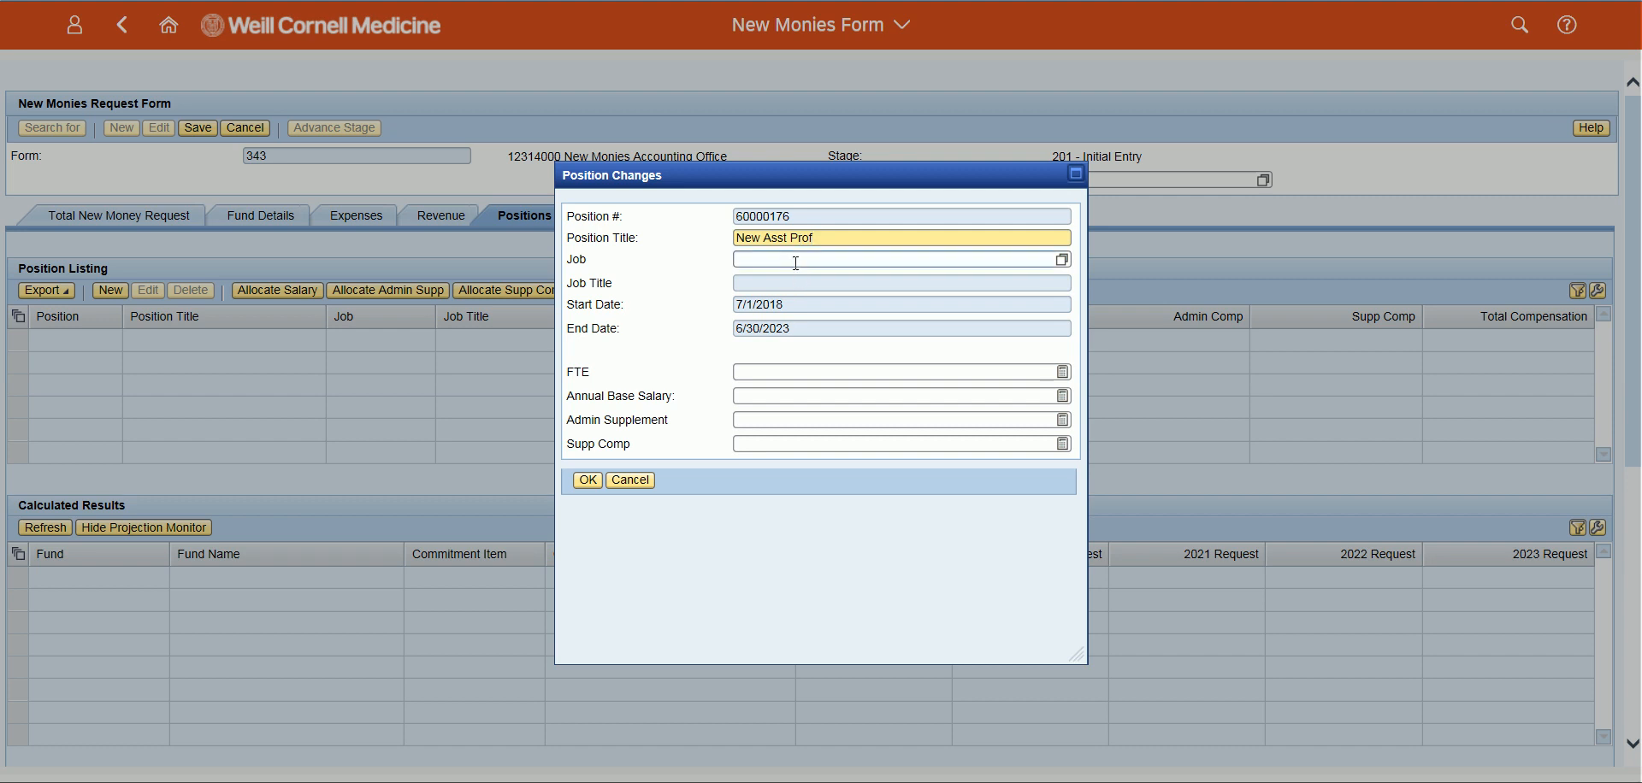
# Assign job 51200002, AstPrf-Clin, to the new position from the job value list.
pyautogui.click(795, 261)
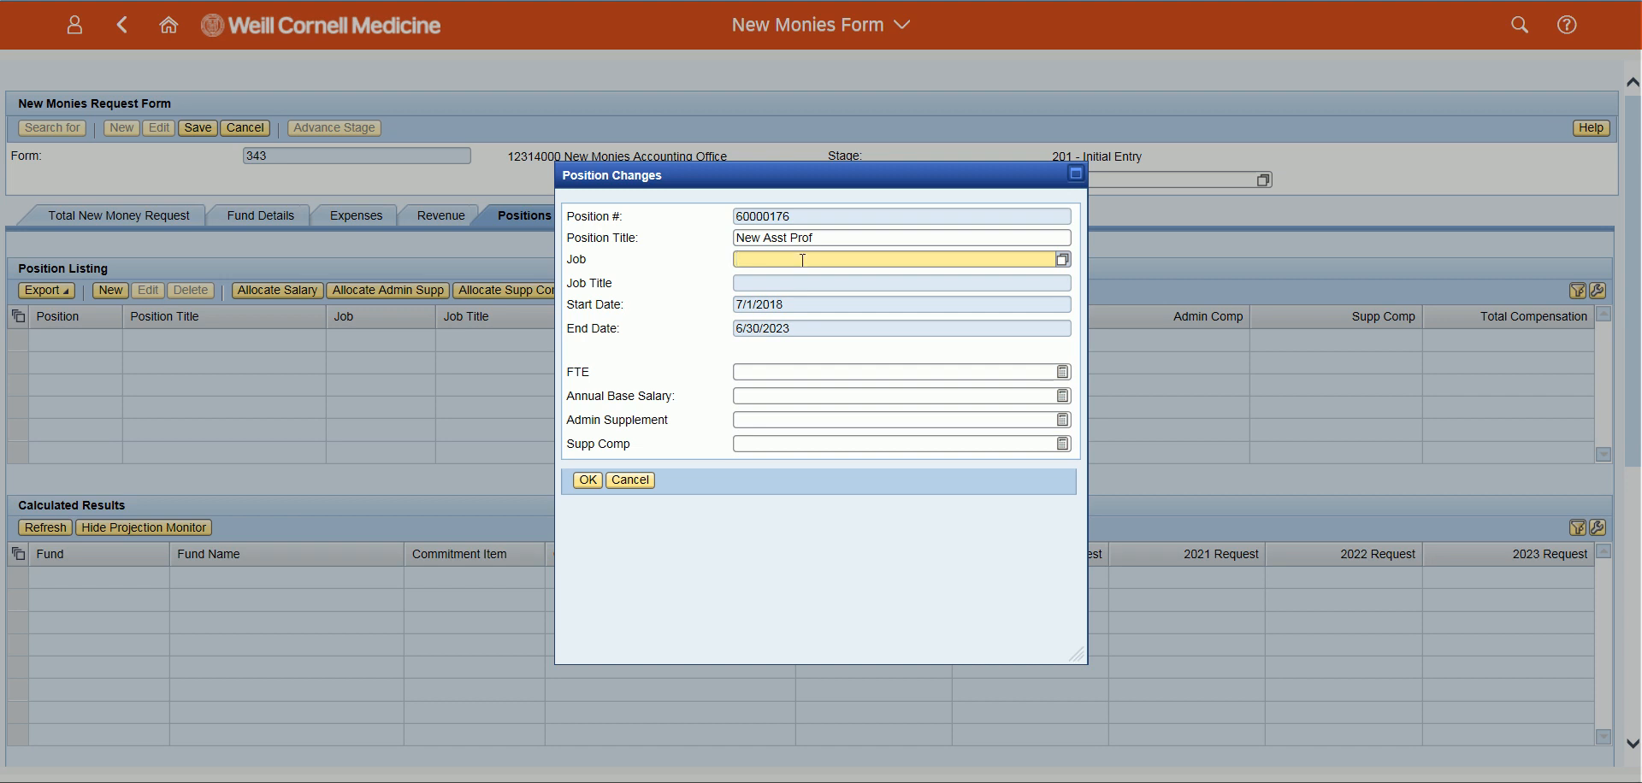
pyautogui.click(1063, 260)
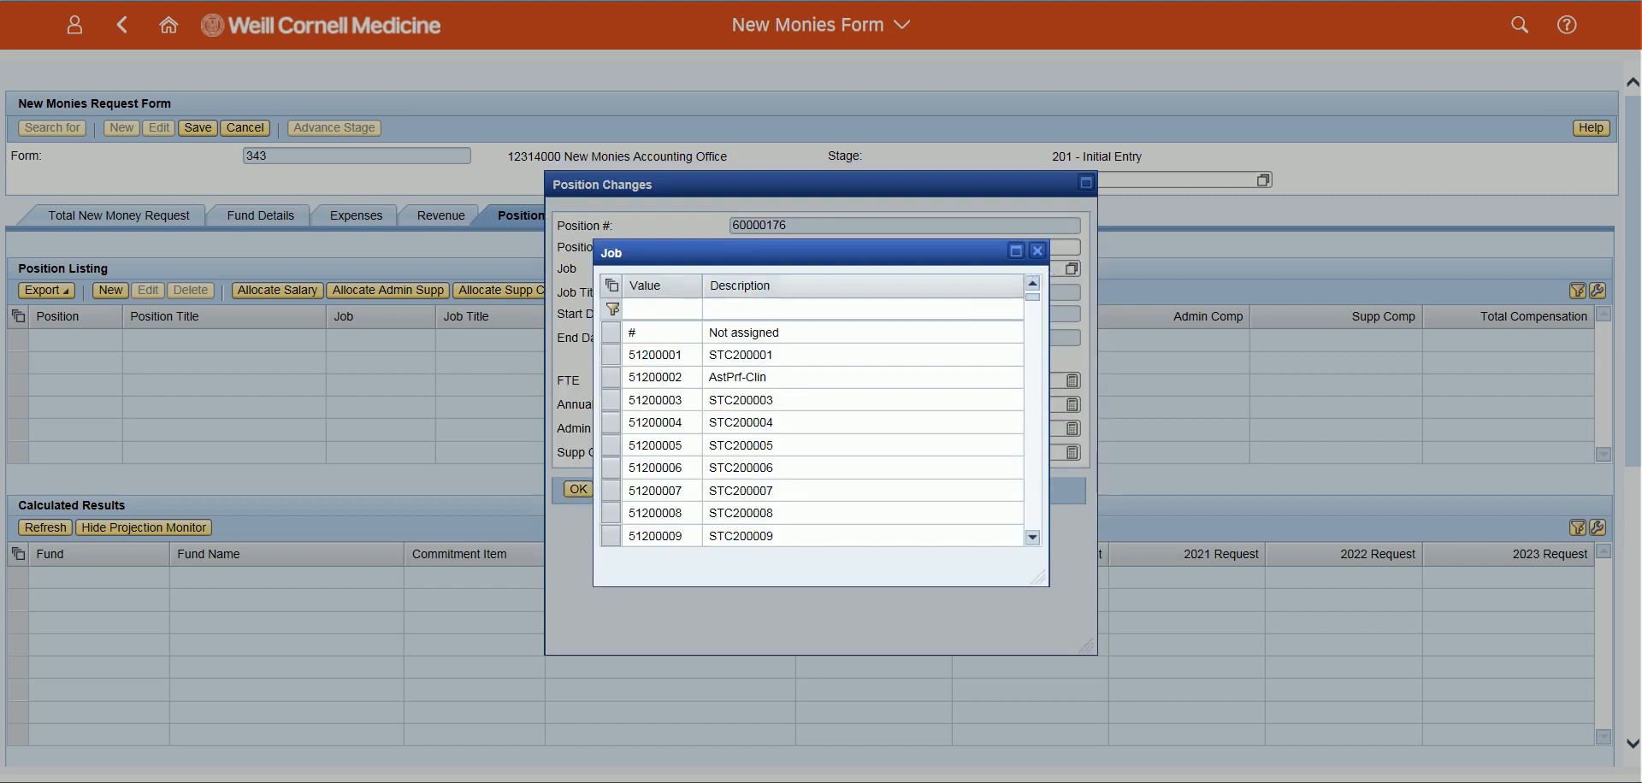
pyautogui.click(821, 377)
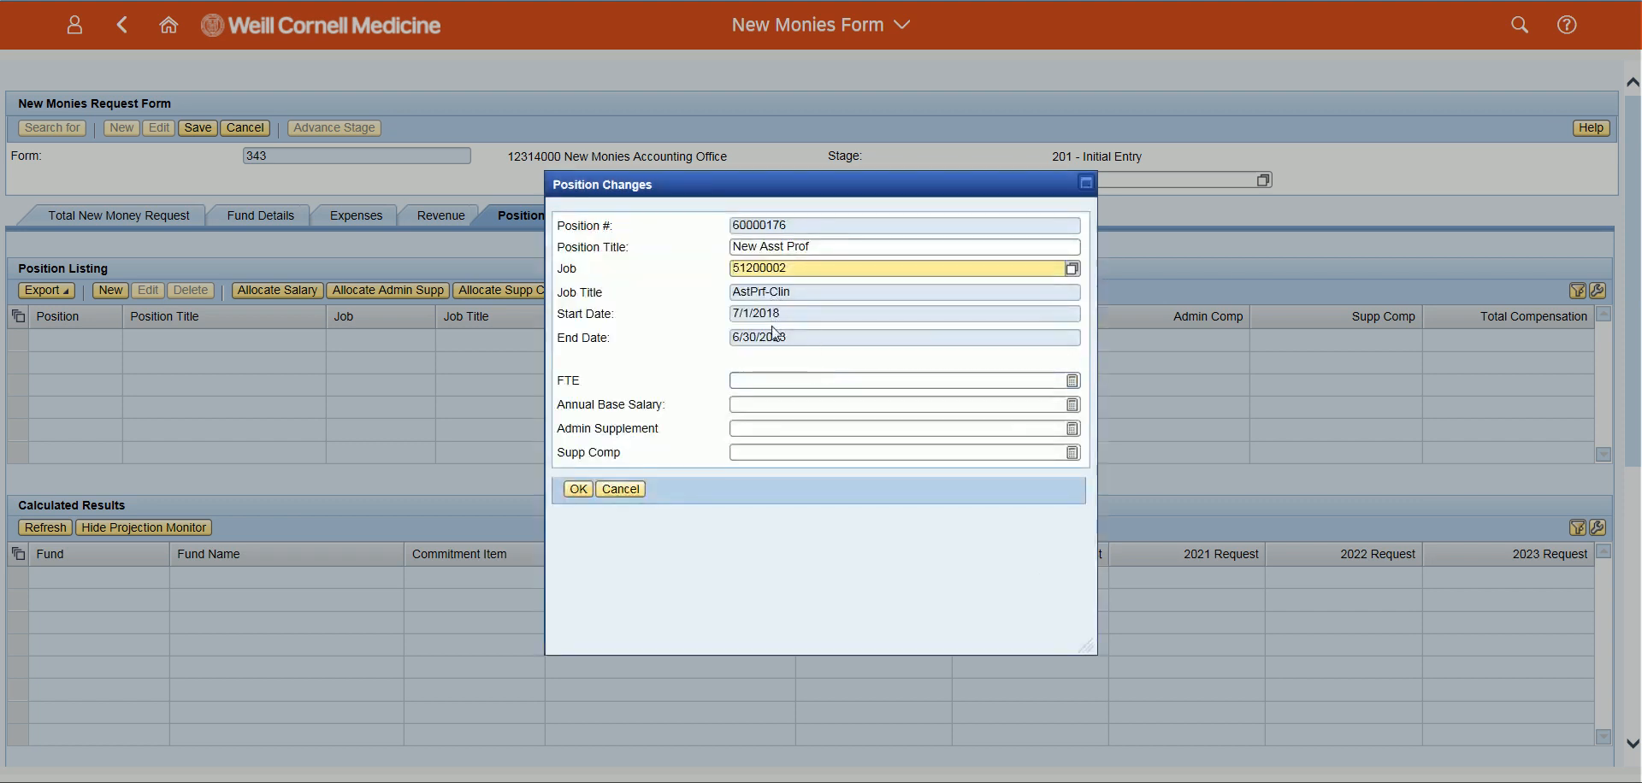
# Give the new position an FTE of 1 and an annual base salary of 200,000, and confirm the position.
pyautogui.click(774, 381)
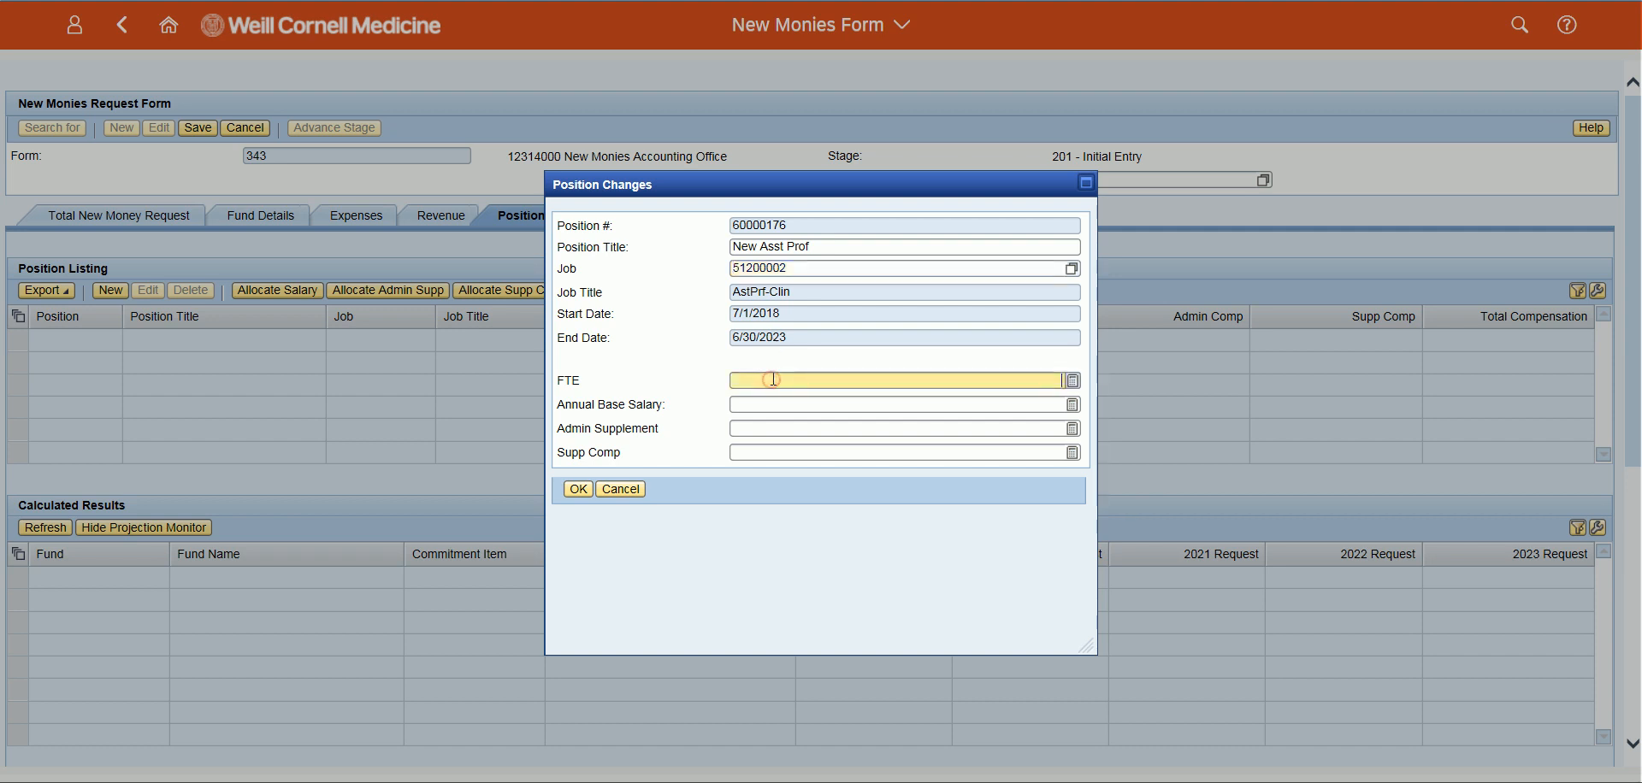
pyautogui.write('1')
pyautogui.click(775, 403)
pyautogui.write('2')
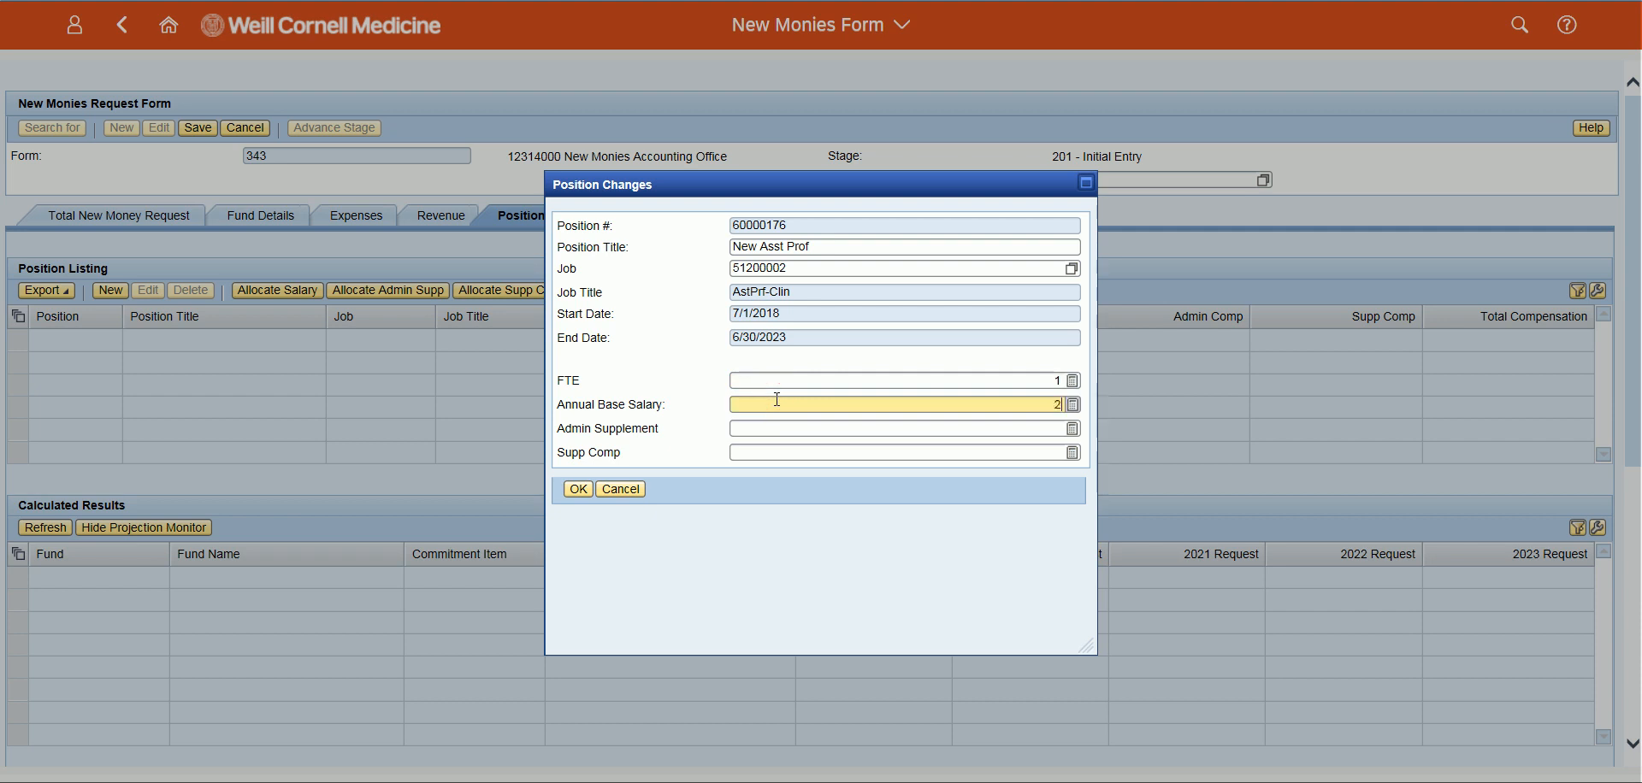
pyautogui.write('00000')
pyautogui.click(773, 427)
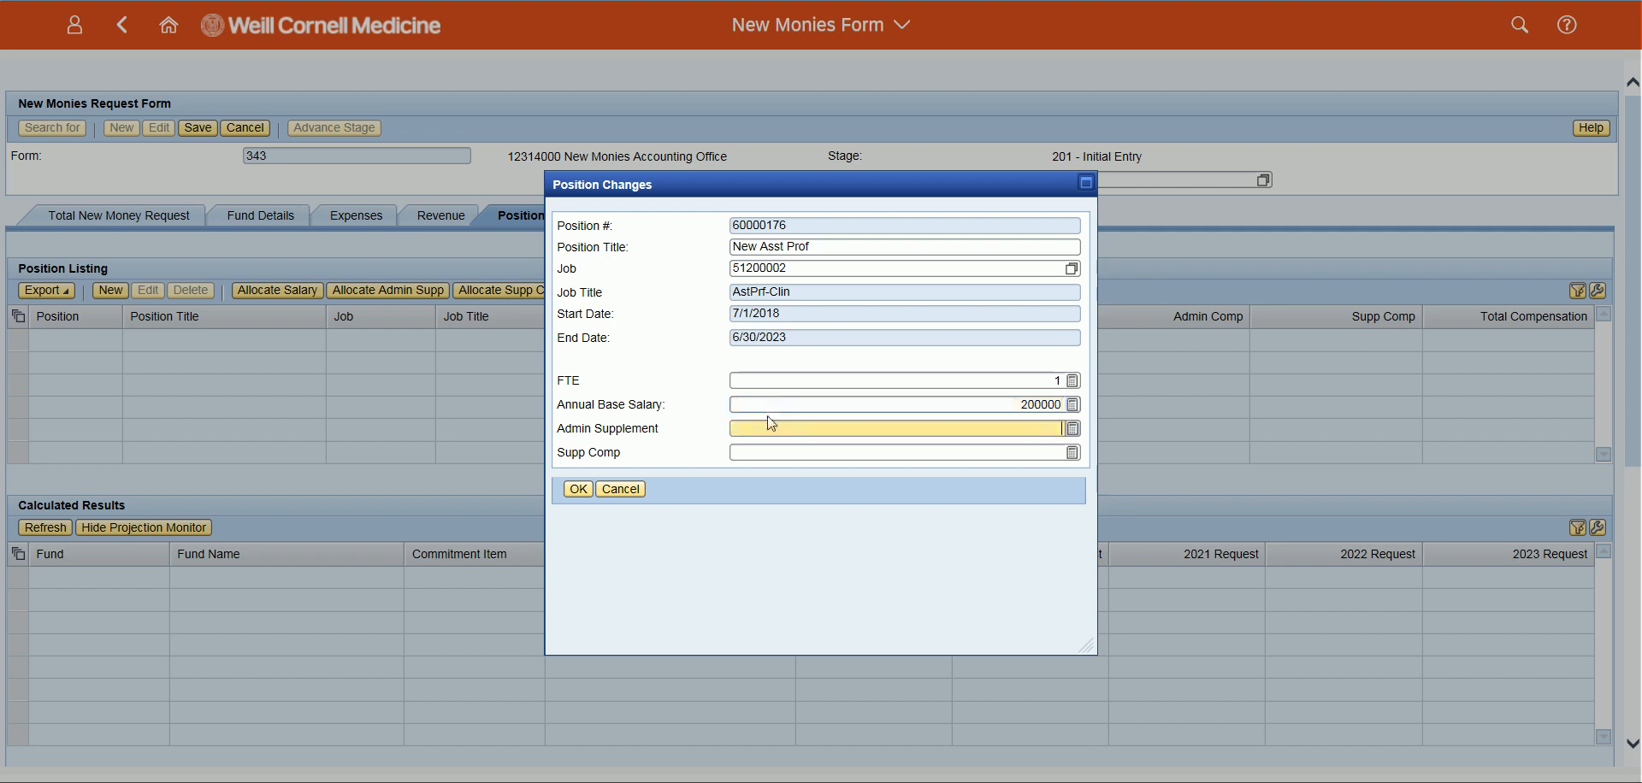
pyautogui.click(582, 488)
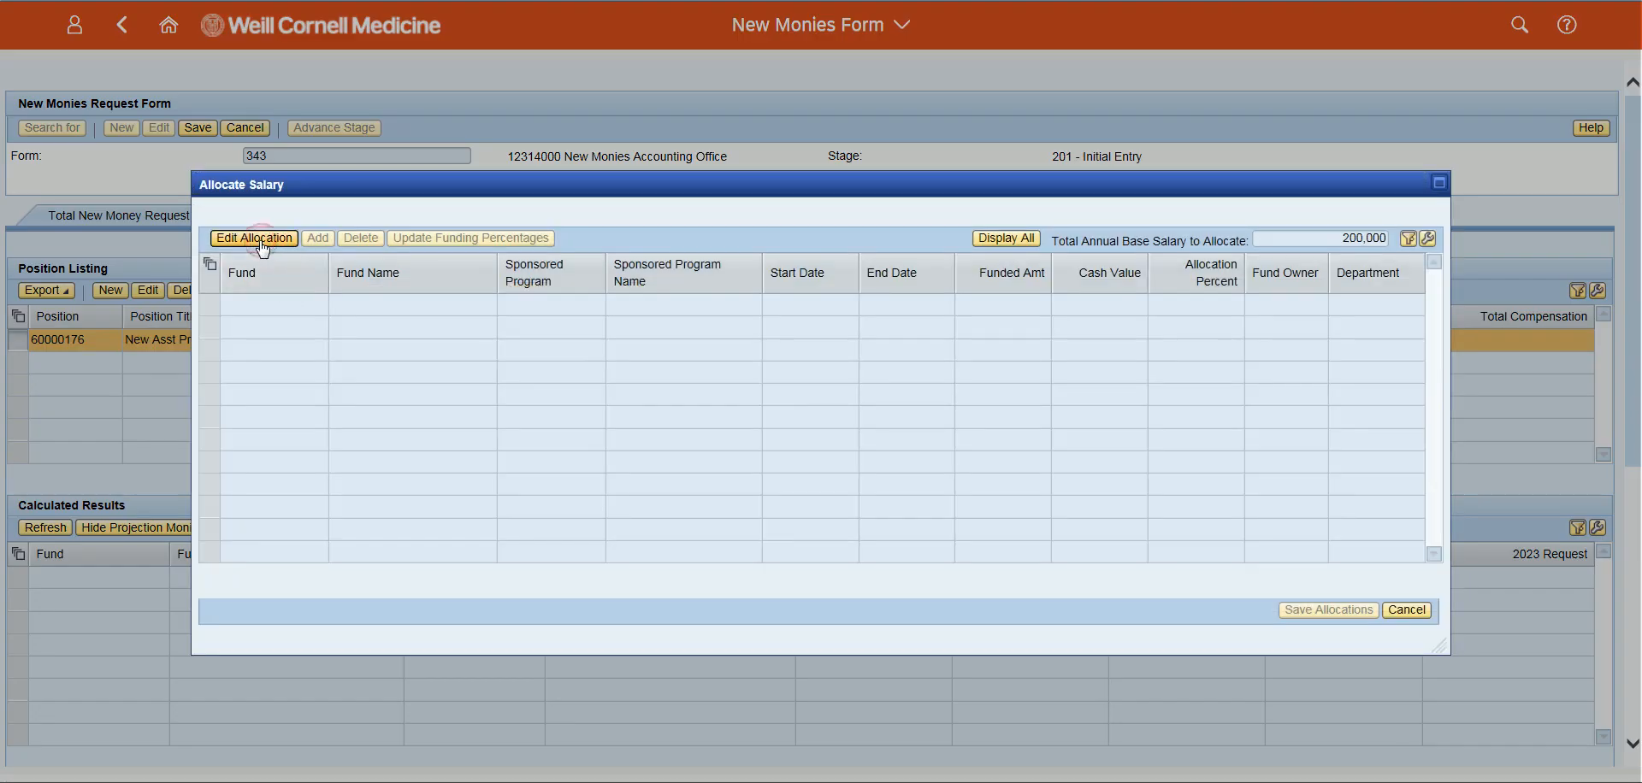
# Put the position's salary allocation in edit mode and add a line charged to fund 12314000.
pyautogui.click(261, 248)
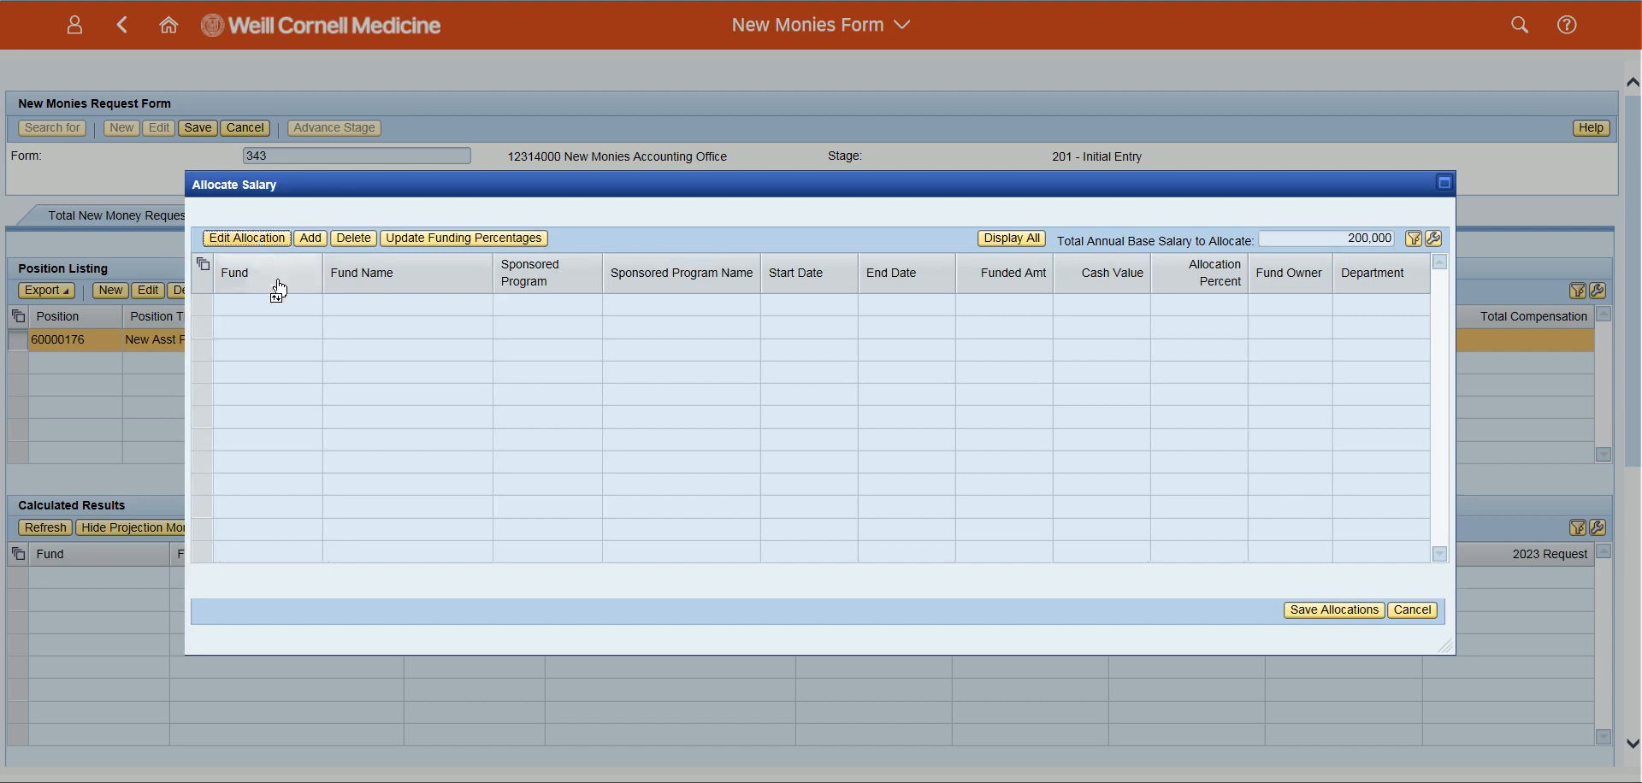
pyautogui.click(311, 239)
pyautogui.click(282, 301)
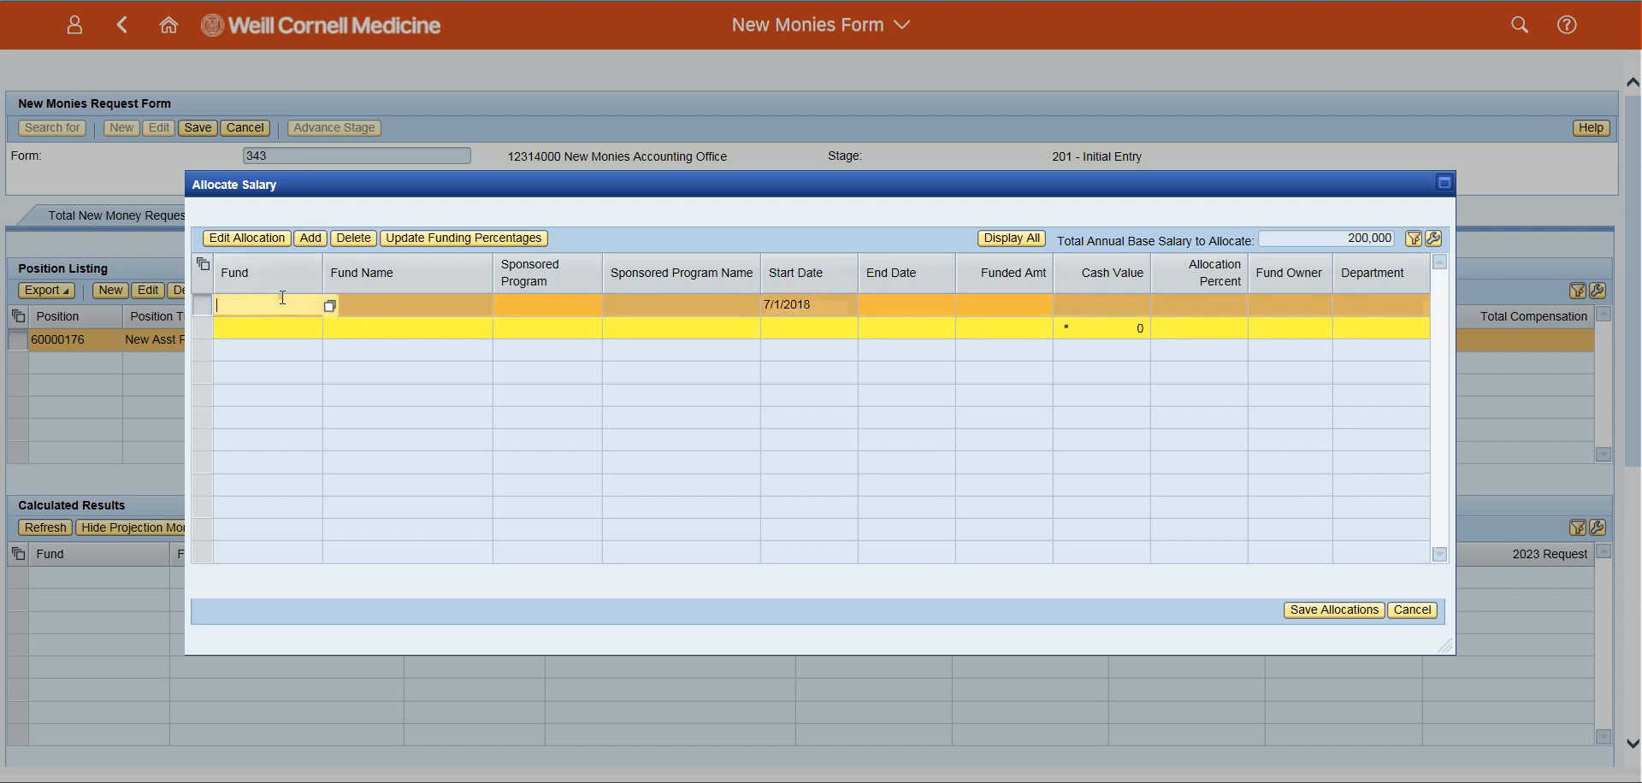
pyautogui.write('12314000')
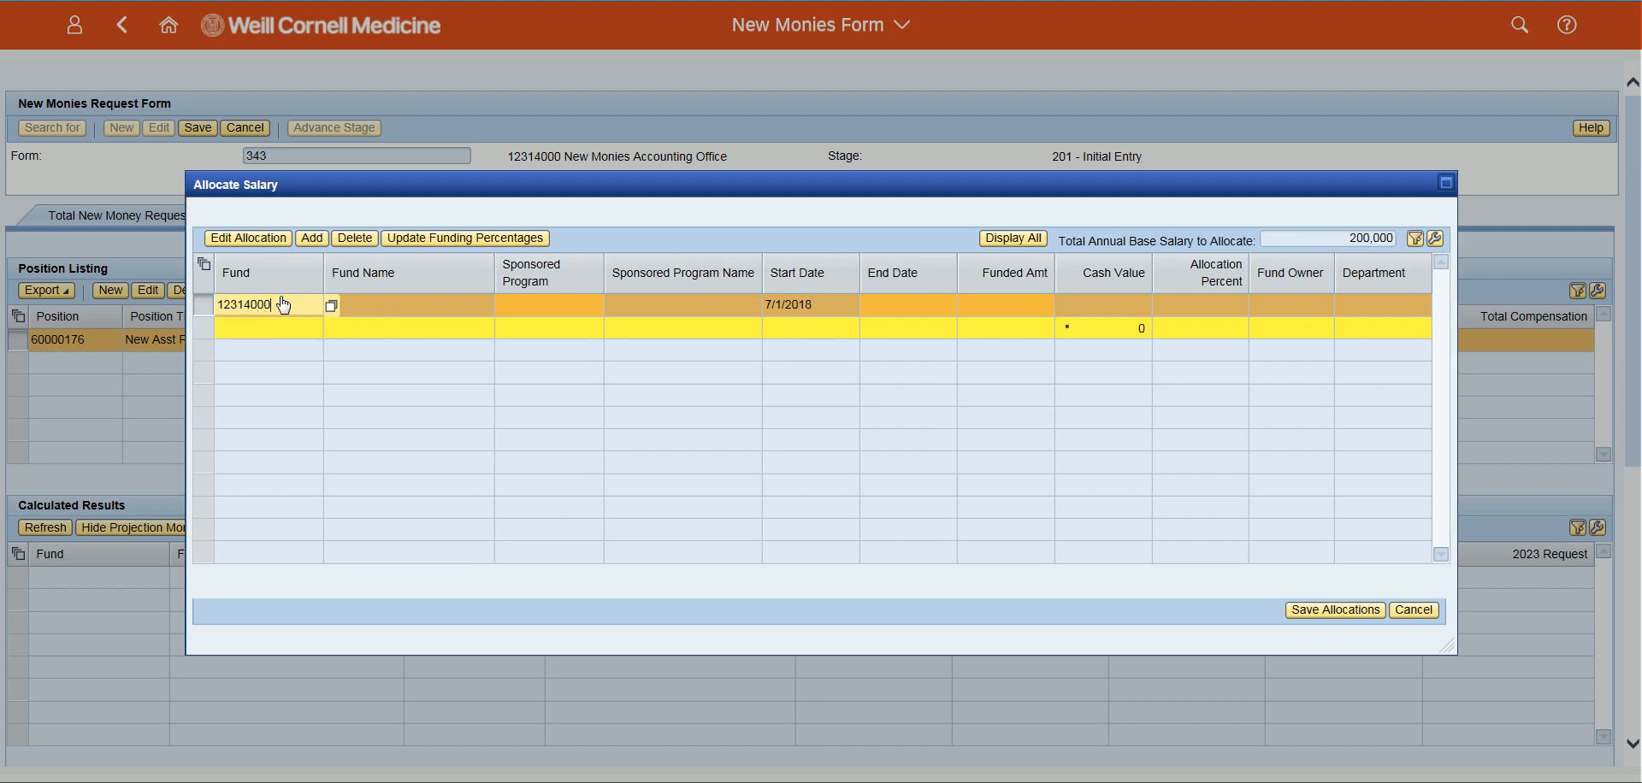
pyautogui.press('Return')
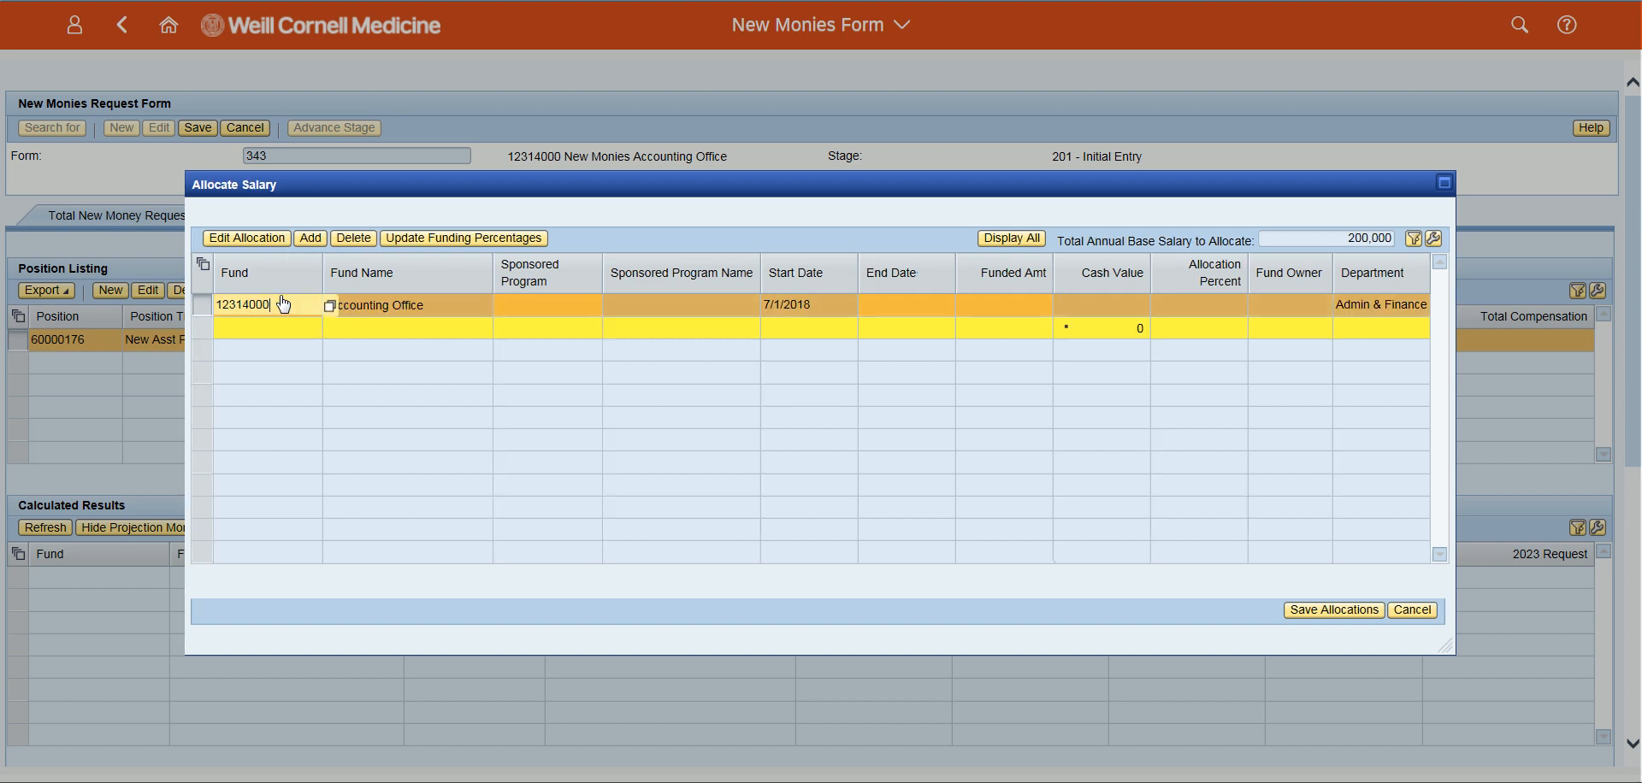
# Allocate 200,000 to the fund line with end date 06/30/2019, updating the funding percentages and saving the allocation.
pyautogui.press('Tab')
pyautogui.press('Tab')
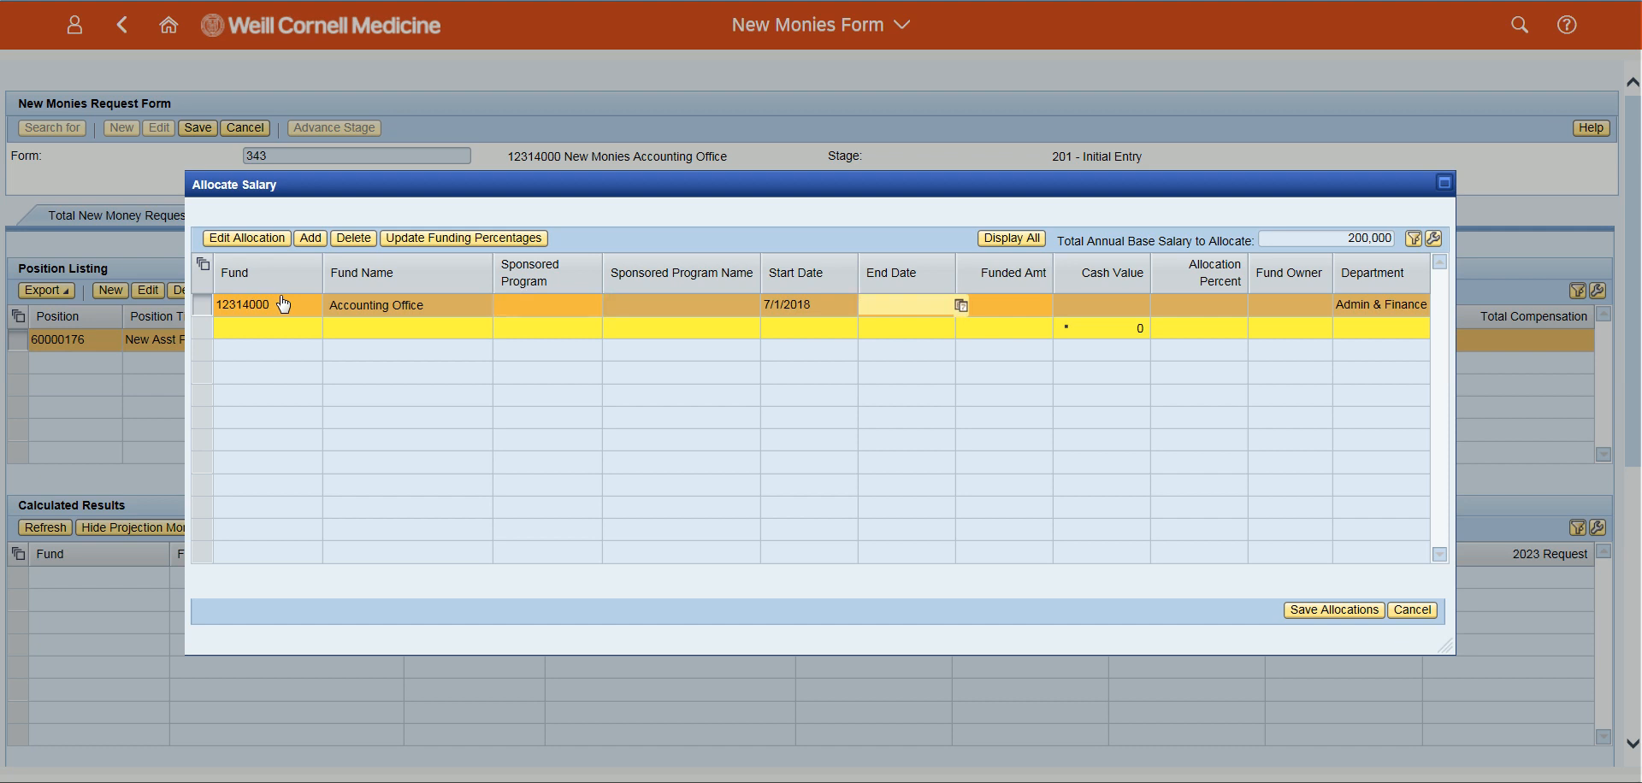
pyautogui.write('05/30/2019')
pyautogui.press('Tab')
pyautogui.write('200000')
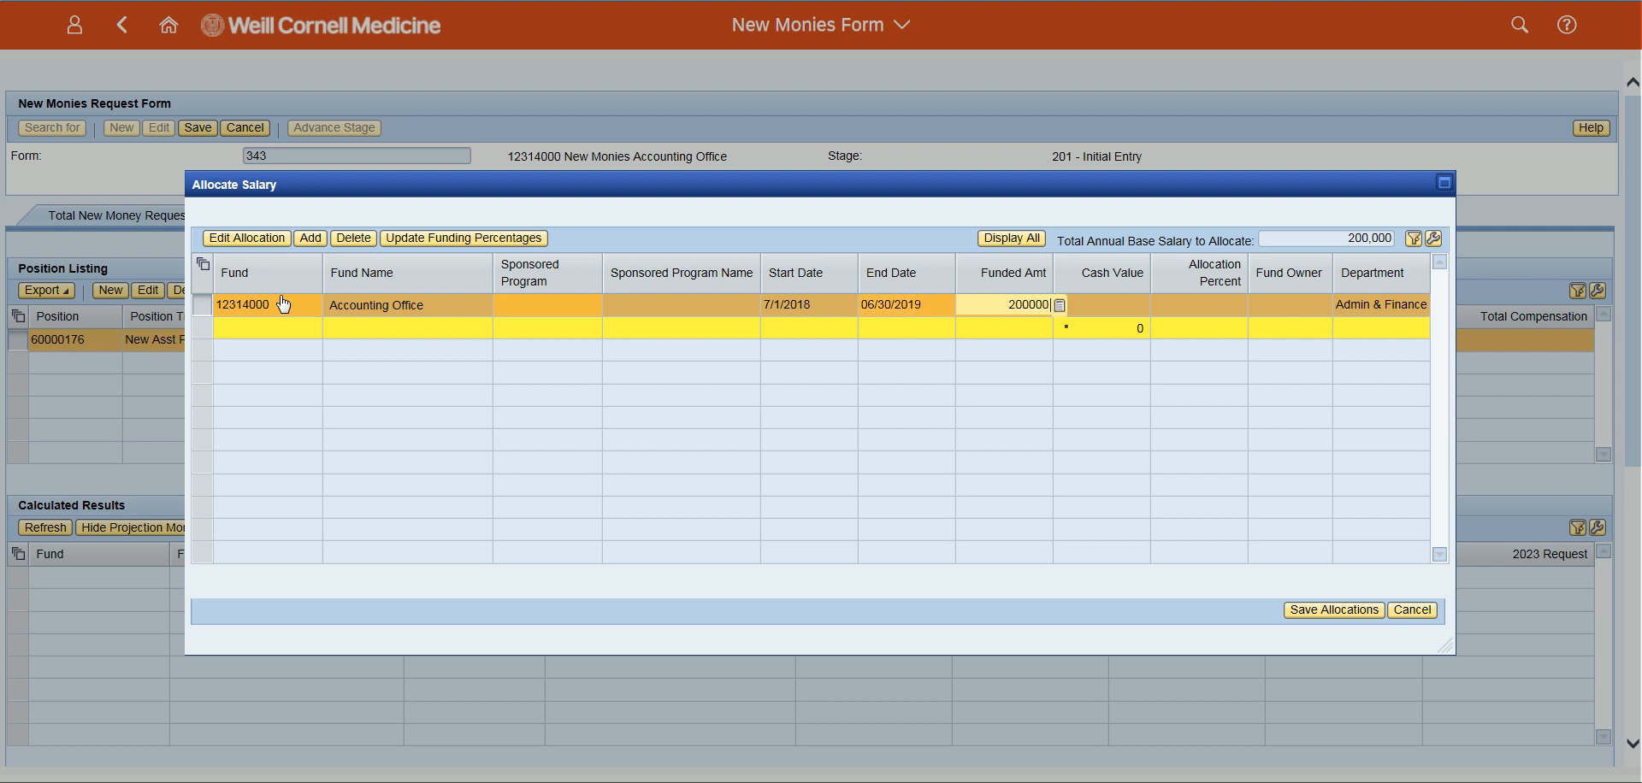
pyautogui.press('Return')
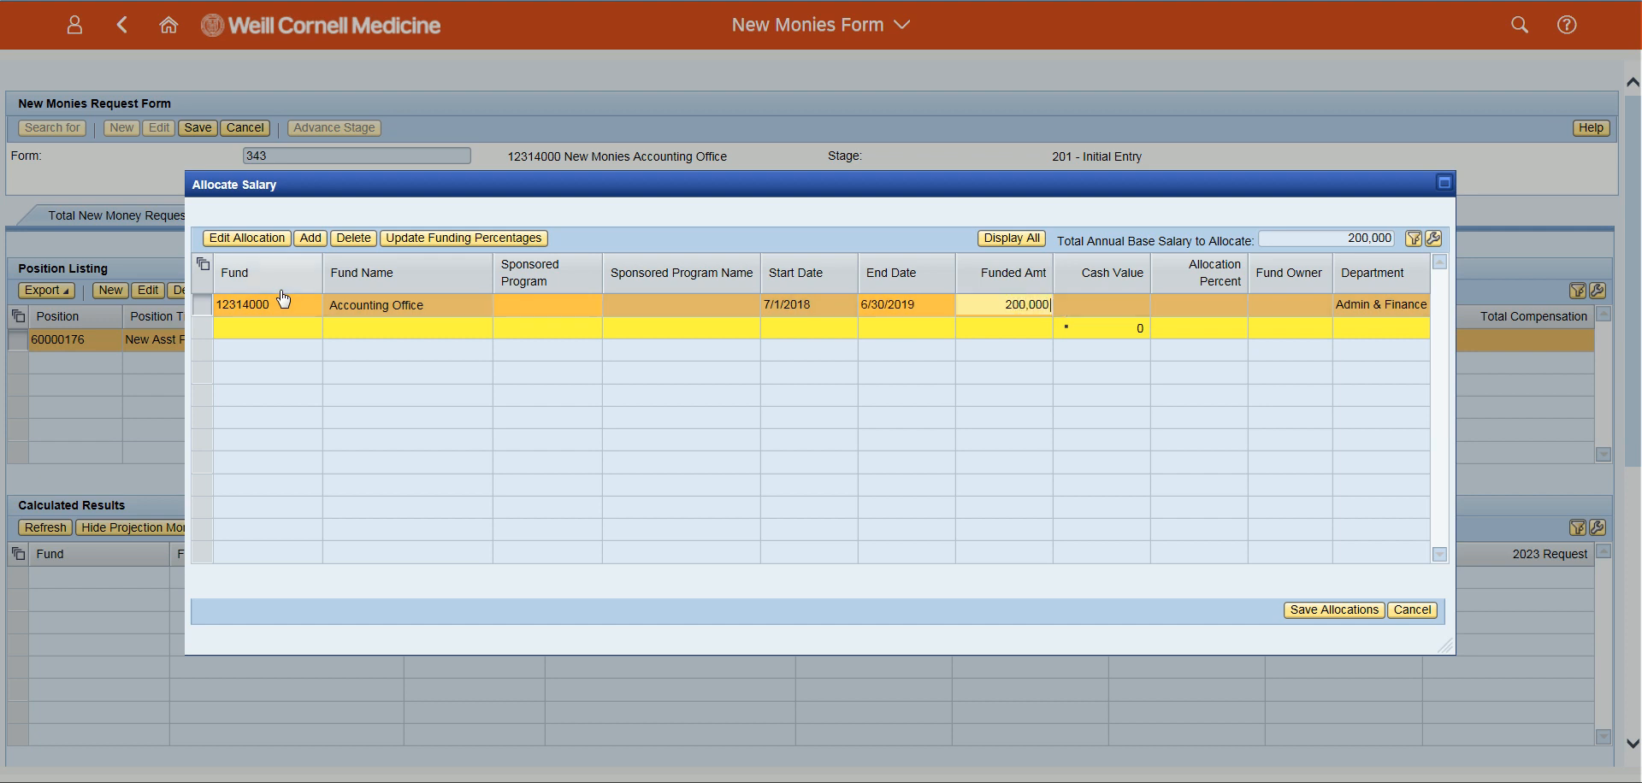
pyautogui.click(425, 241)
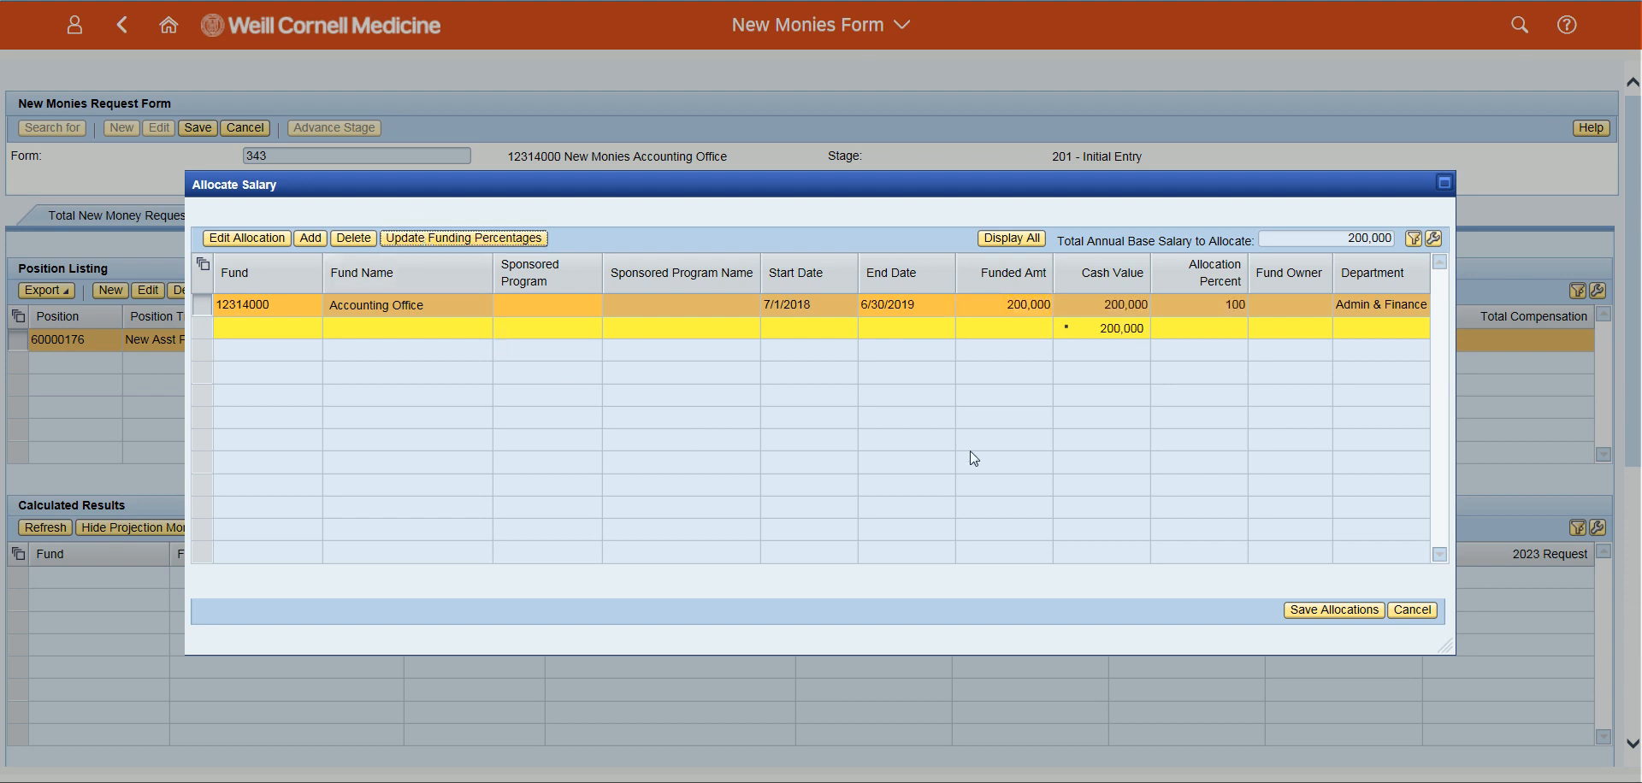
pyautogui.click(1312, 609)
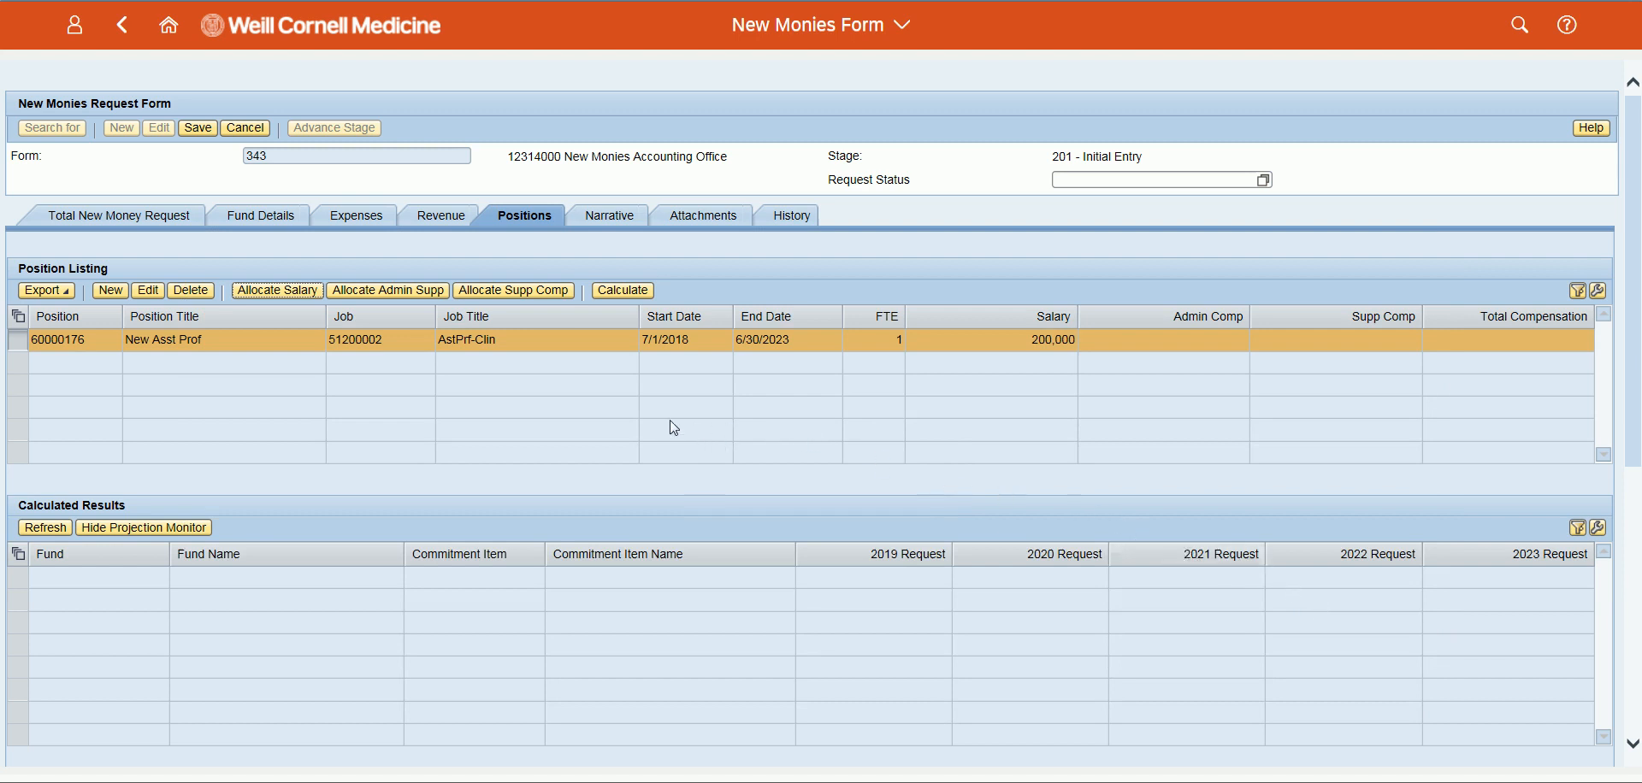
# Calculate the new position's costs and save the form with a blank change reason, ending on the Total New Money Request summary.
pyautogui.click(630, 292)
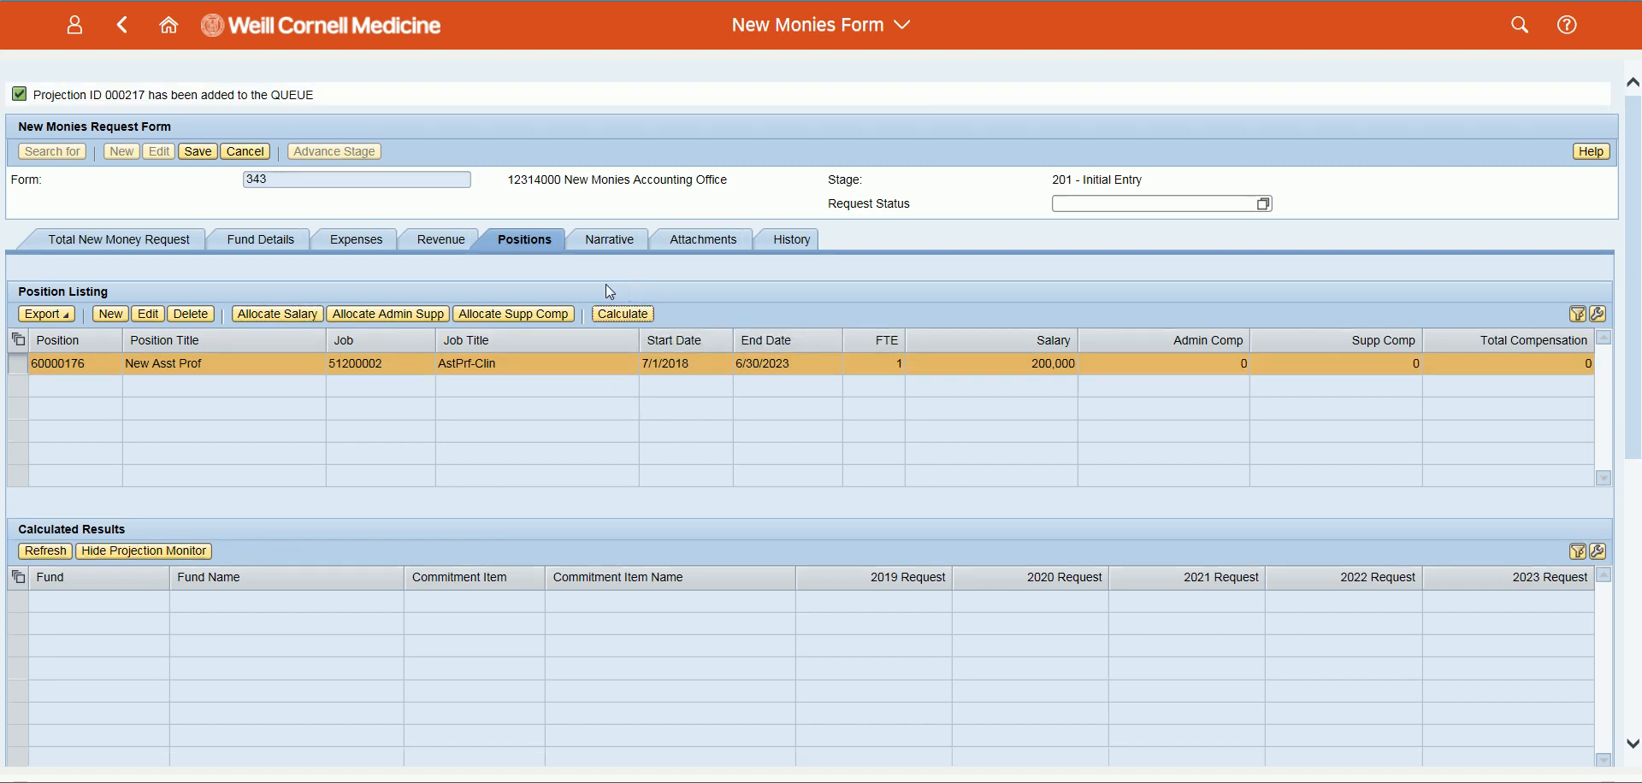
pyautogui.click(197, 153)
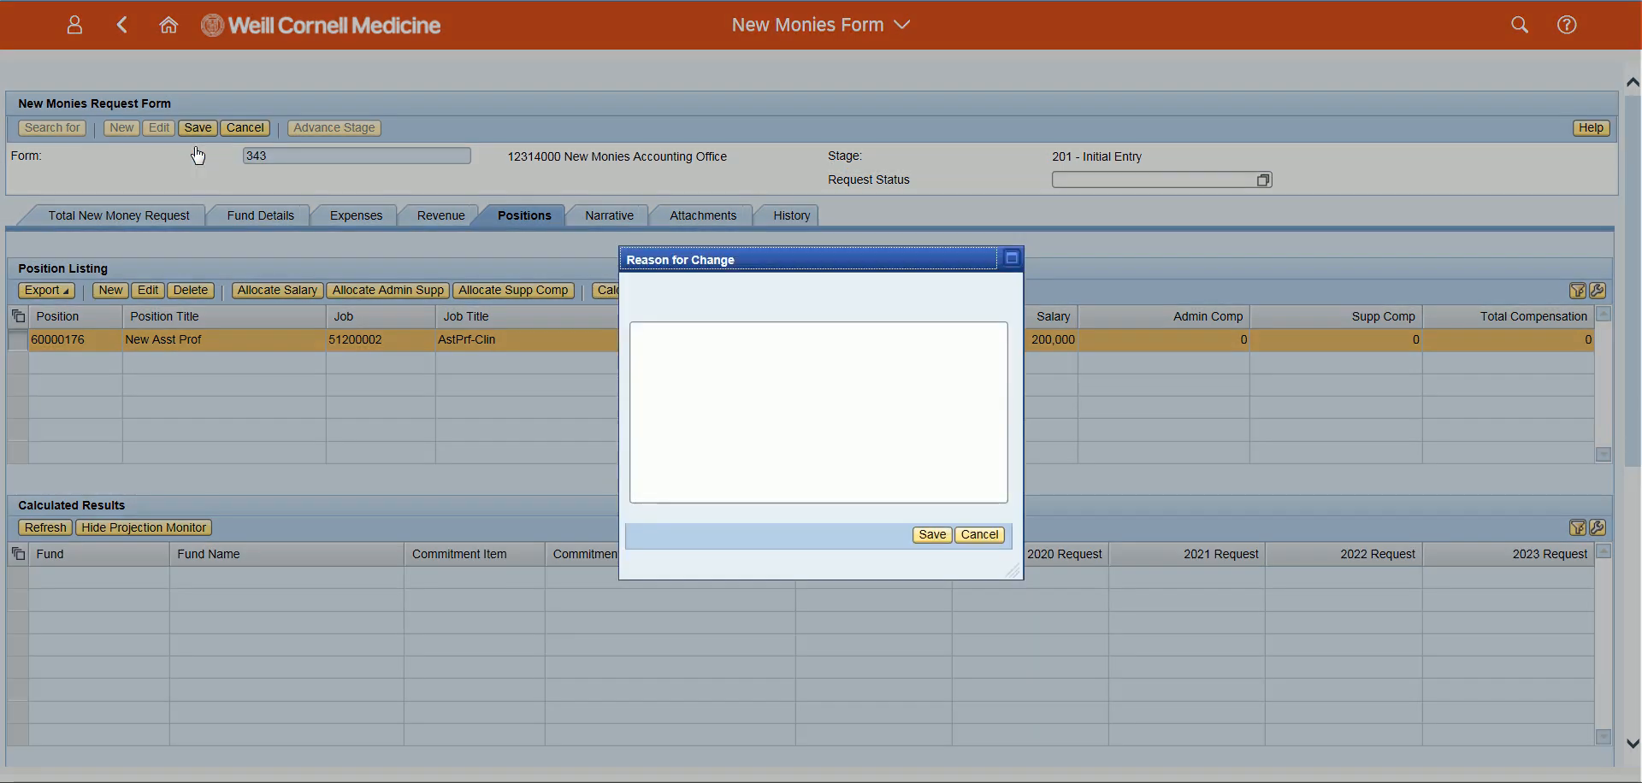
pyautogui.click(927, 535)
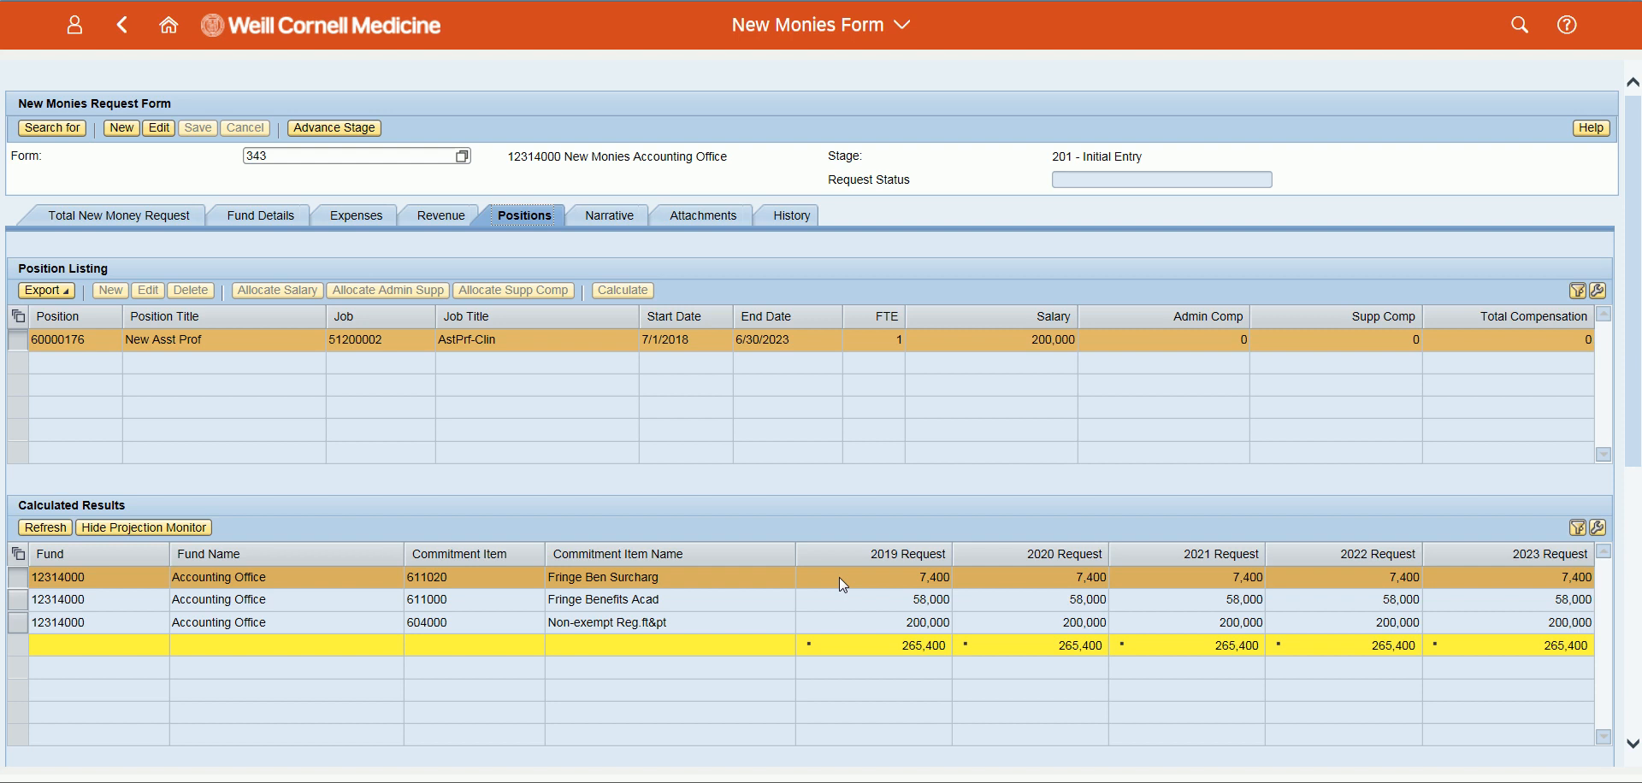
pyautogui.click(154, 218)
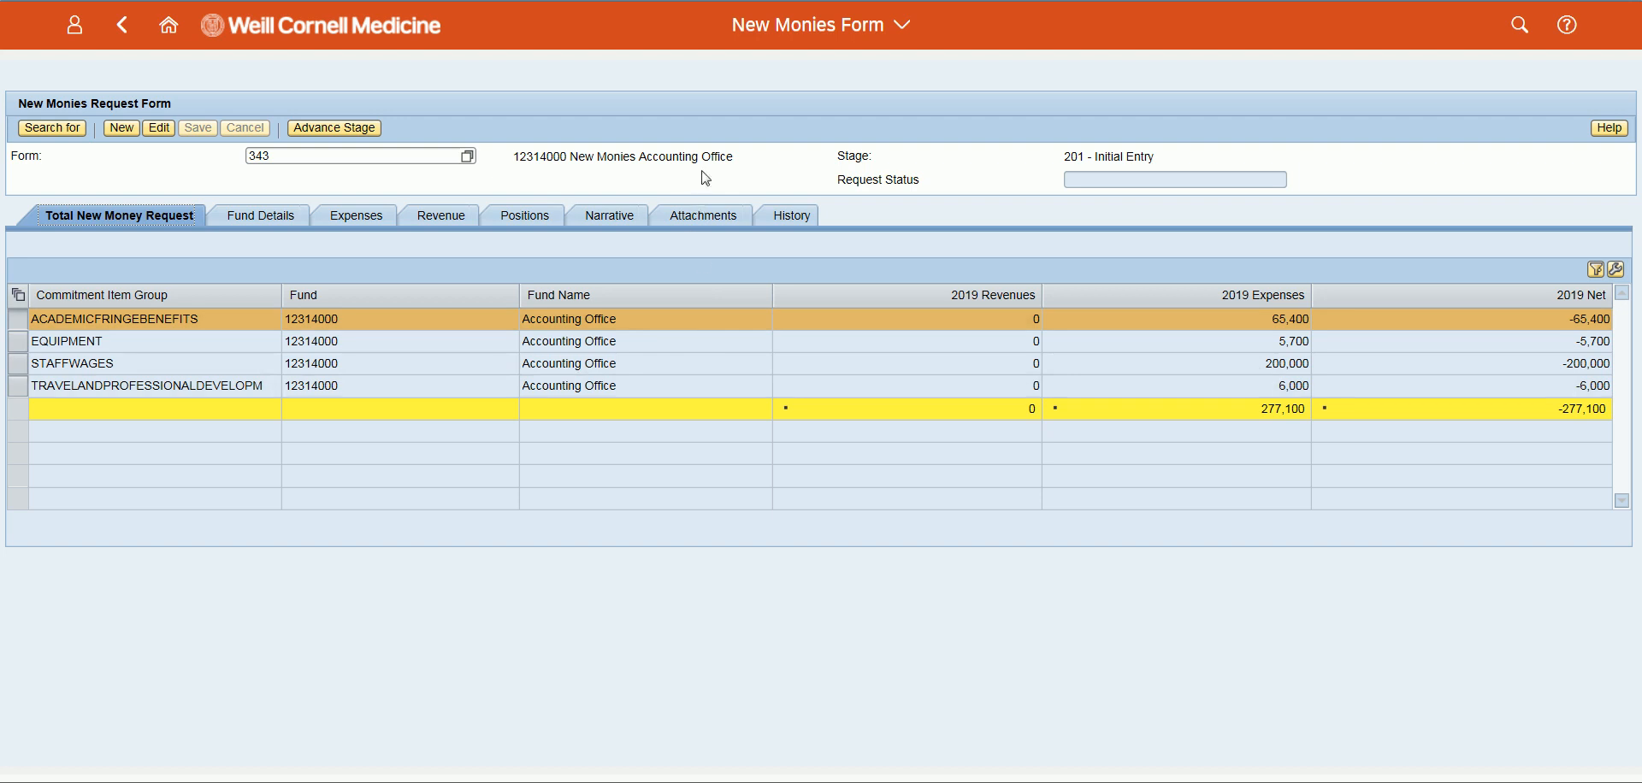
# Reopen the New Monies Form from the home page and start a new form instance that uses a newly created fund.
pyautogui.click(783, 36)
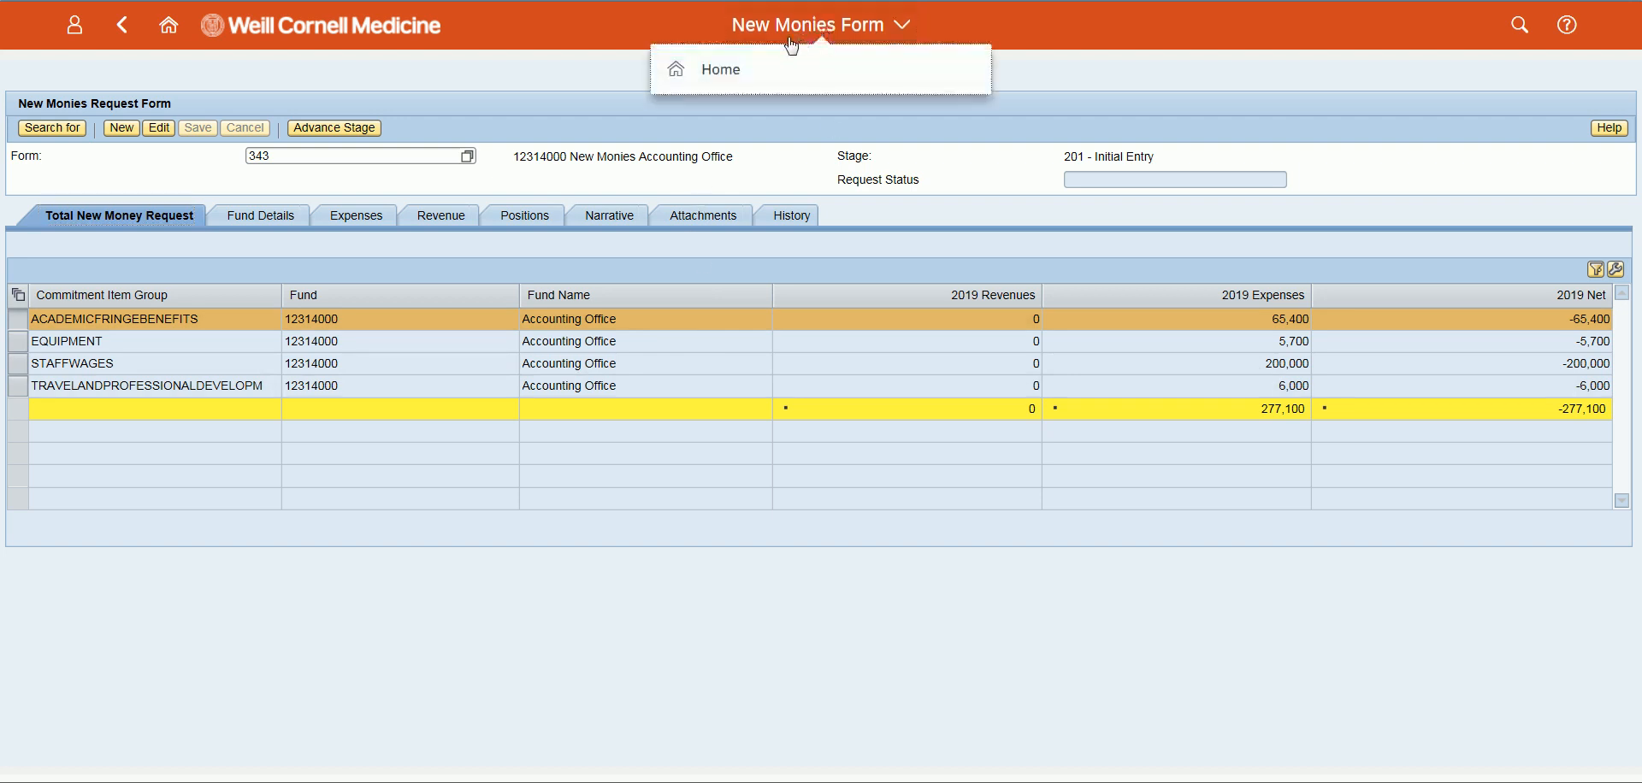
pyautogui.click(753, 70)
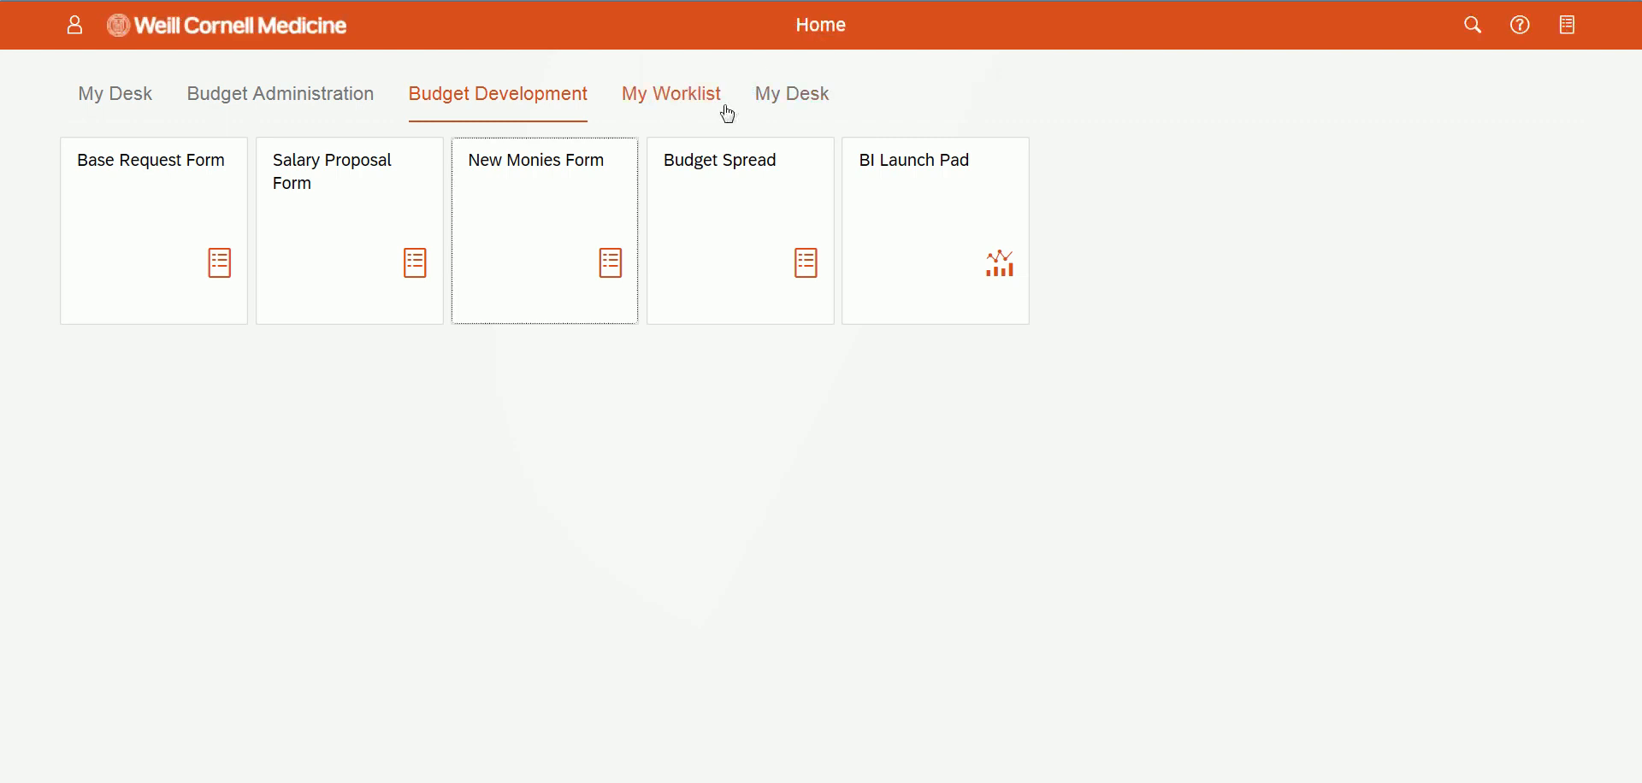
pyautogui.click(527, 223)
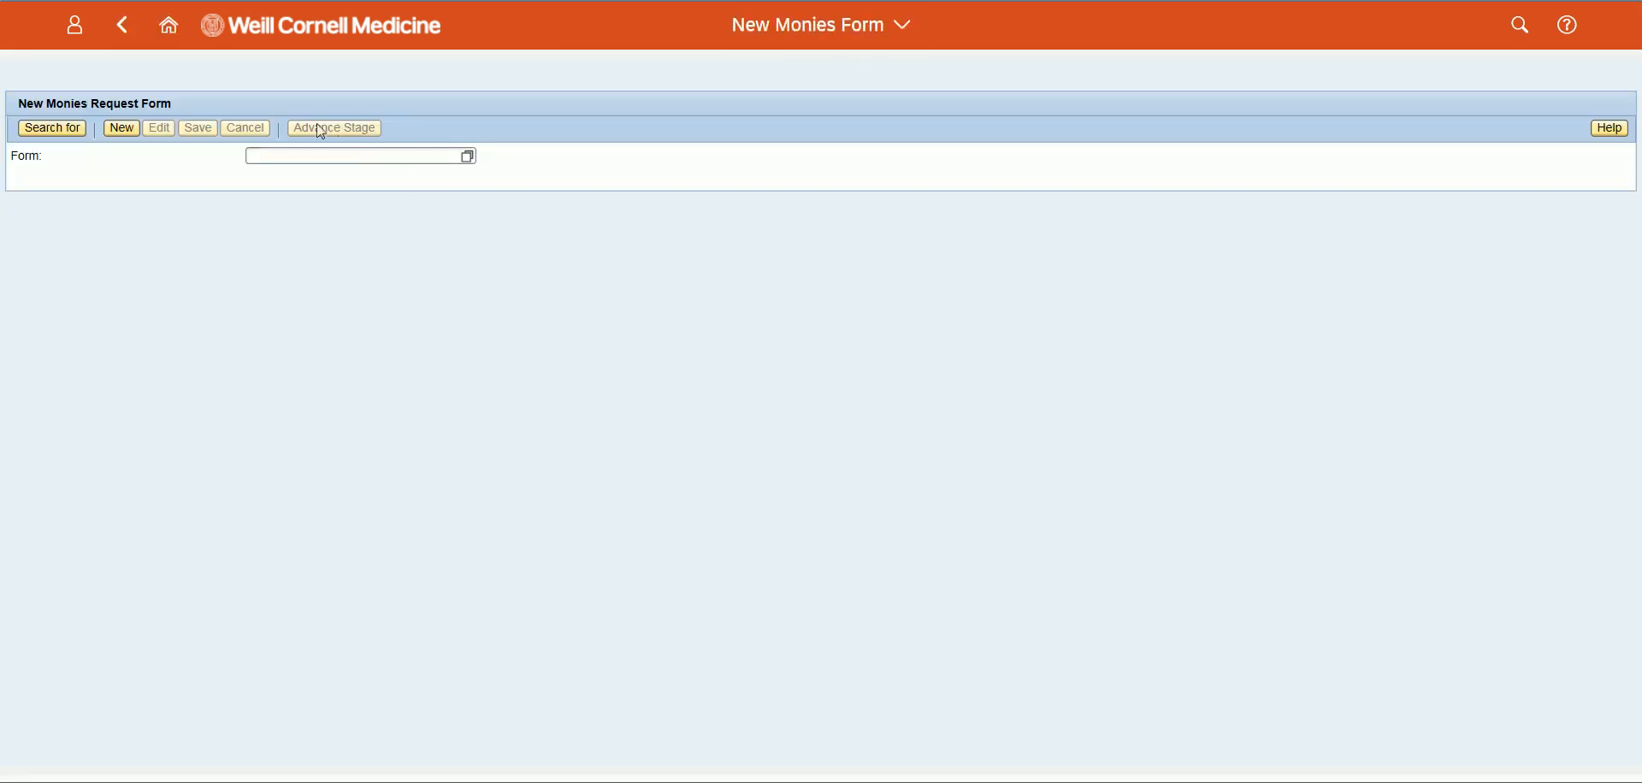
pyautogui.click(129, 135)
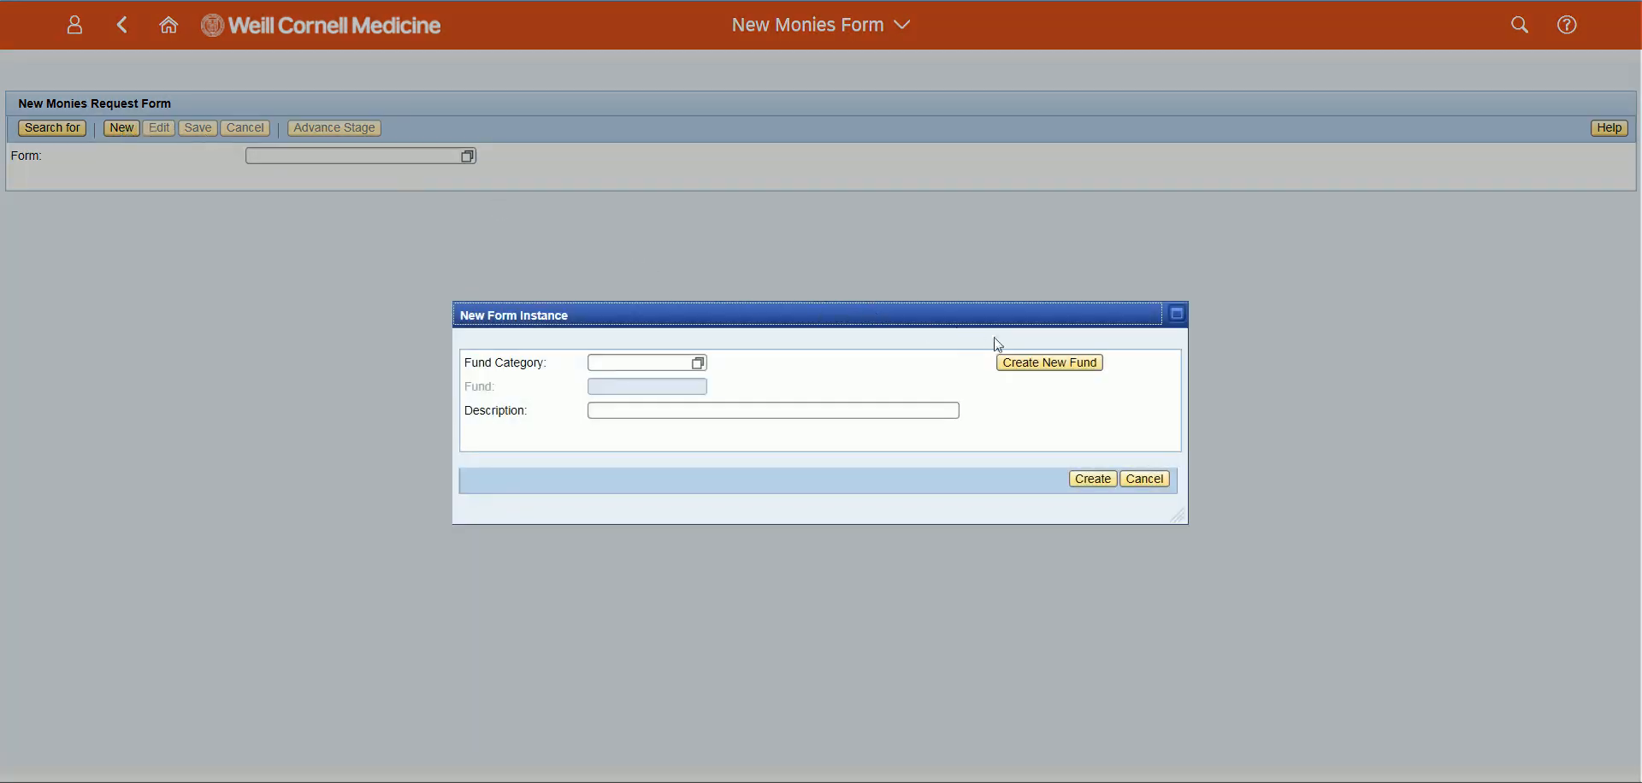
pyautogui.click(1047, 368)
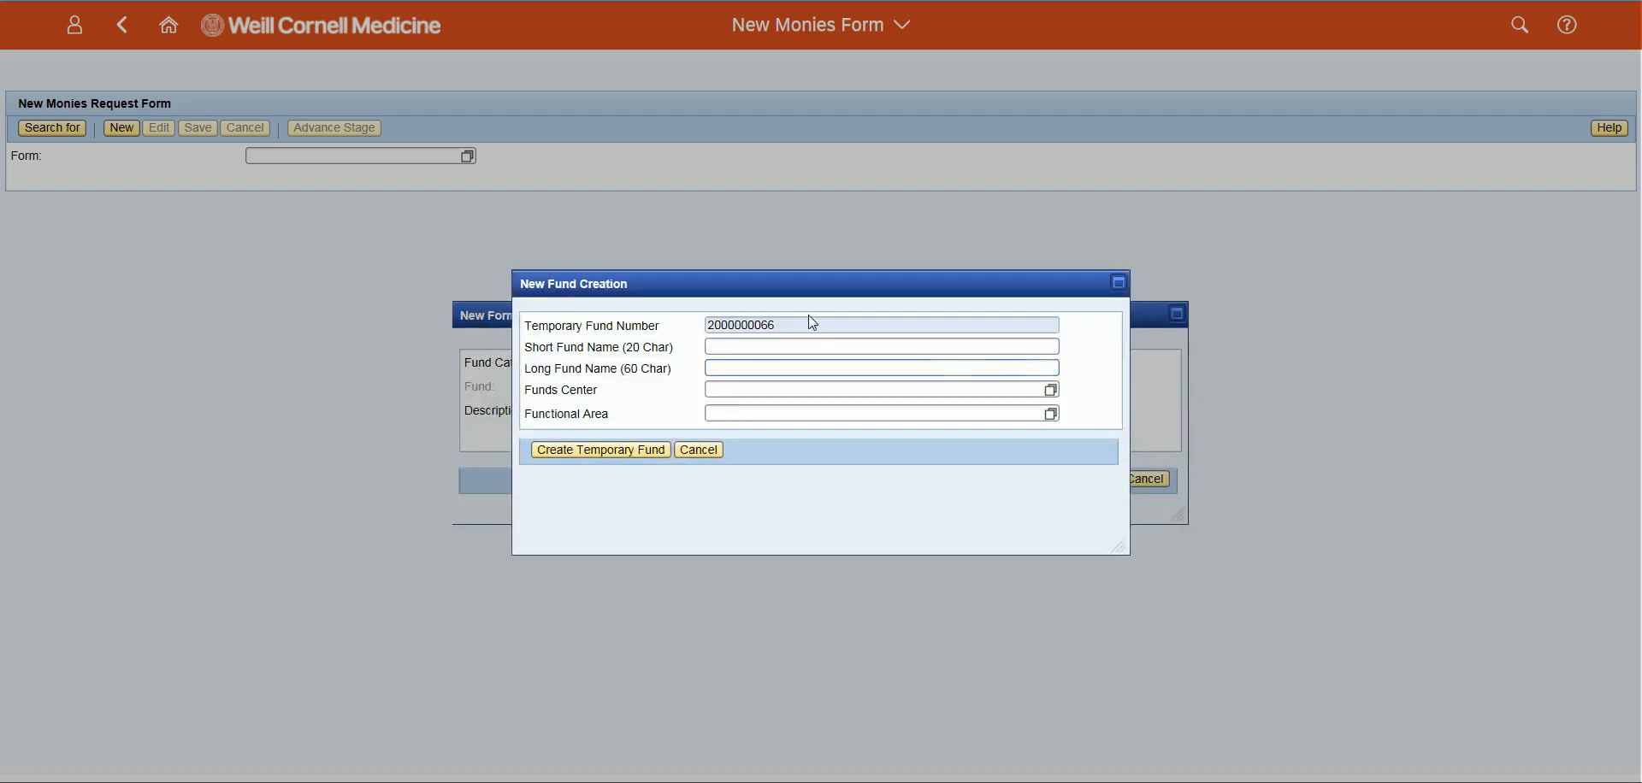
# Enter New Dr X as both the short and long name of the temporary fund.
pyautogui.click(765, 349)
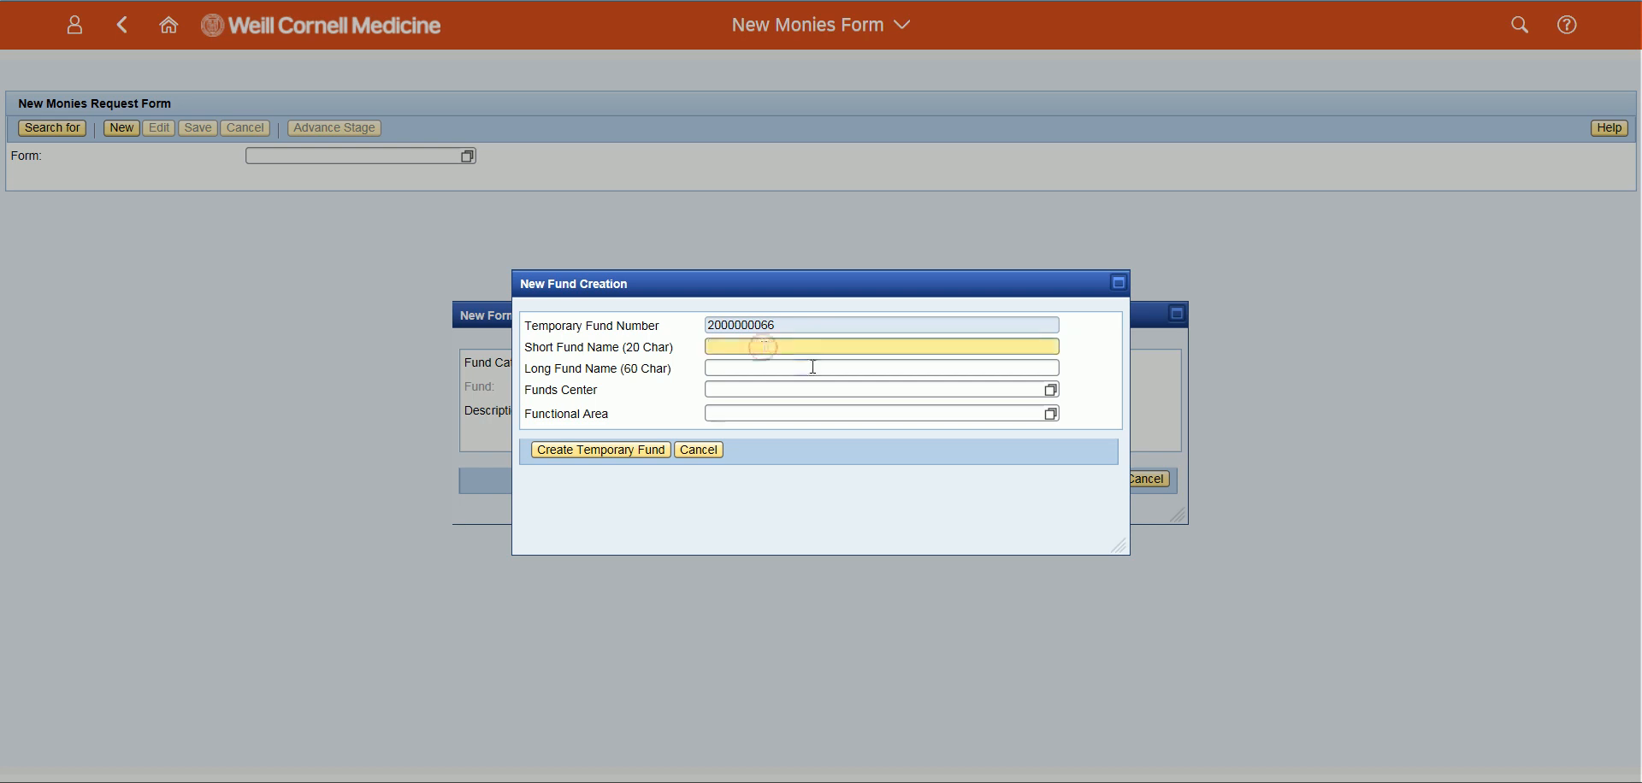
pyautogui.write('New Dr')
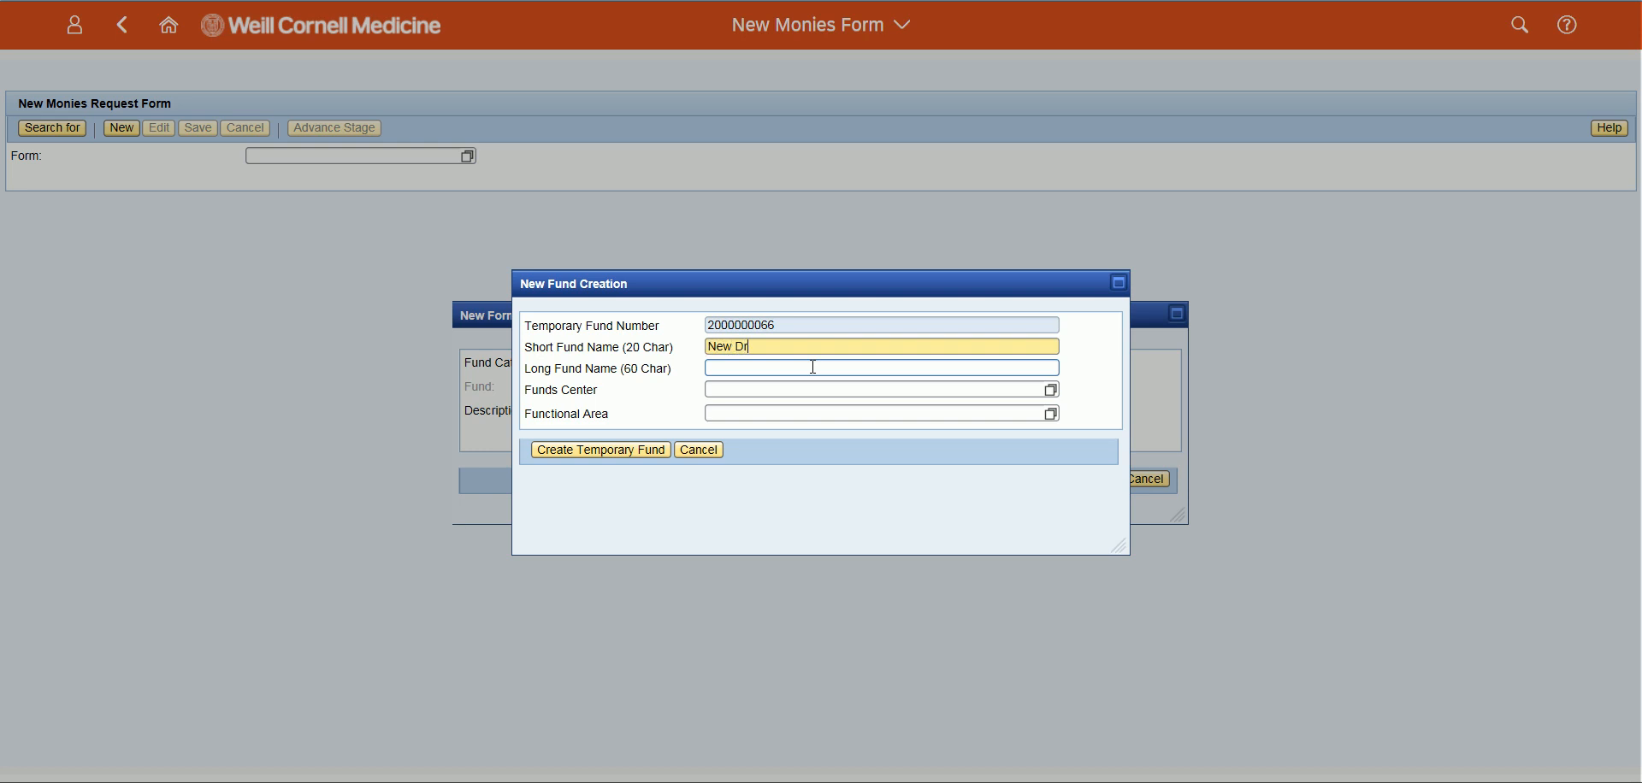
pyautogui.write(' X')
pyautogui.press('Tab')
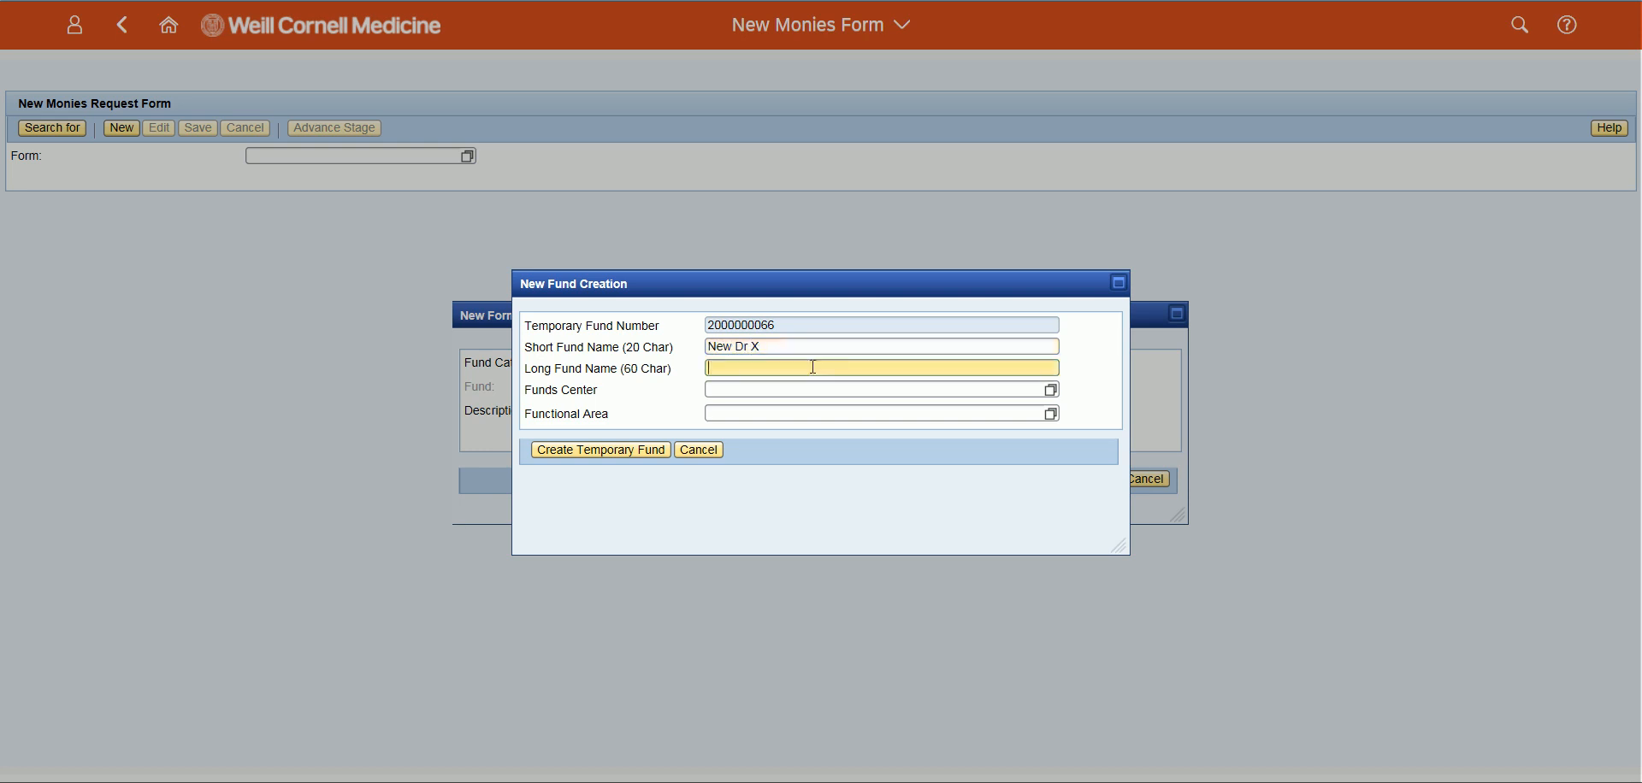
pyautogui.write('New Dr X')
pyautogui.press('Tab')
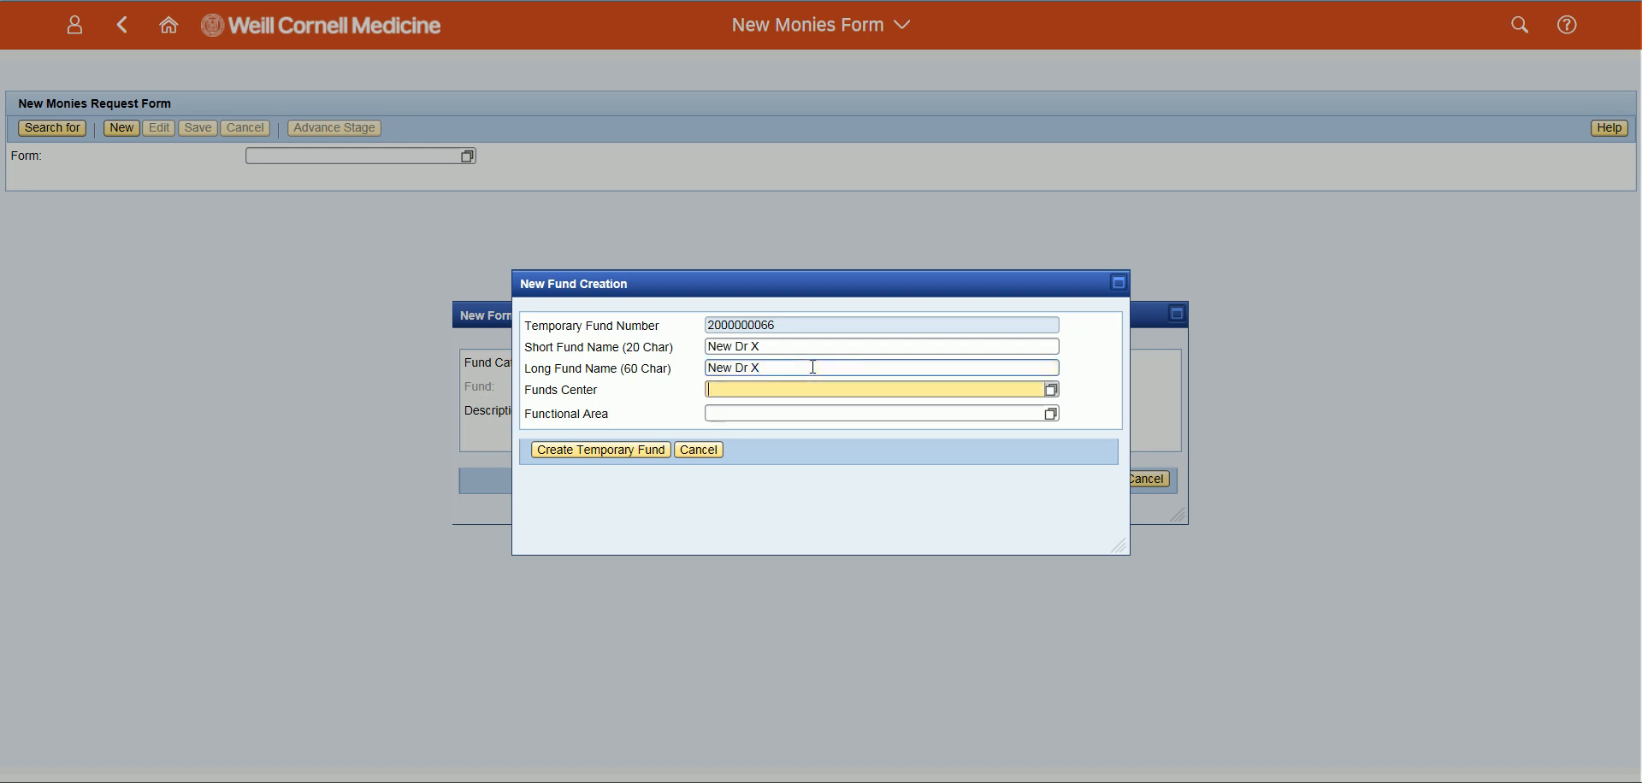
pyautogui.click(1055, 396)
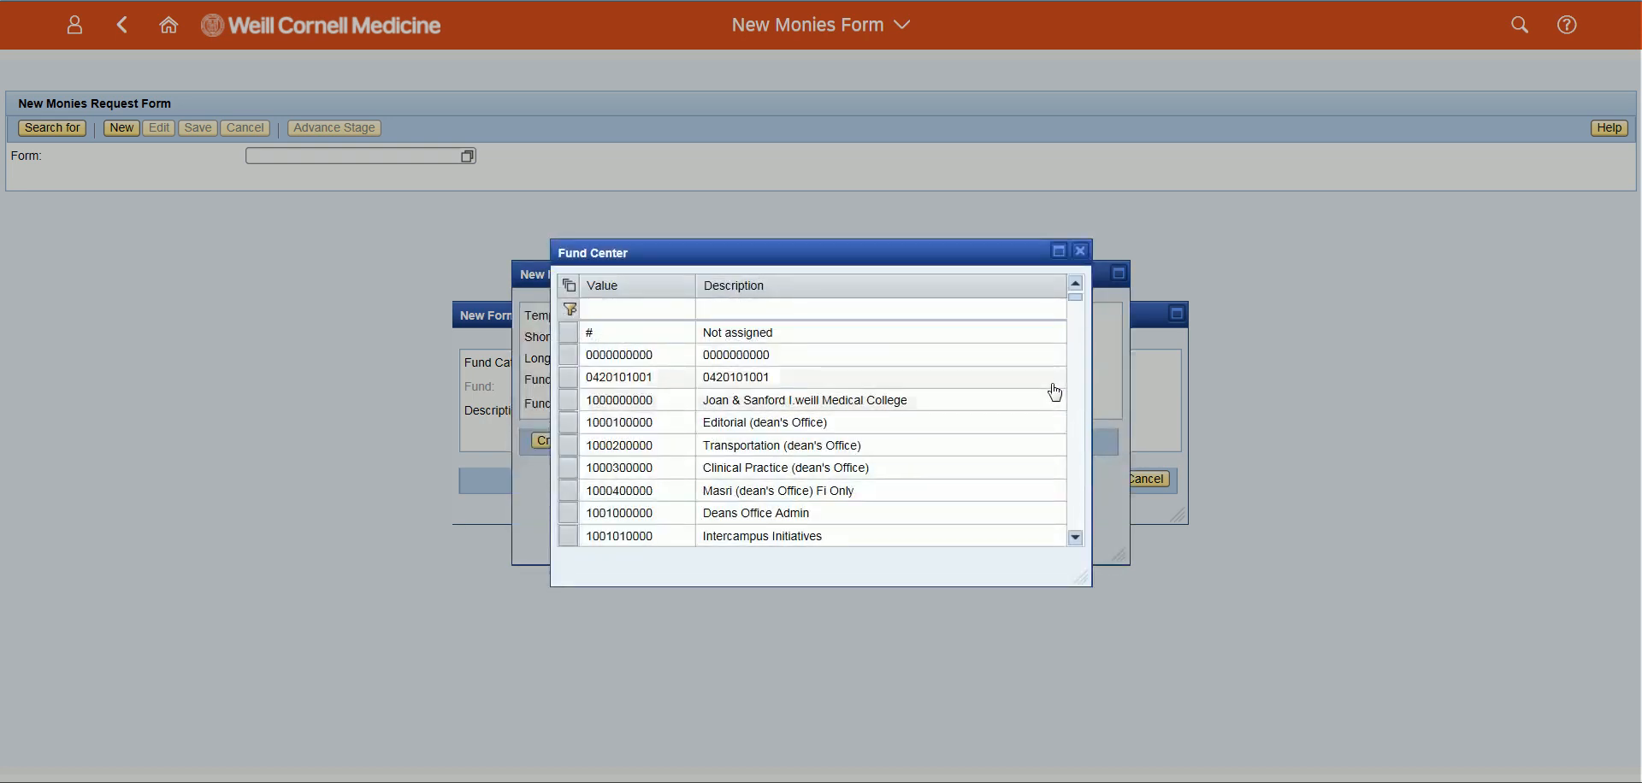
pyautogui.click(1052, 384)
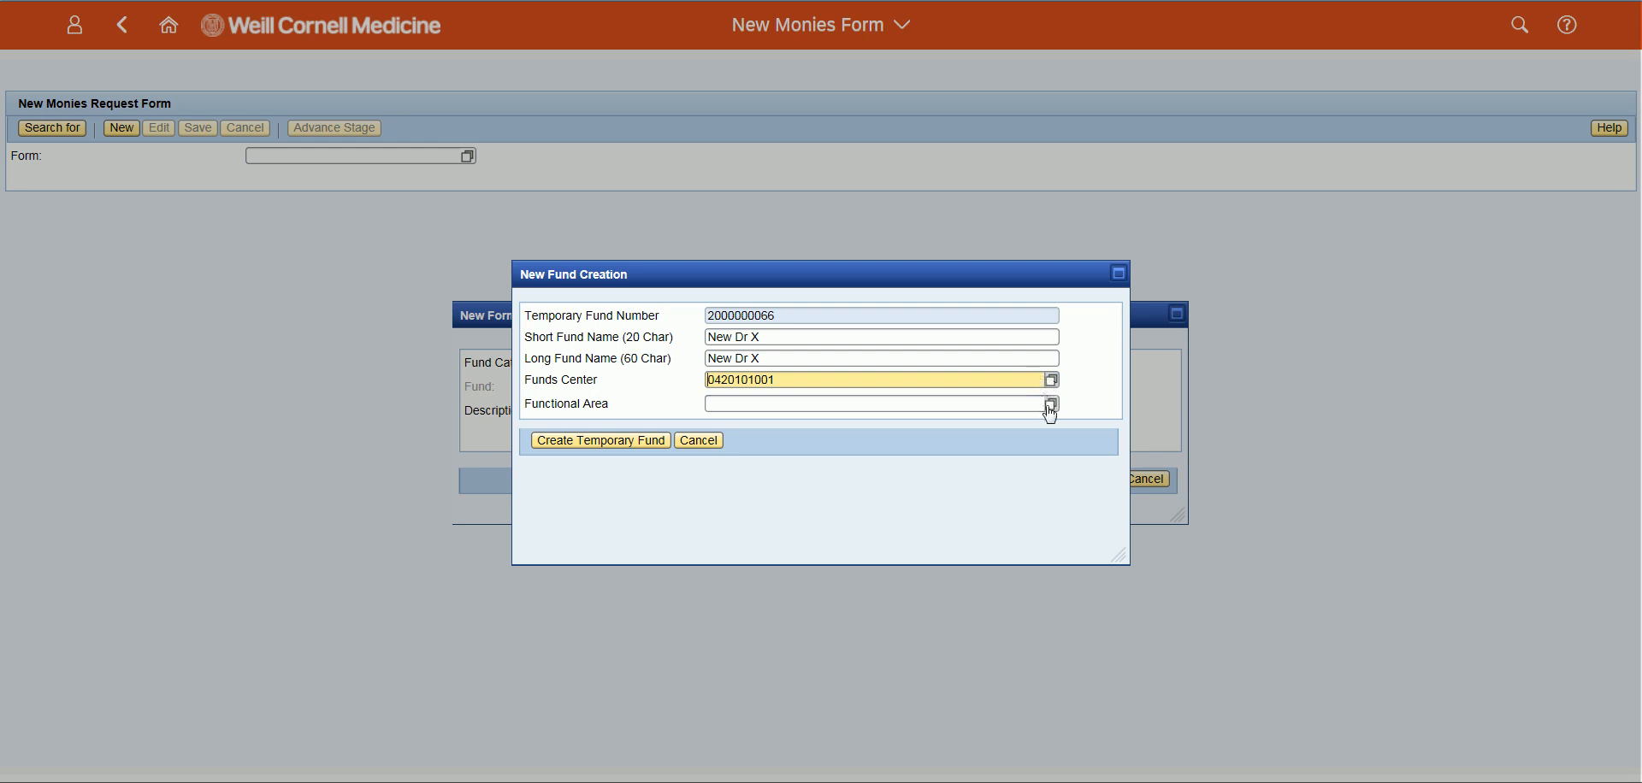
pyautogui.click(1050, 407)
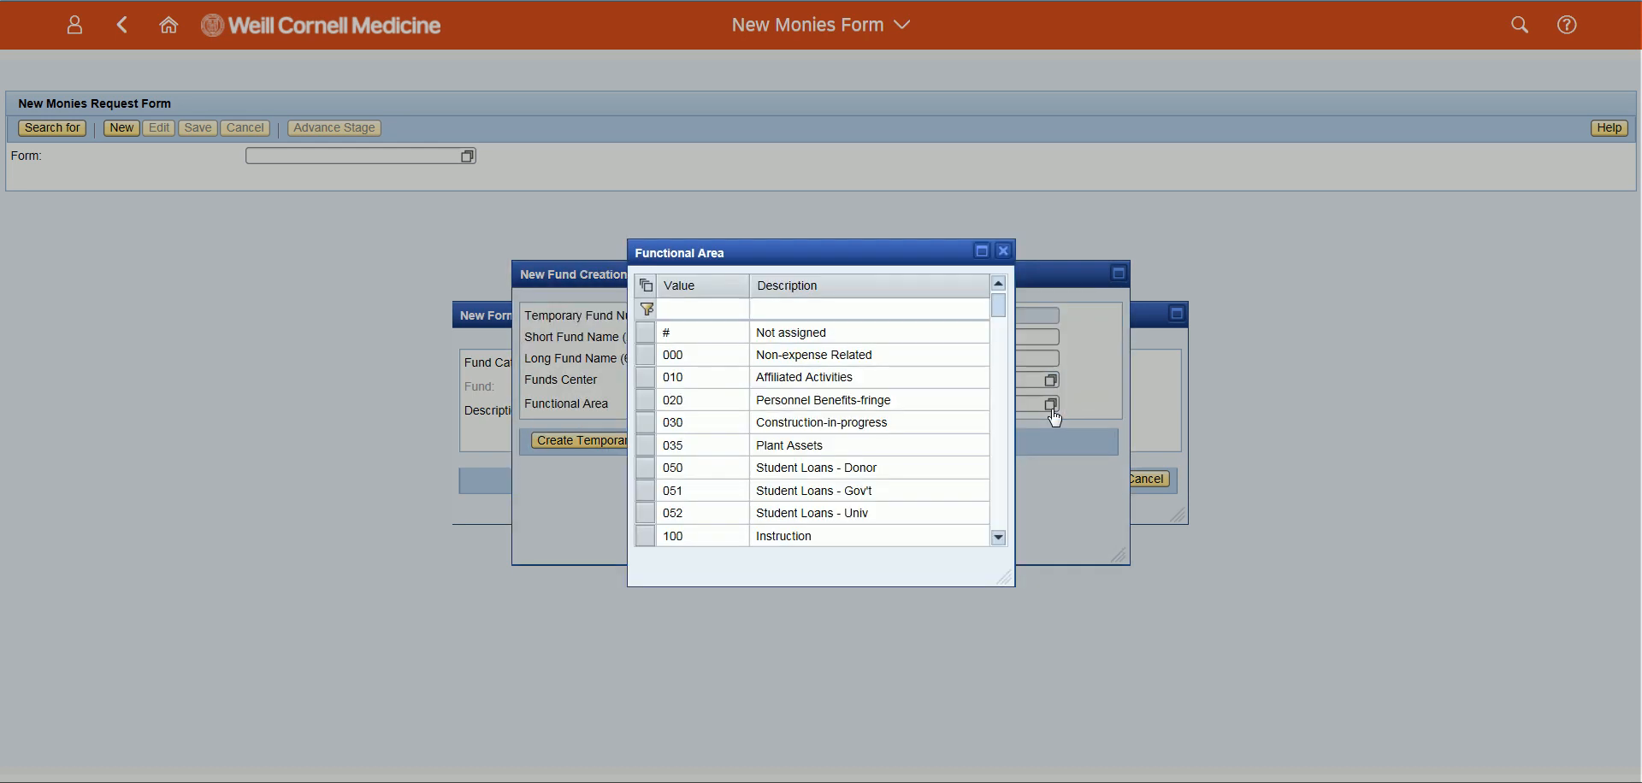
pyautogui.click(830, 335)
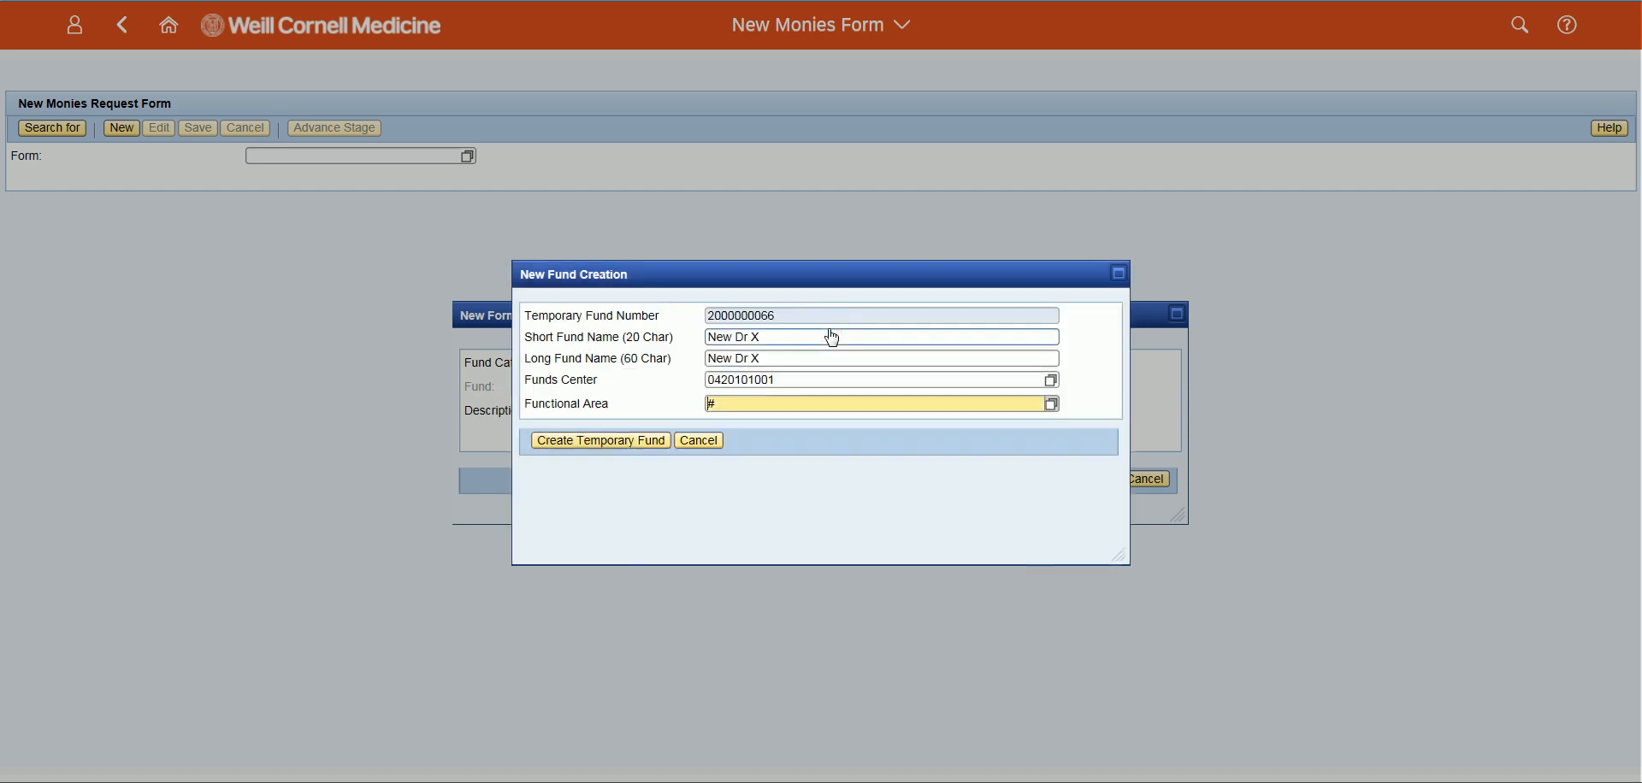
pyautogui.click(624, 443)
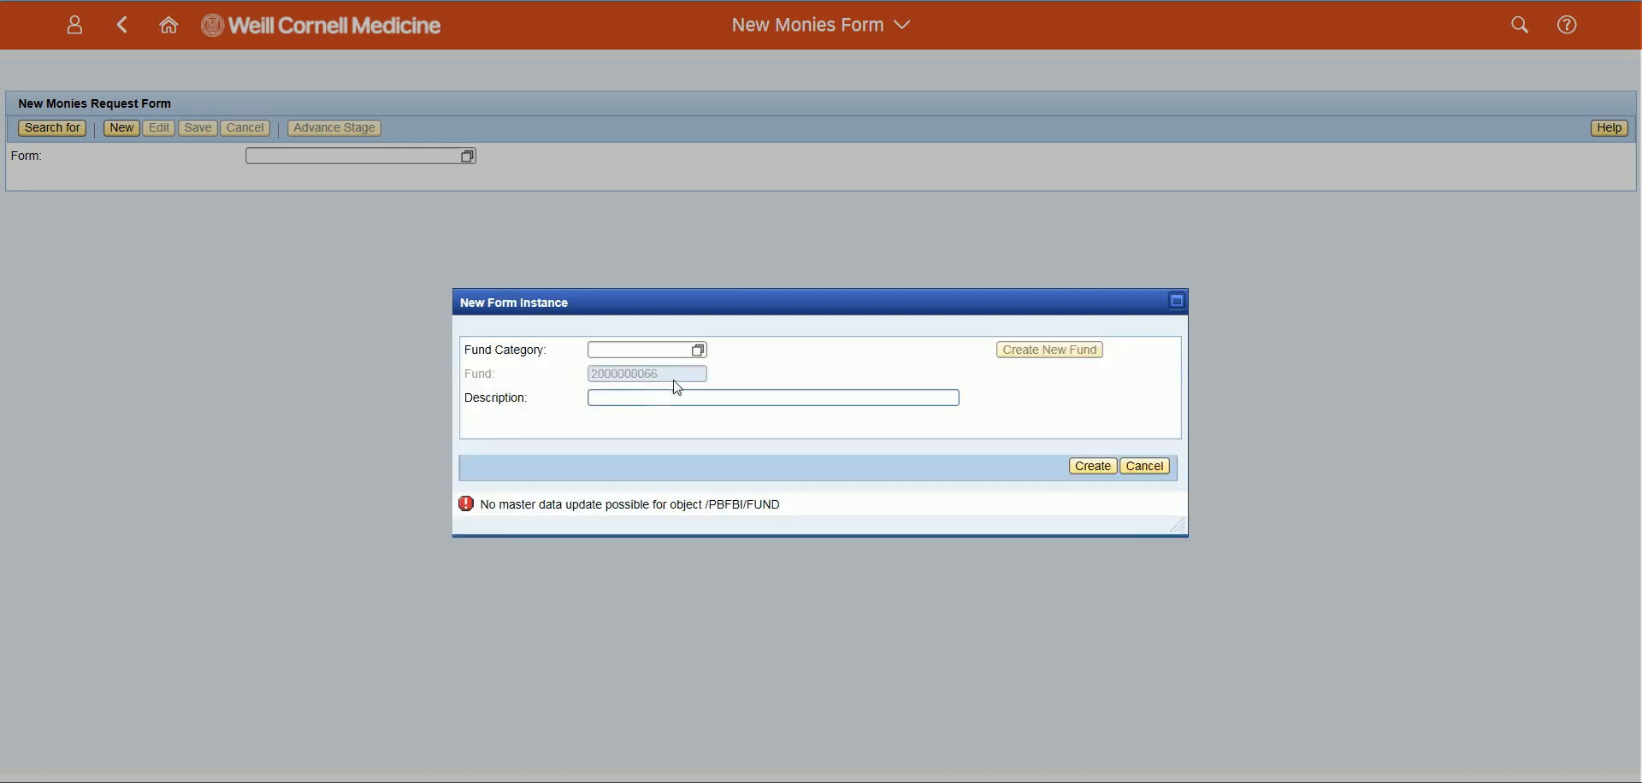
# Create the form instance with fund category PO and the description New Fund for Dr X.
pyautogui.click(700, 359)
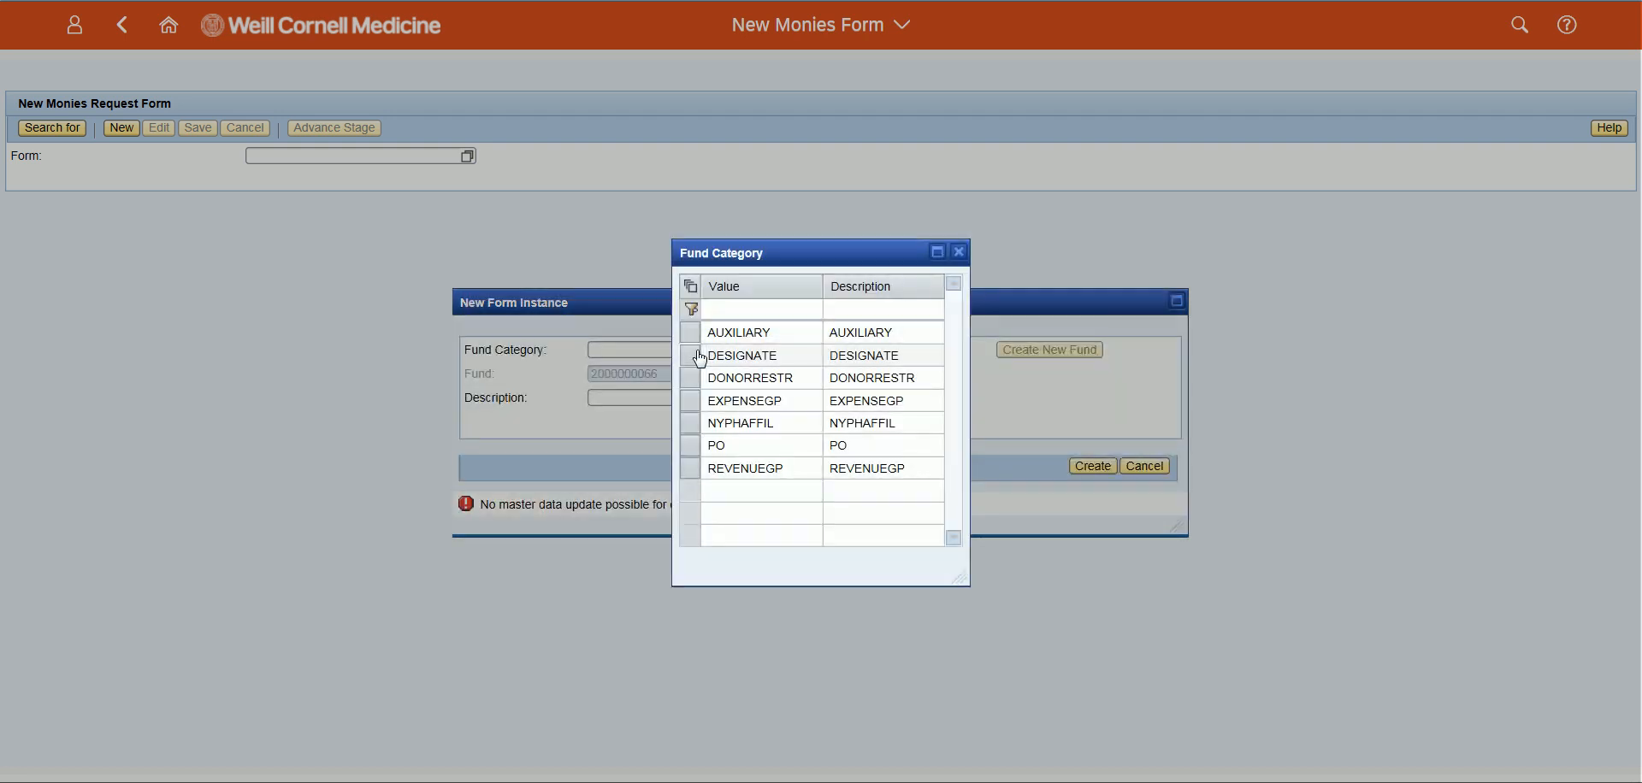
pyautogui.click(690, 449)
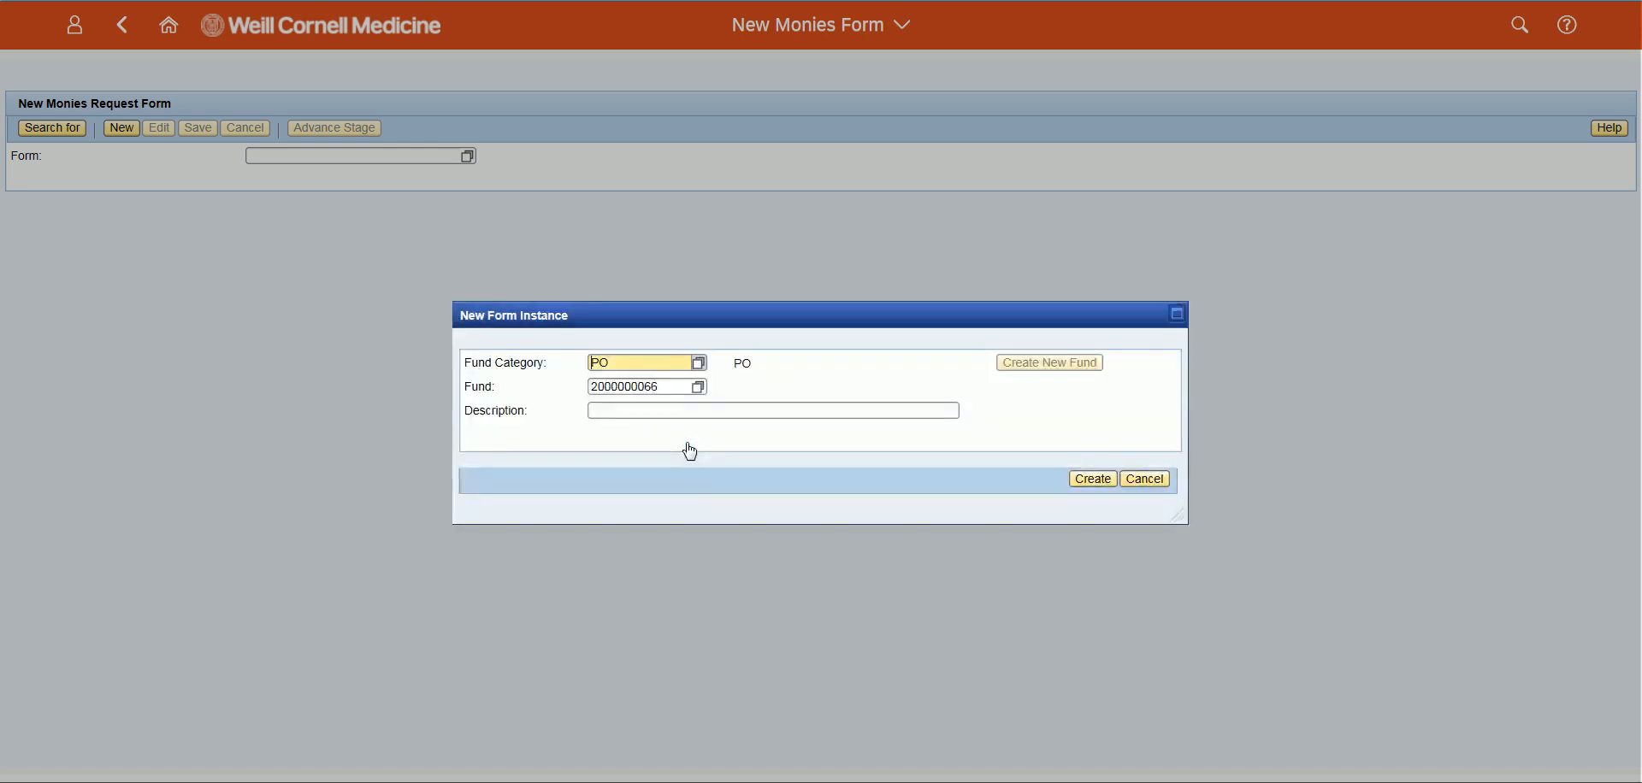
pyautogui.click(641, 408)
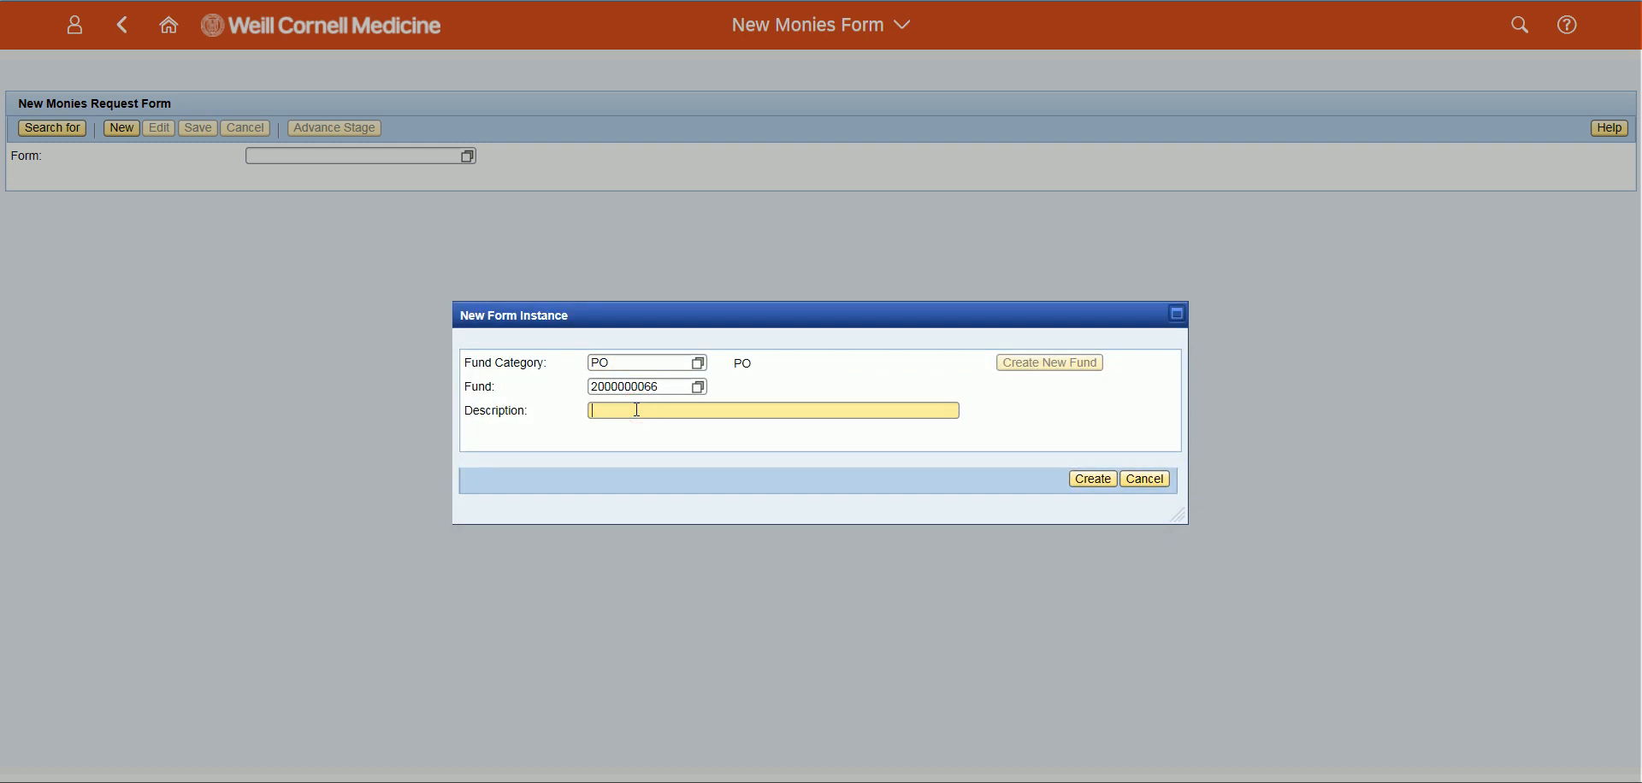
pyautogui.write('New Fund for Dr X')
pyautogui.click(1091, 481)
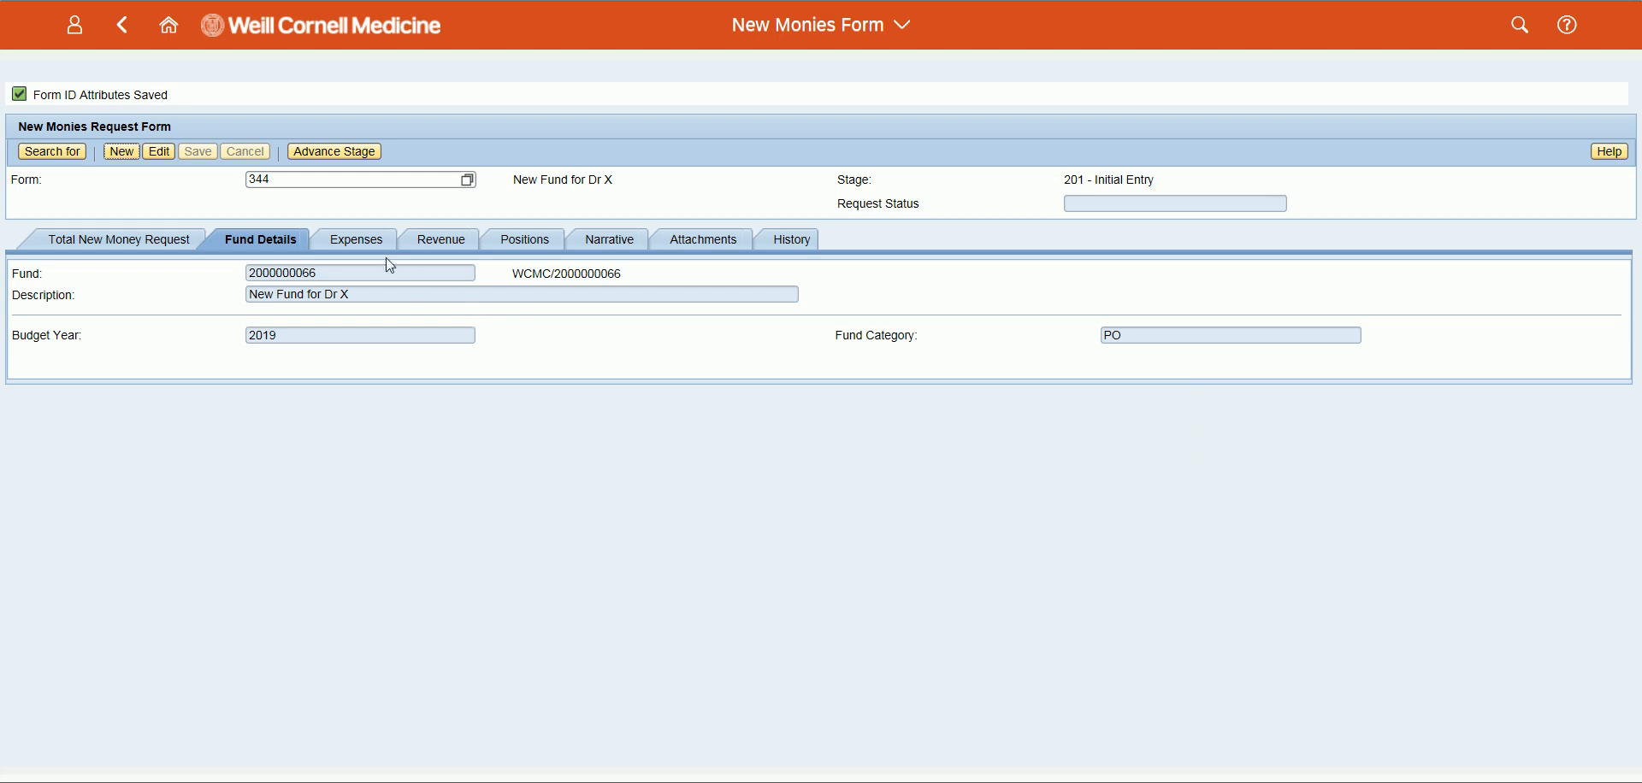
# Review the new form's Expenses, Positions and Revenue sections, ending on its Fund Details.
pyautogui.click(366, 242)
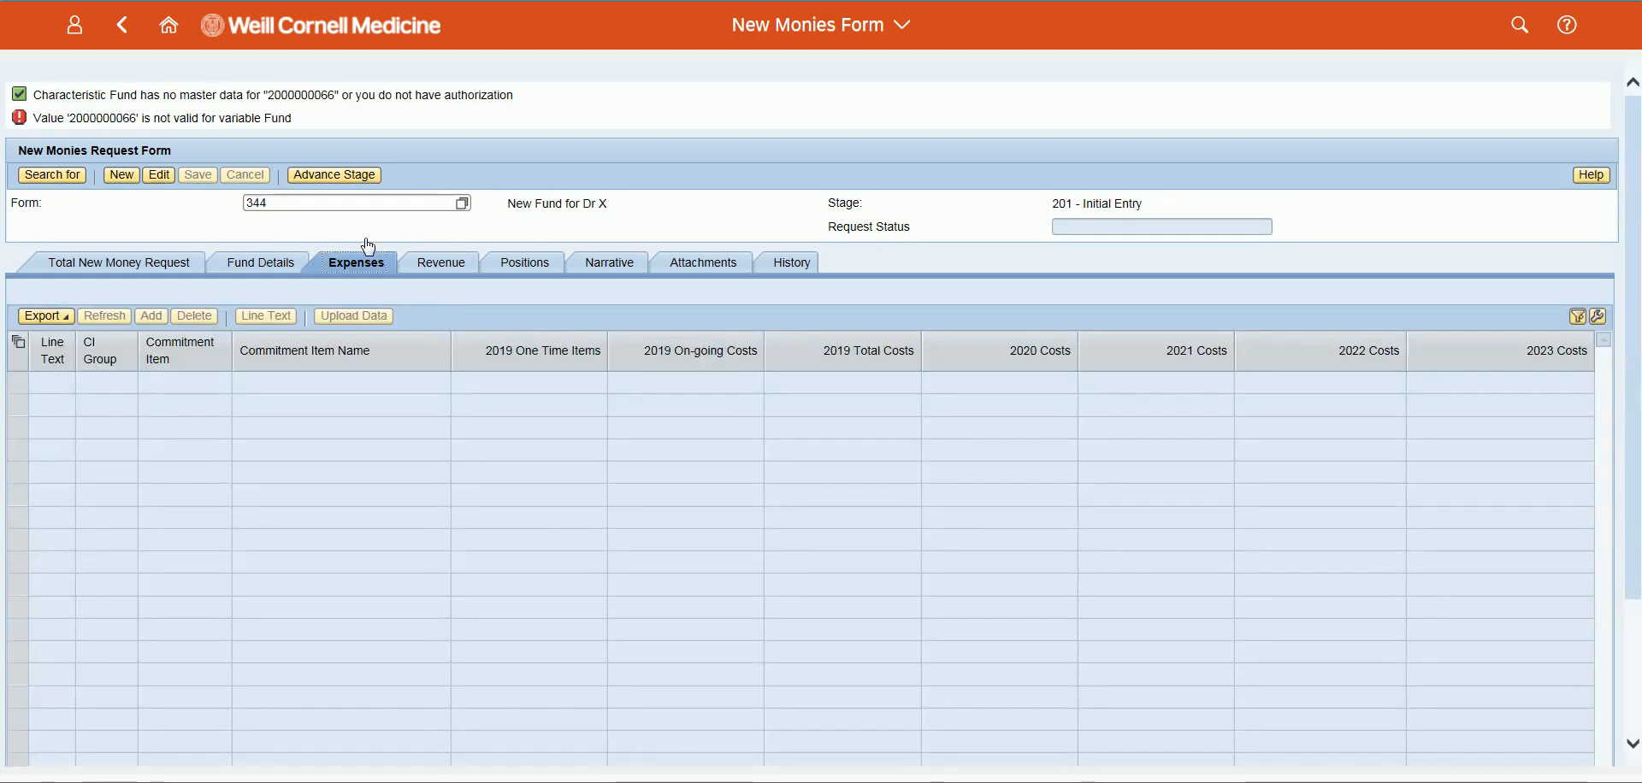
pyautogui.click(519, 259)
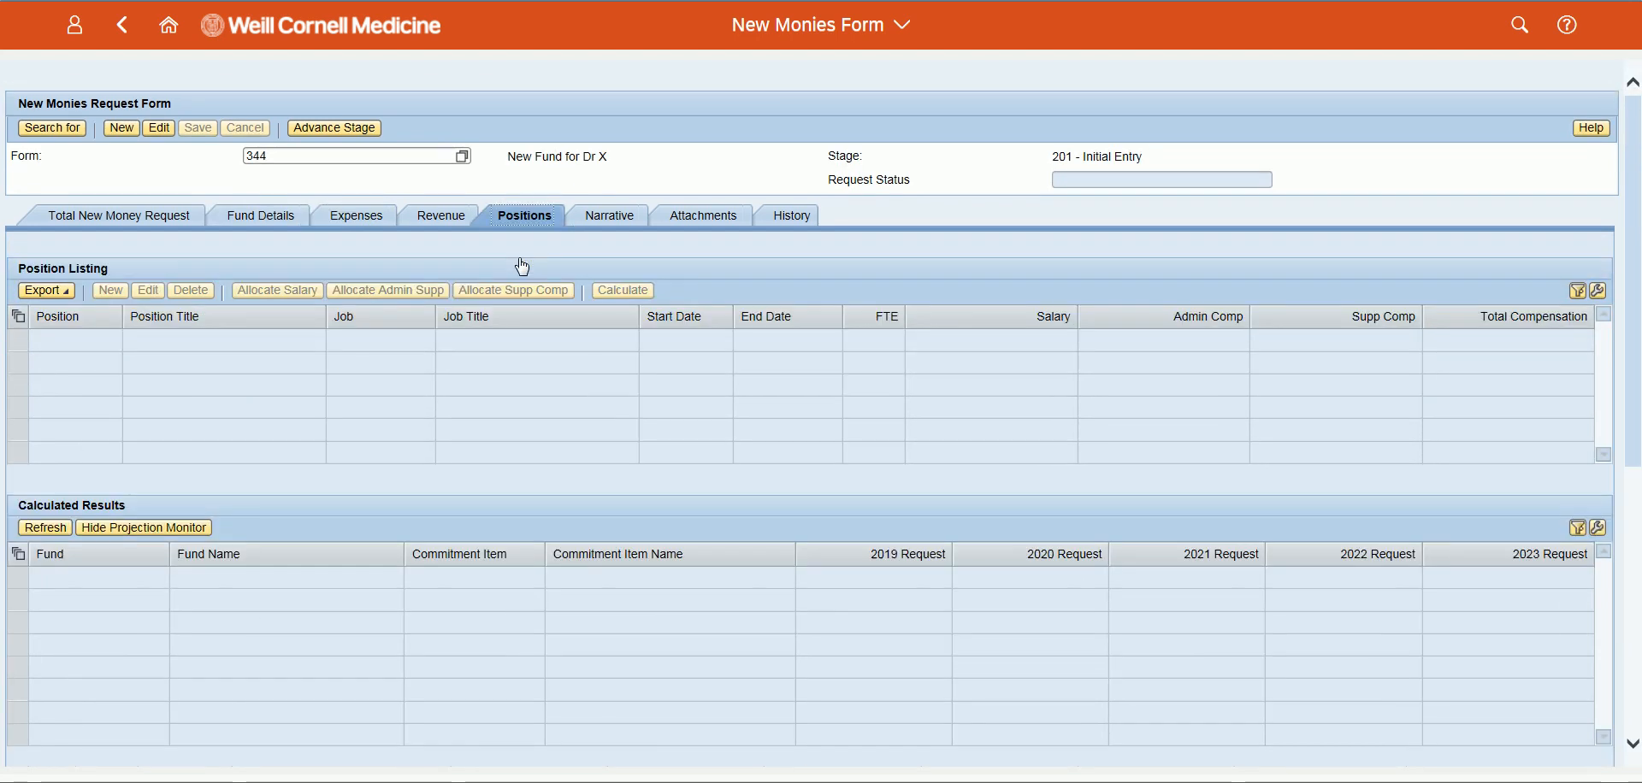
pyautogui.click(437, 212)
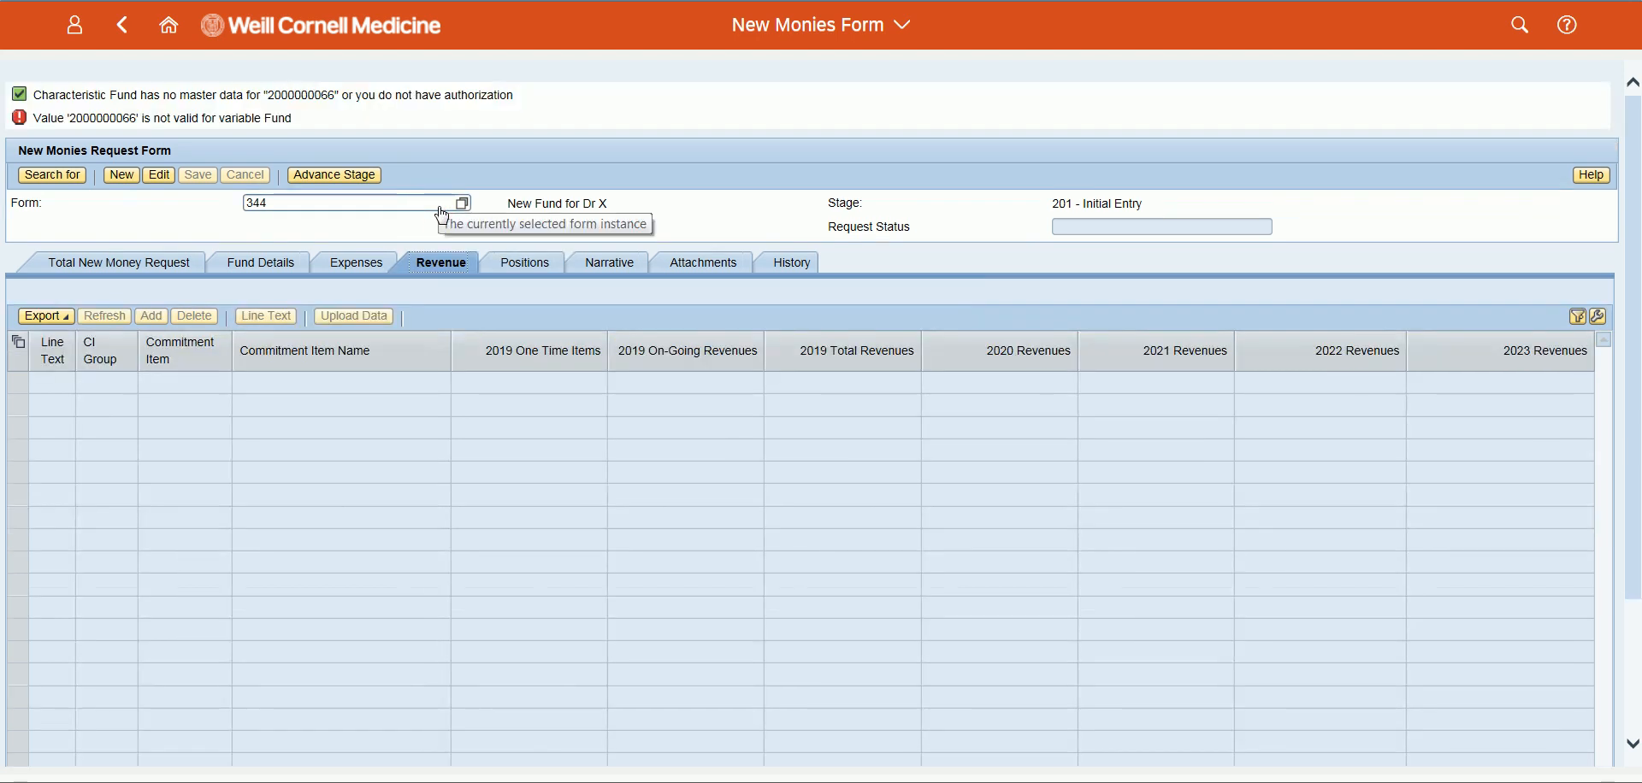
pyautogui.click(264, 268)
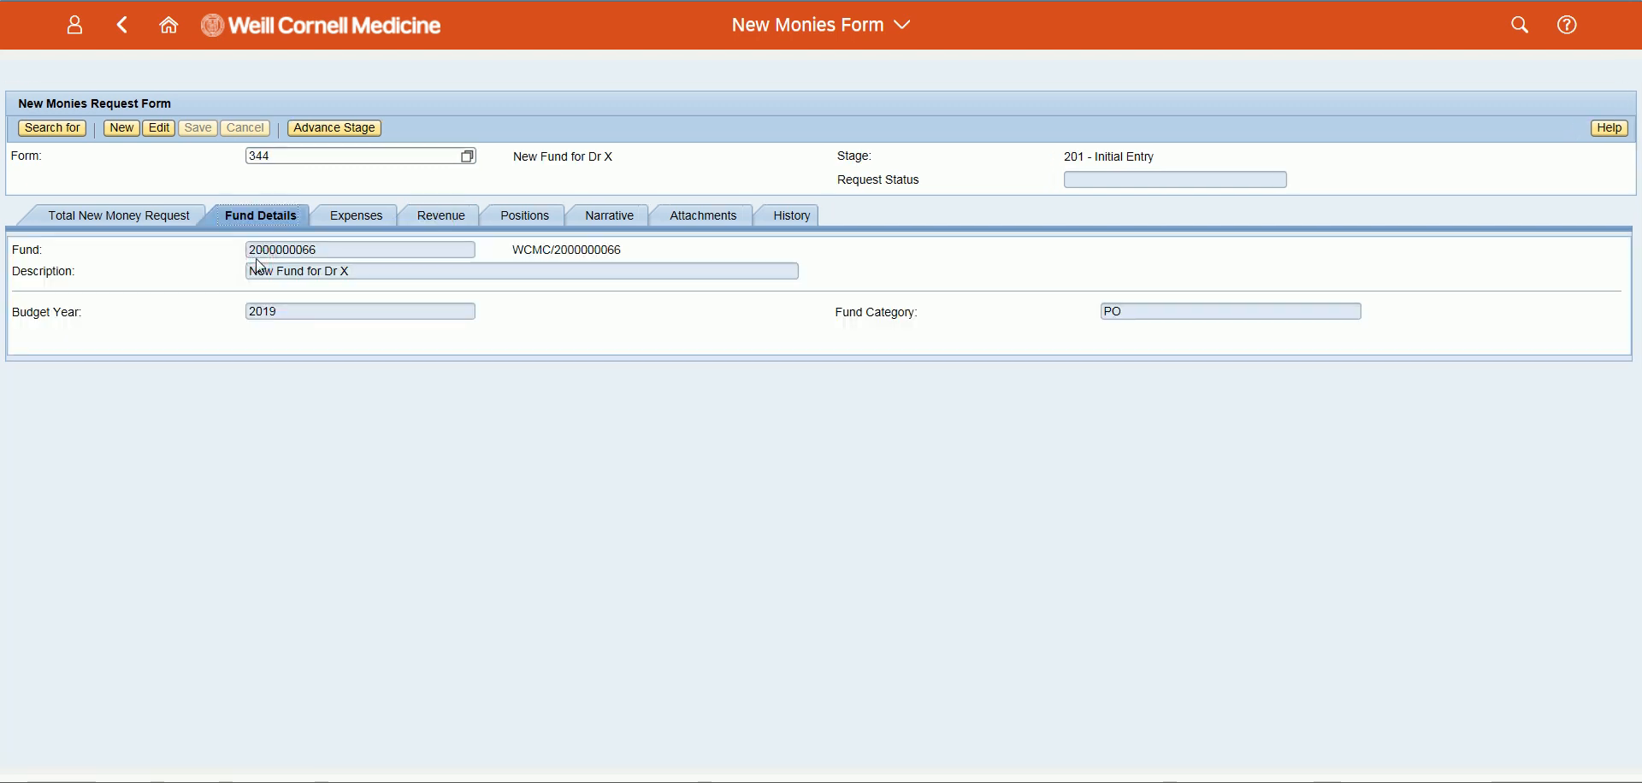